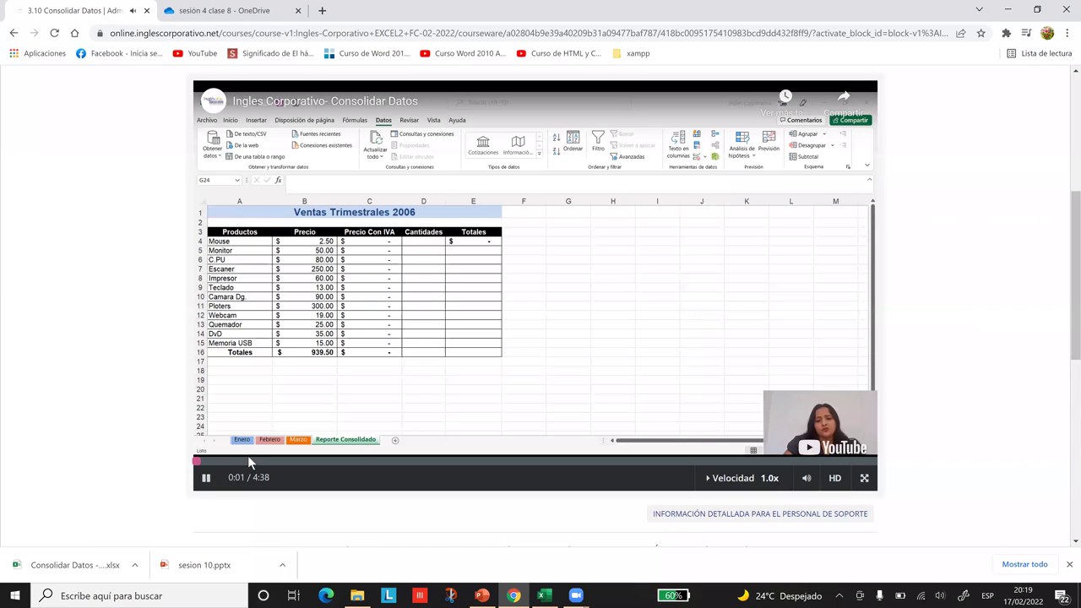
- Watch the Consolidar Datos lesson video on the course page, pausing and resuming playback
click(521, 245)
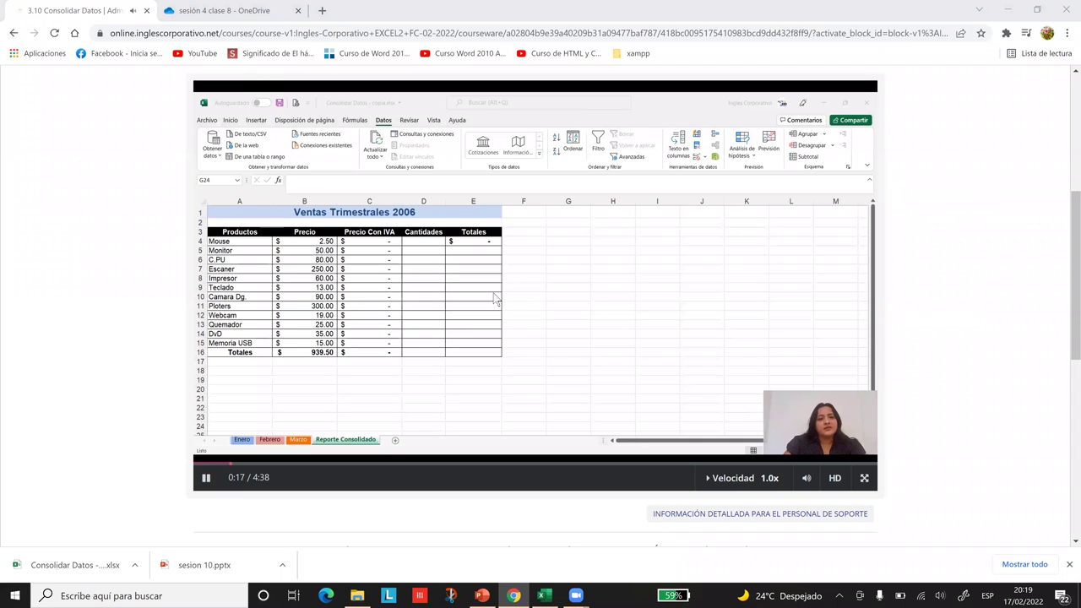
click(431, 277)
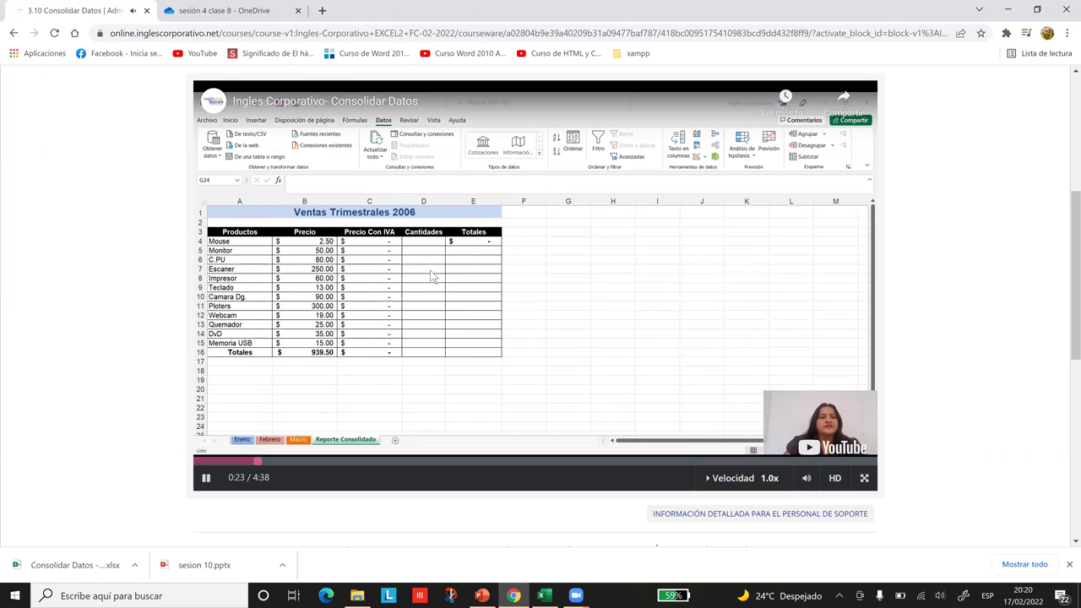
click(498, 225)
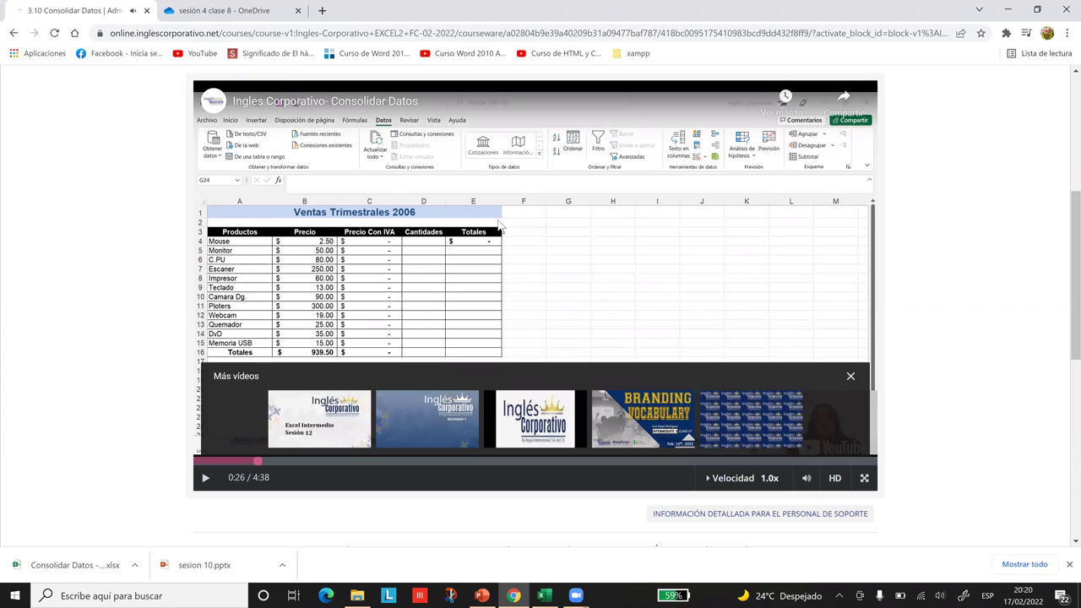
click(498, 225)
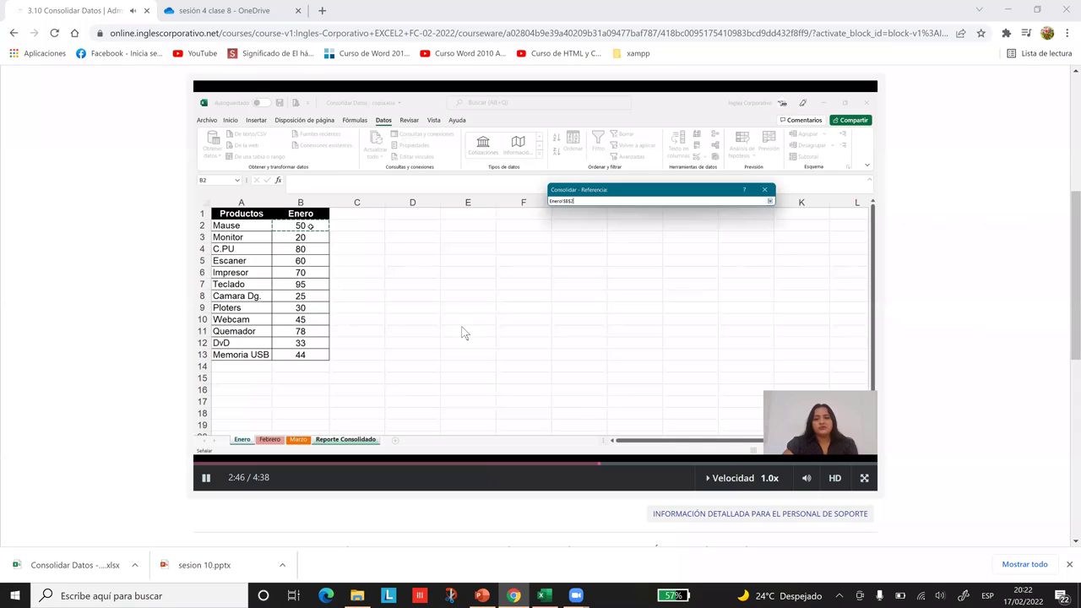
key(Right)
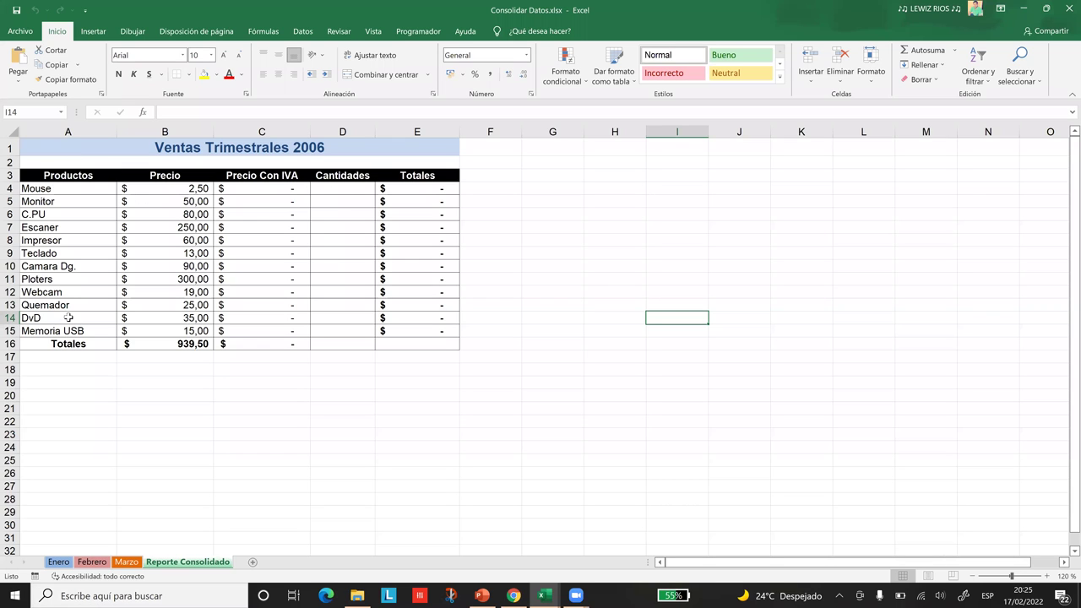
- In the Excel workbook Consolidar Datos.xlsx, open Consolidate for cell D4 of Reporte Consolidado and remove all existing references, keeping the Suma function
click(346, 189)
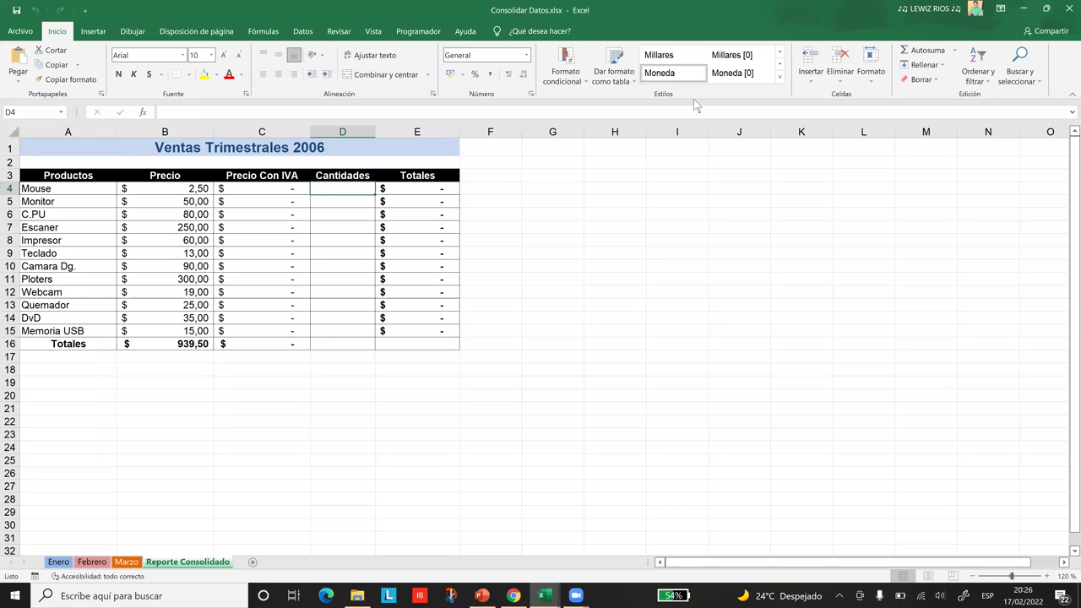
scroll(781, 57, down, 5)
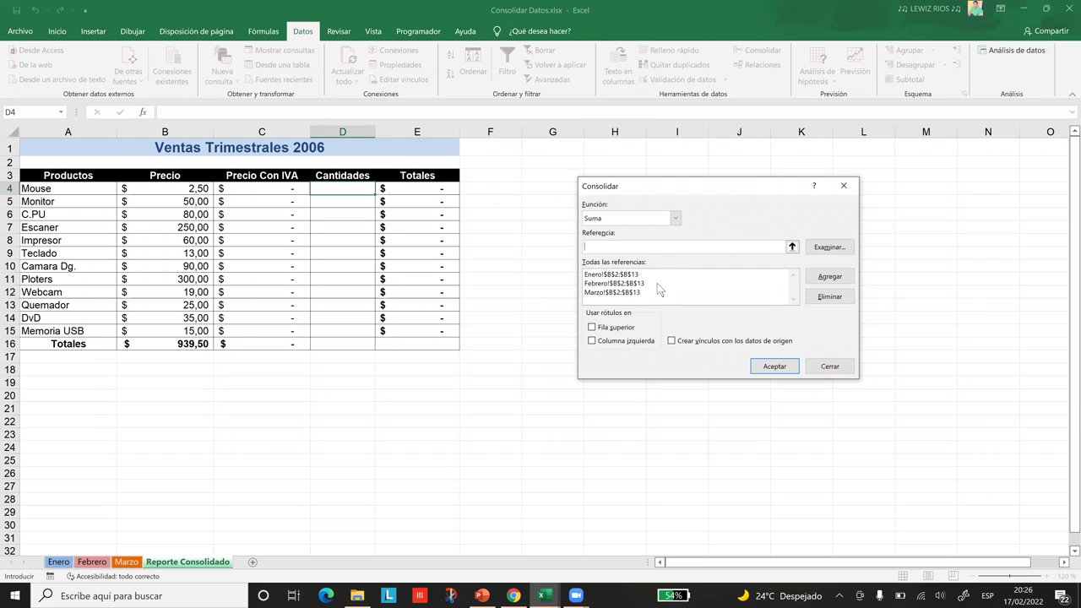
click(829, 297)
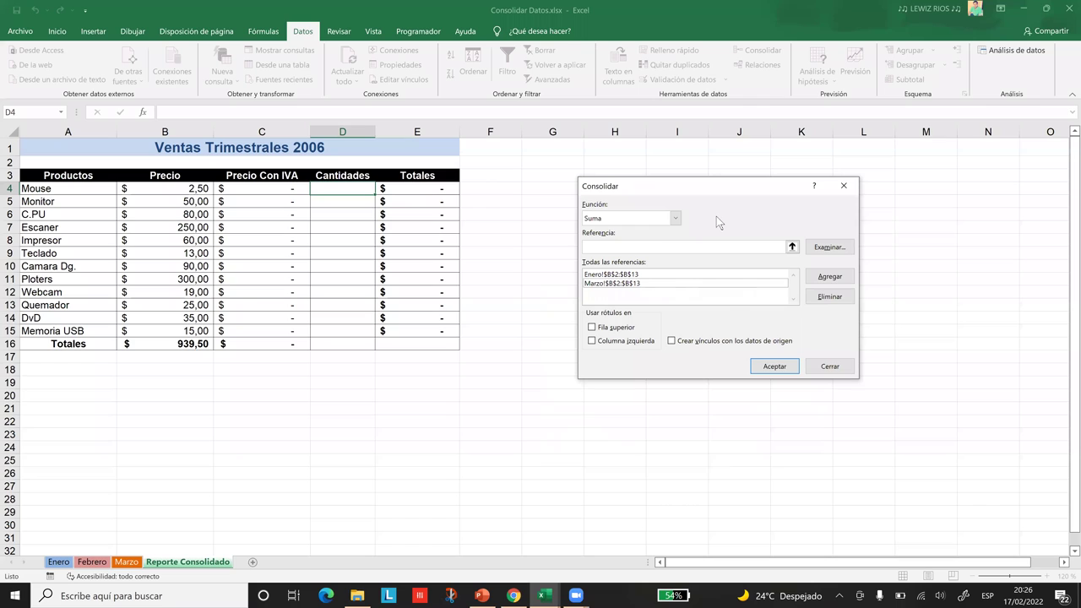
key(alt+e)
key(alt+e)
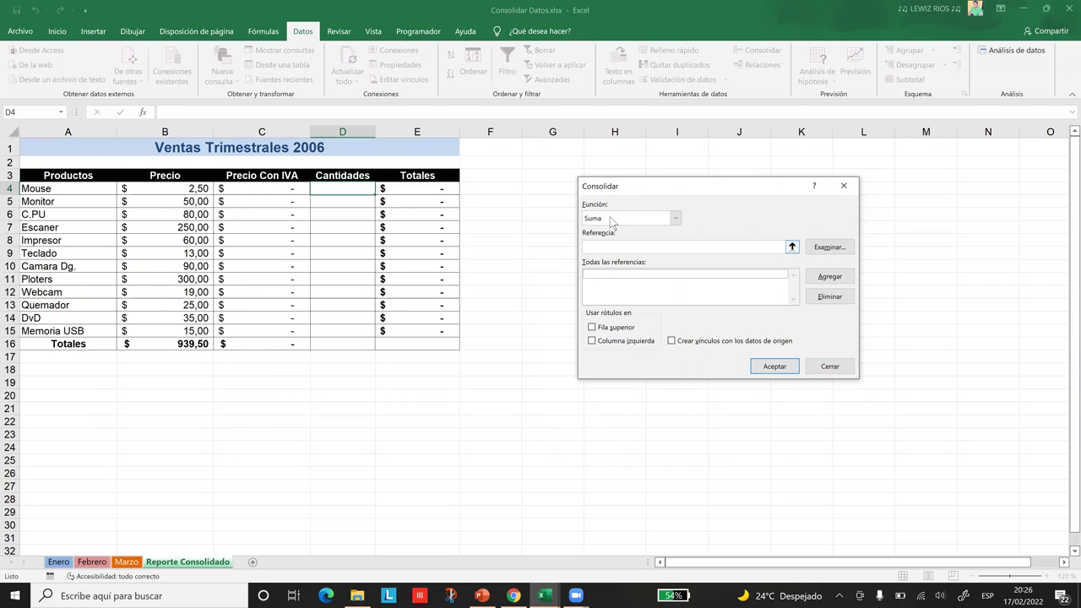
click(674, 219)
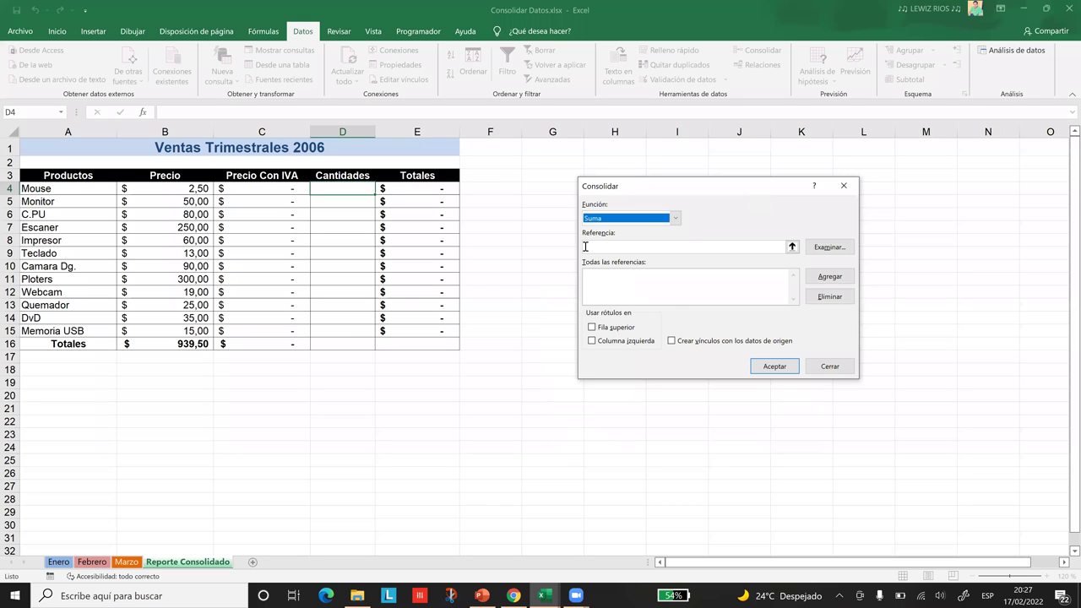
- Add cell B2 of the Enero sheet as a consolidation reference and clear the reference entry
click(785, 246)
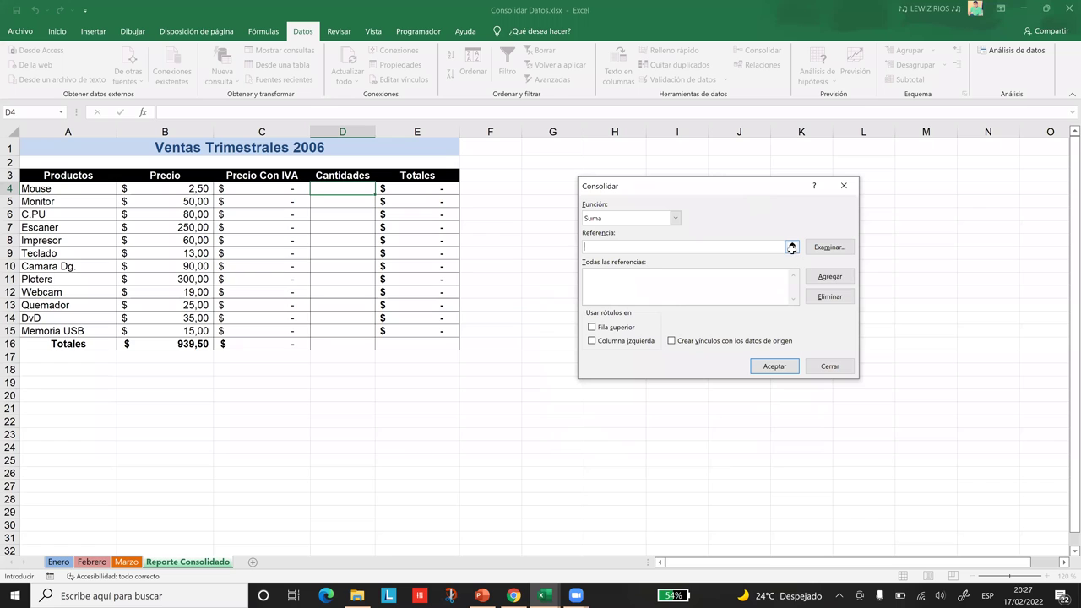
click(791, 248)
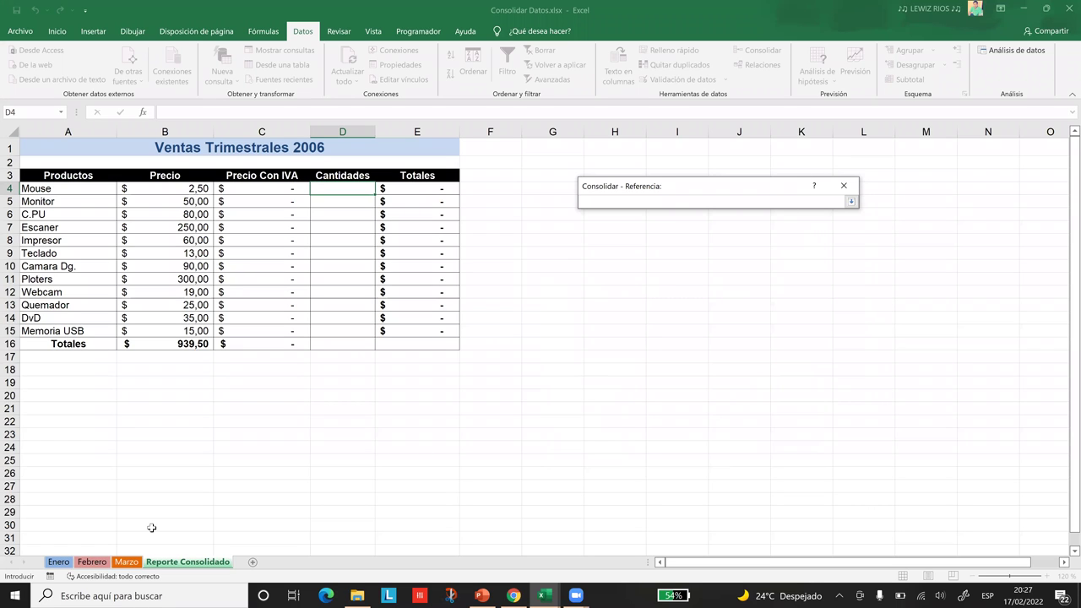
click(57, 565)
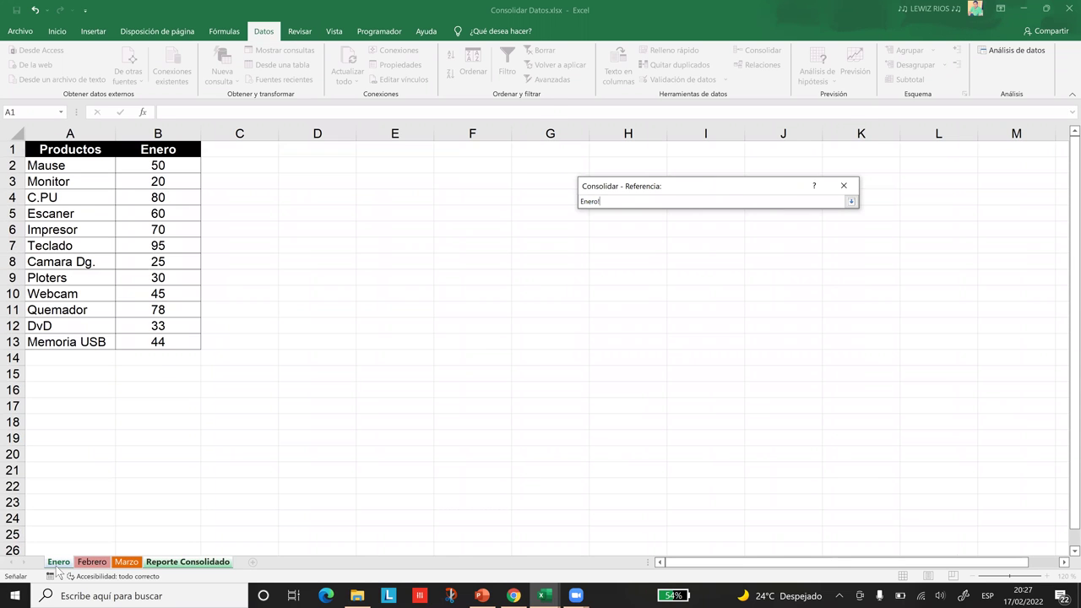
click(158, 165)
click(851, 202)
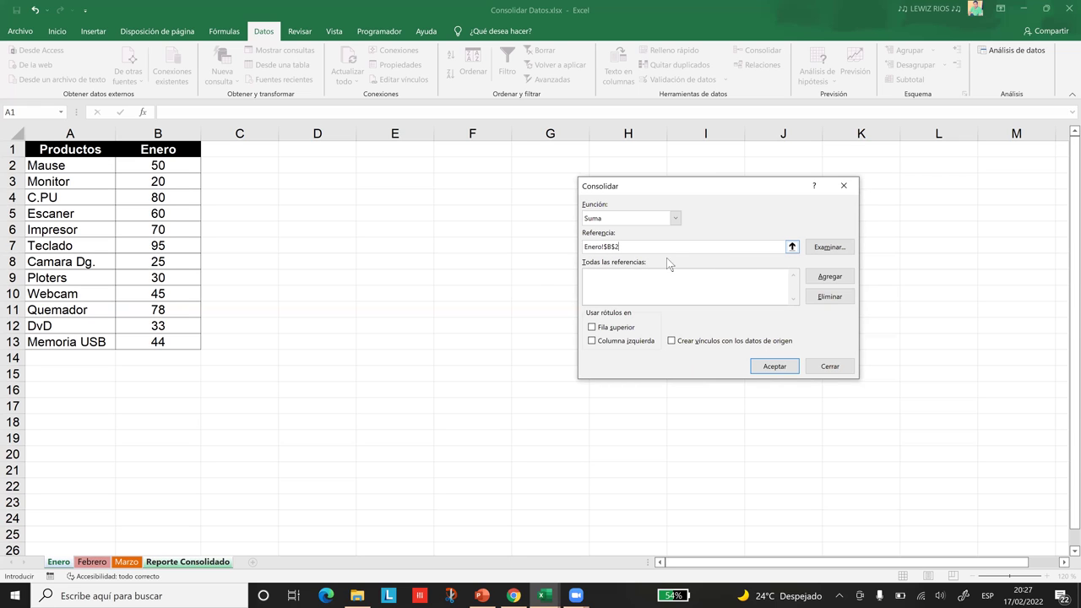
click(828, 277)
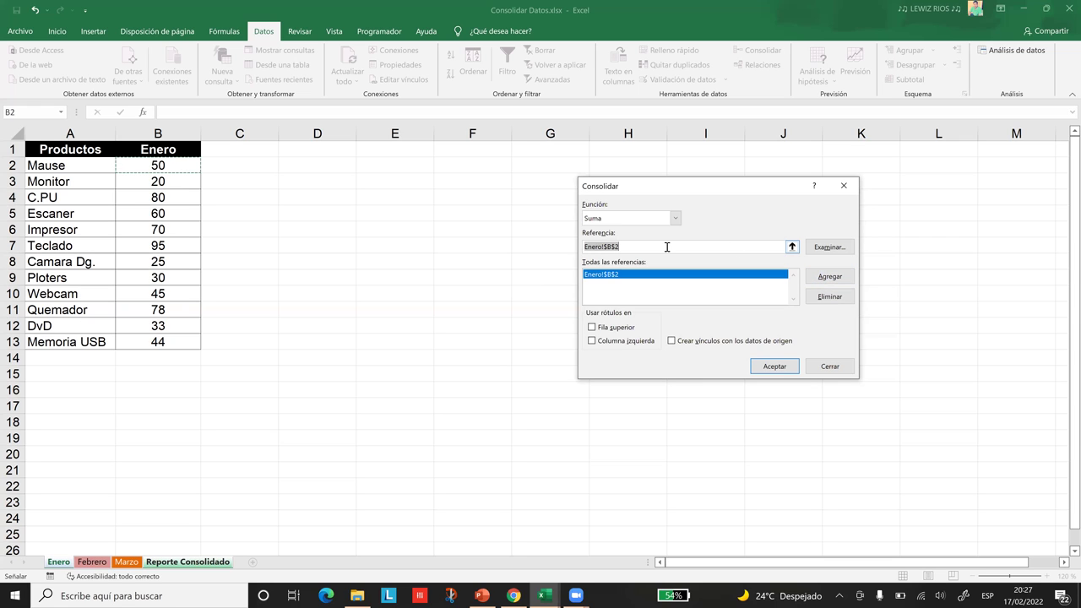
key(Delete)
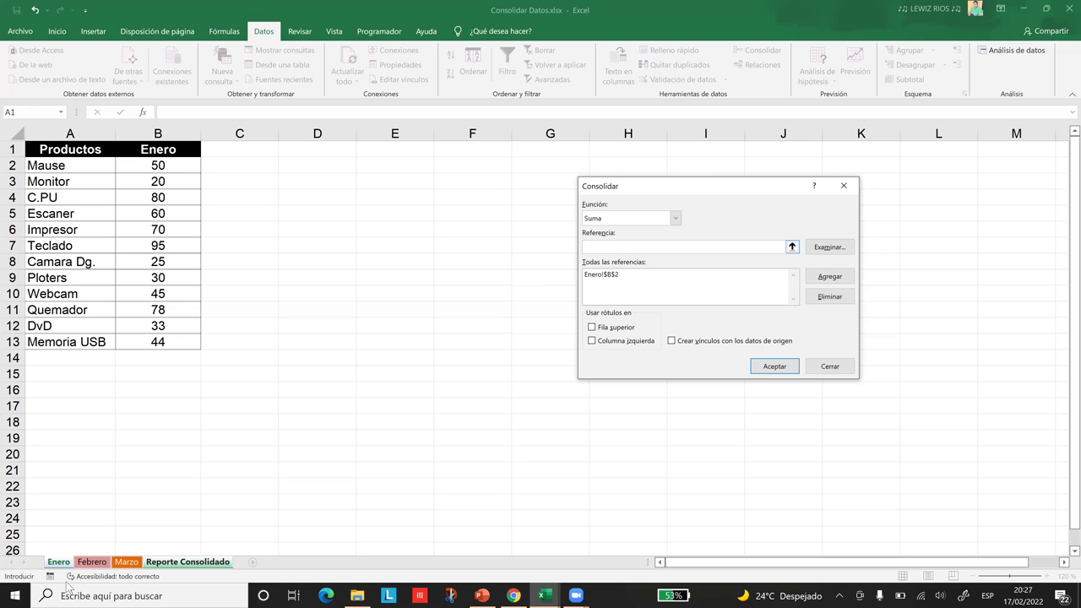
- Add cell B2 of the Febrero and Marzo sheets as references and run the Suma consolidation into D4
click(93, 561)
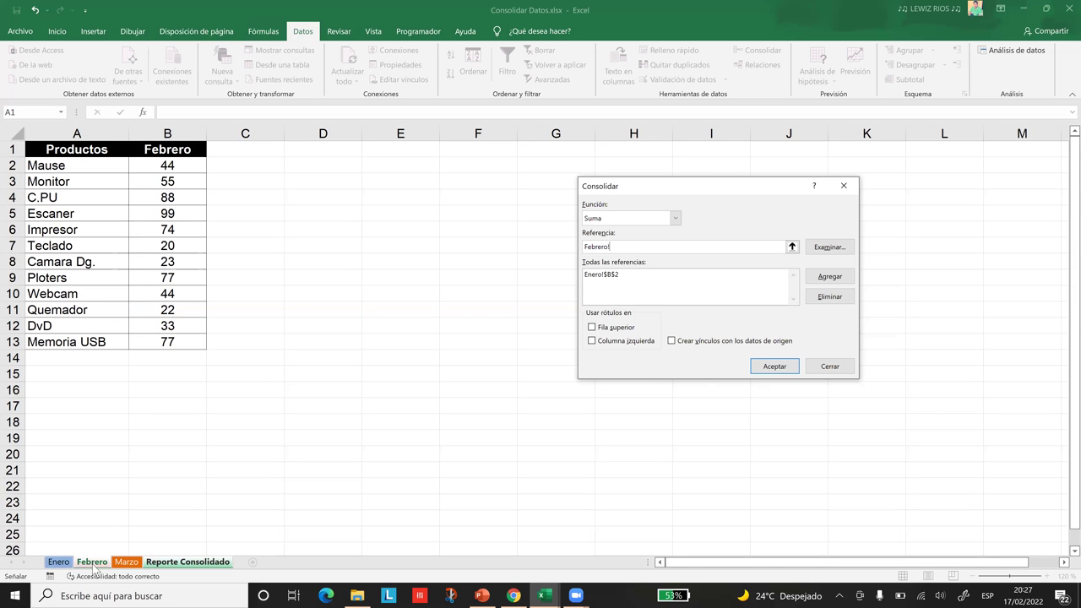
click(169, 166)
click(127, 562)
click(167, 165)
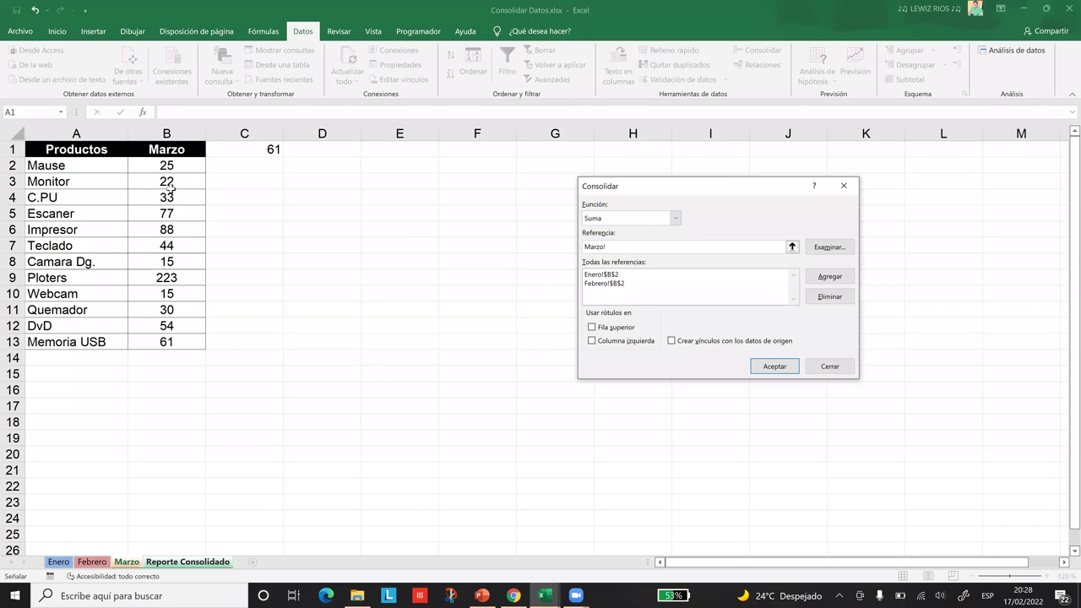
click(830, 278)
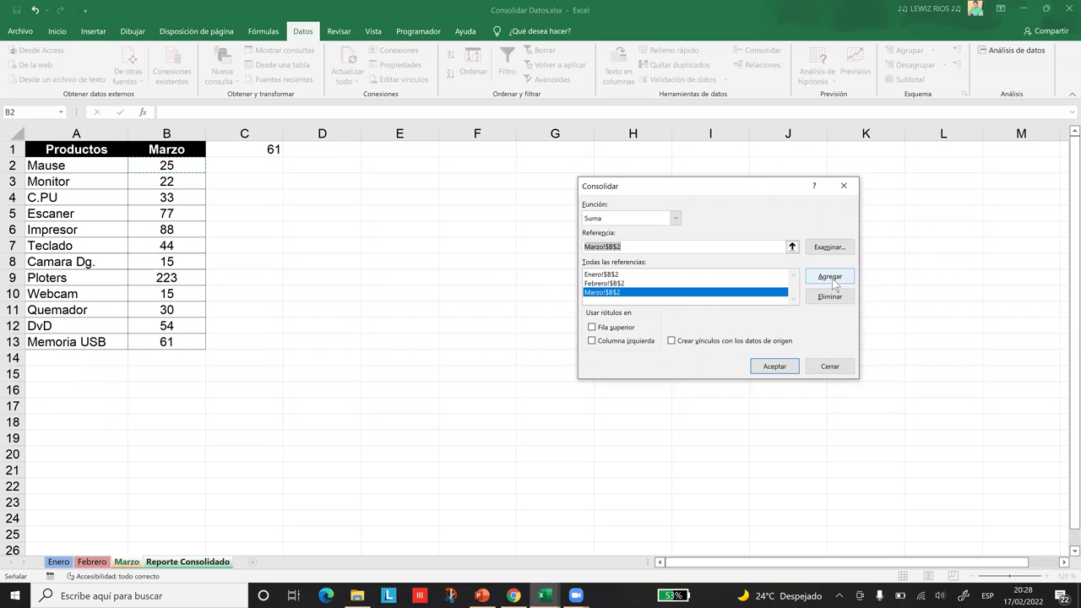
key(BackSpace)
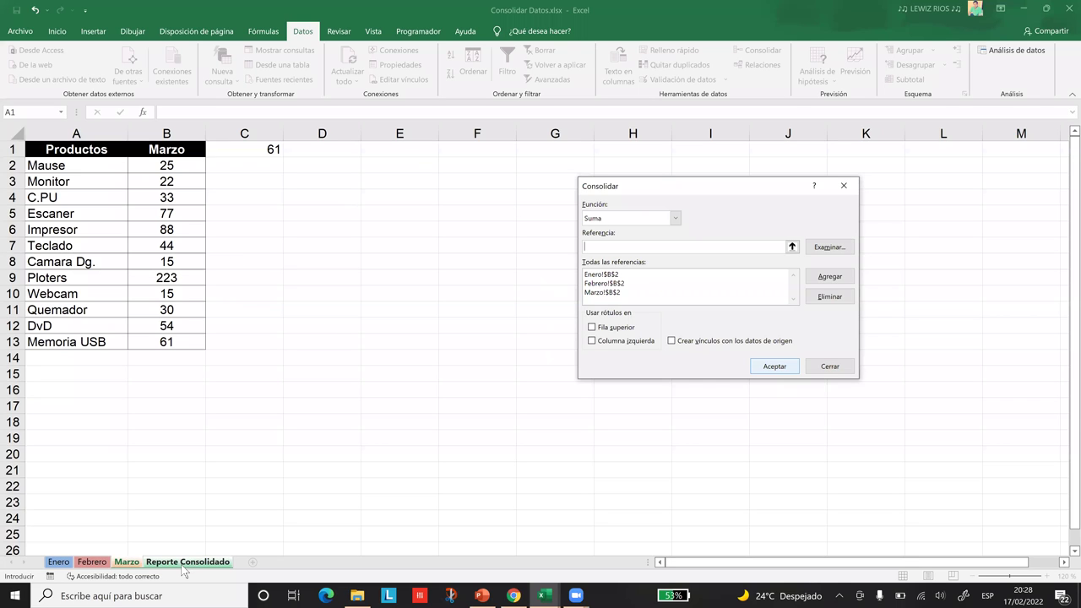
key(Return)
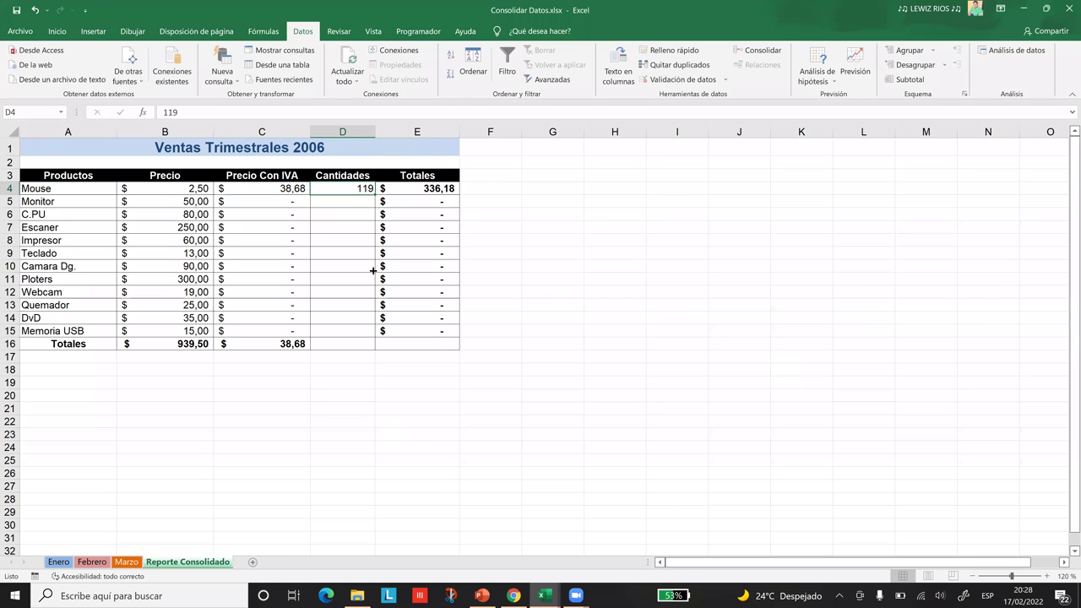
- Try filling the consolidated quantity from D4 down to D15, and undo both the fill and the consolidation
drag(363, 338, 363, 337)
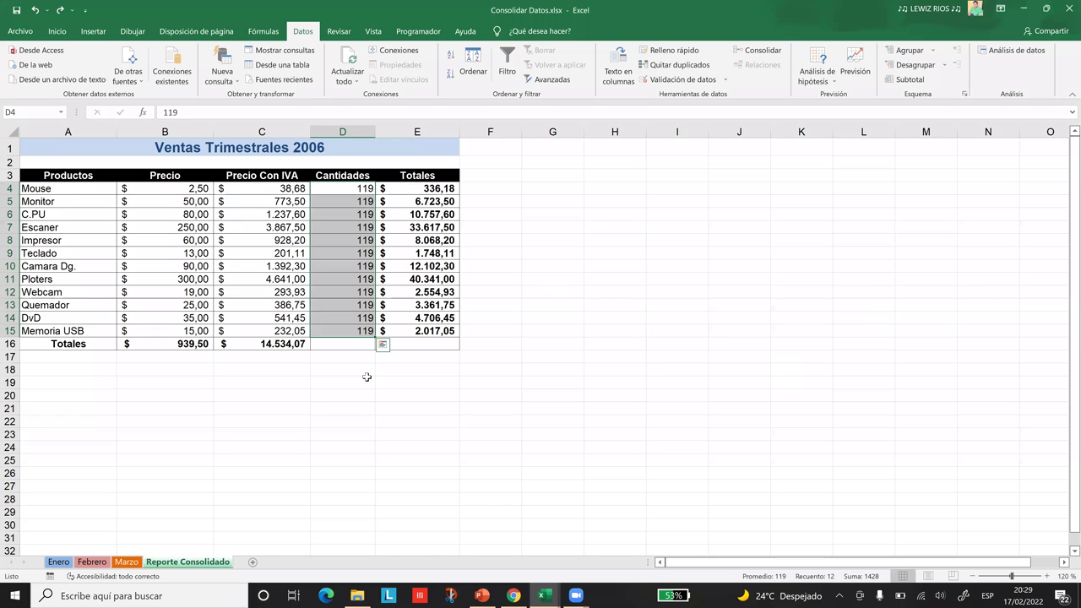
key(ctrl+z)
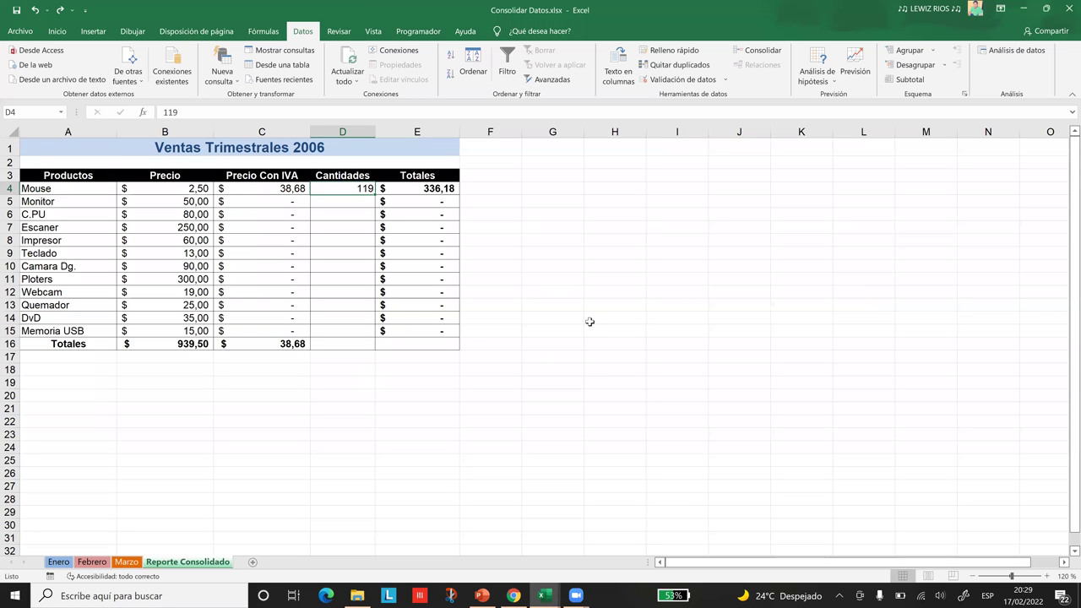
key(ctrl+z)
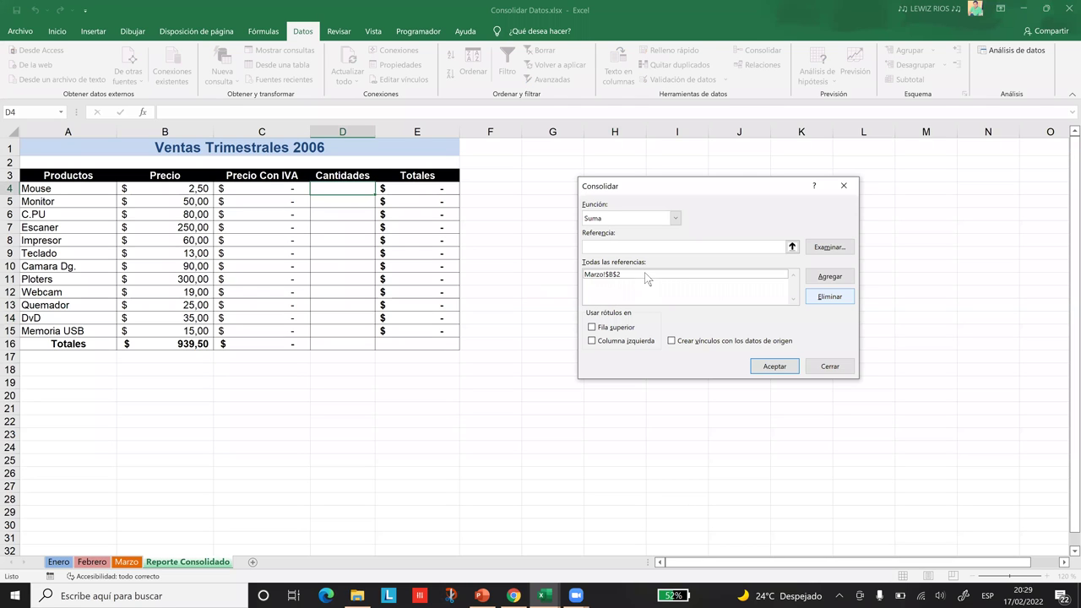
- Clear the single-cell references from Consolidate and add the Enero range B2:B13 as a reference
click(828, 299)
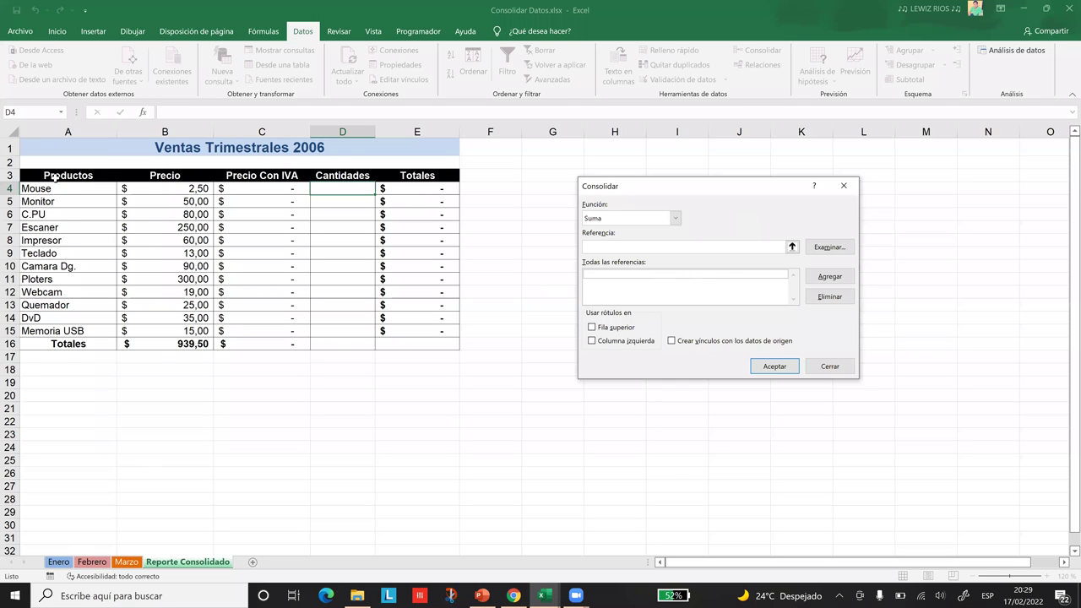
key(ctrl+Page_Up)
key(ctrl+Page_Up)
key(ctrl+Page_Up)
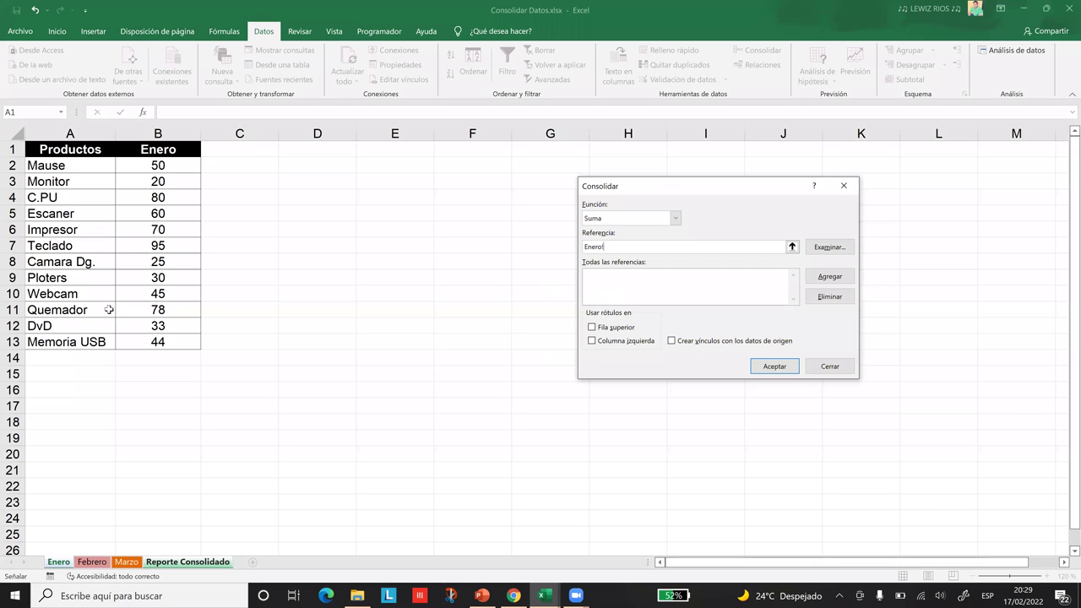
drag(171, 170, 184, 340)
click(832, 279)
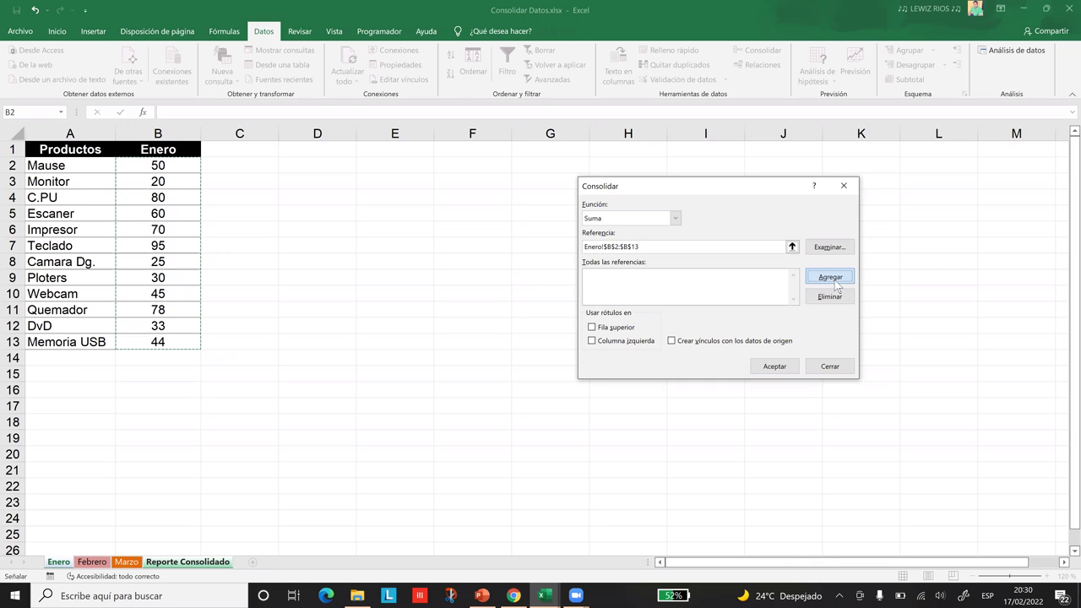
- Add the Febrero range B2:B13 to the consolidation references and clear the reference entry
click(91, 562)
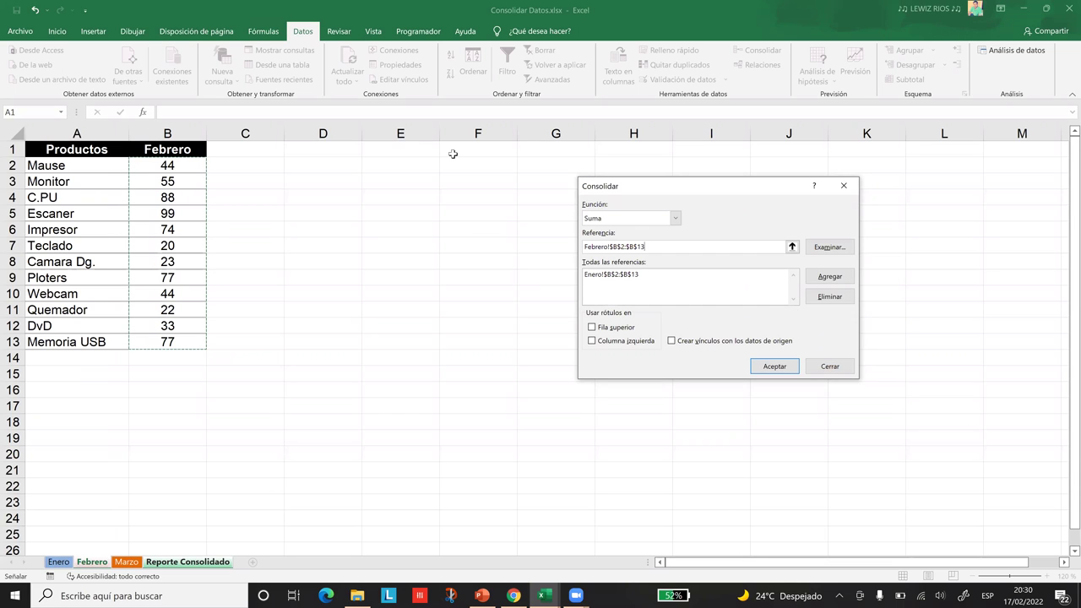
key(BackSpace)
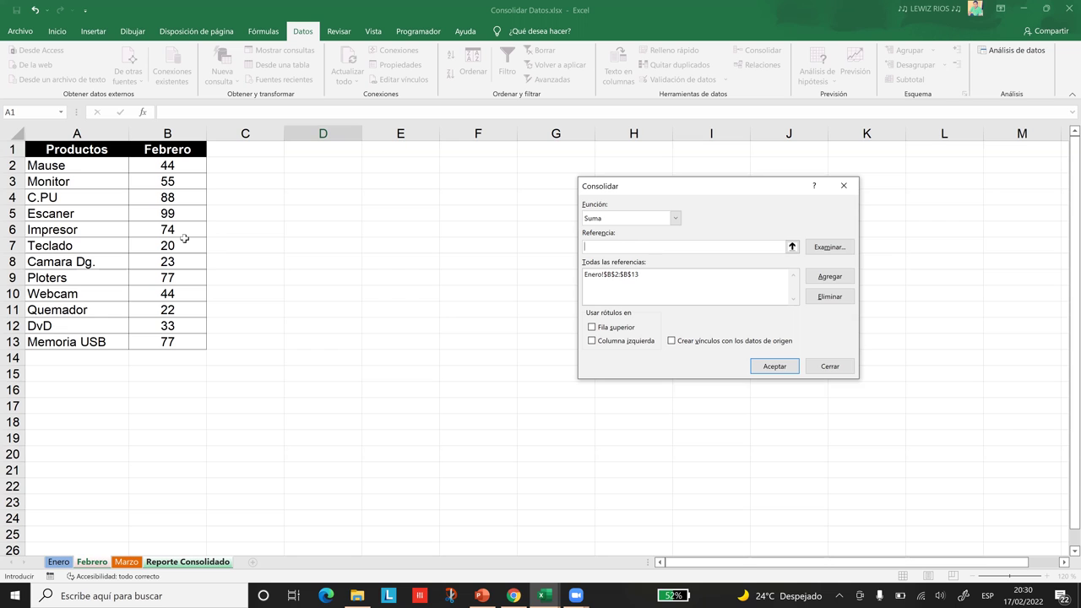
drag(154, 169, 168, 341)
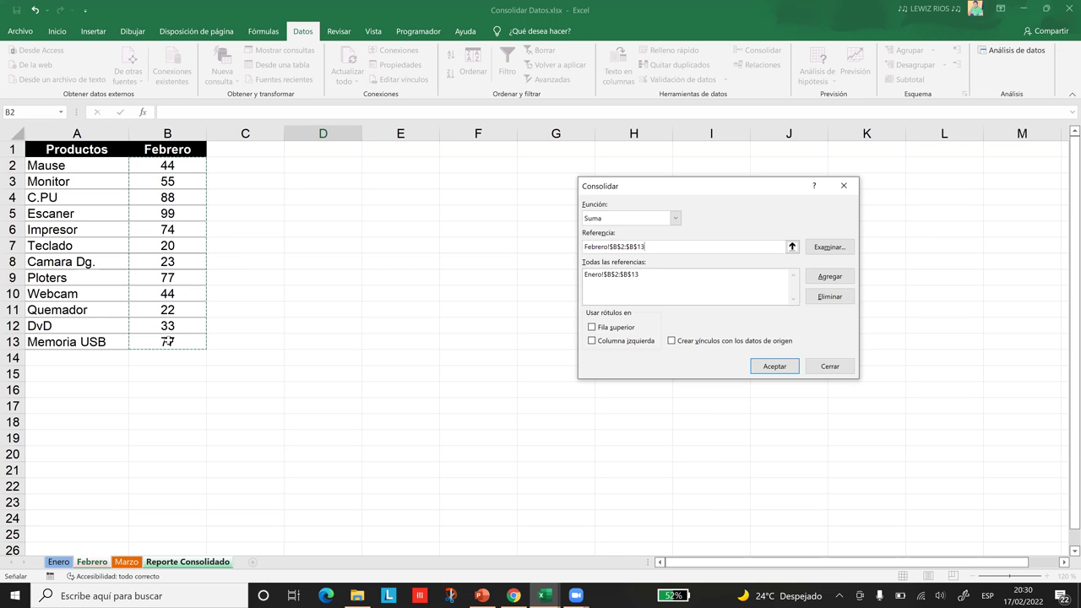
click(835, 282)
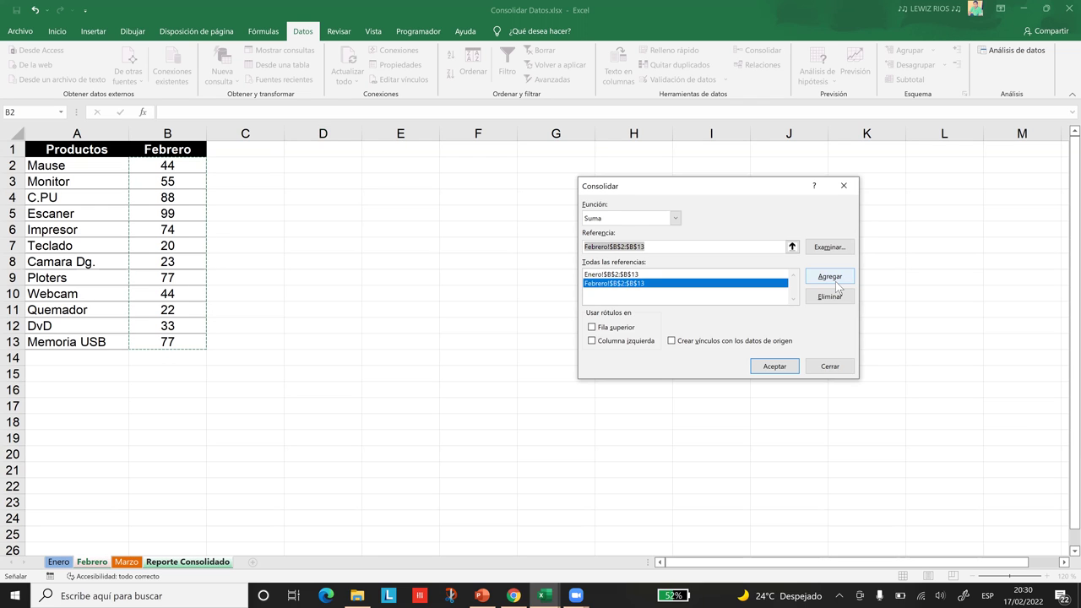
key(Delete)
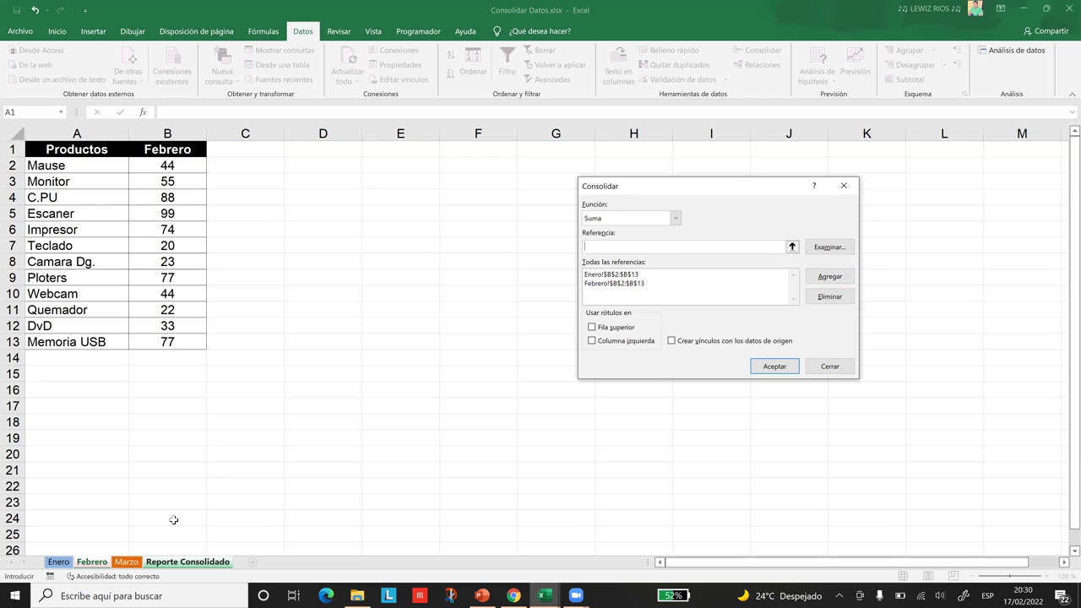
- Add the Marzo range B2:B13 to the consolidation references and clear the reference entry
click(127, 561)
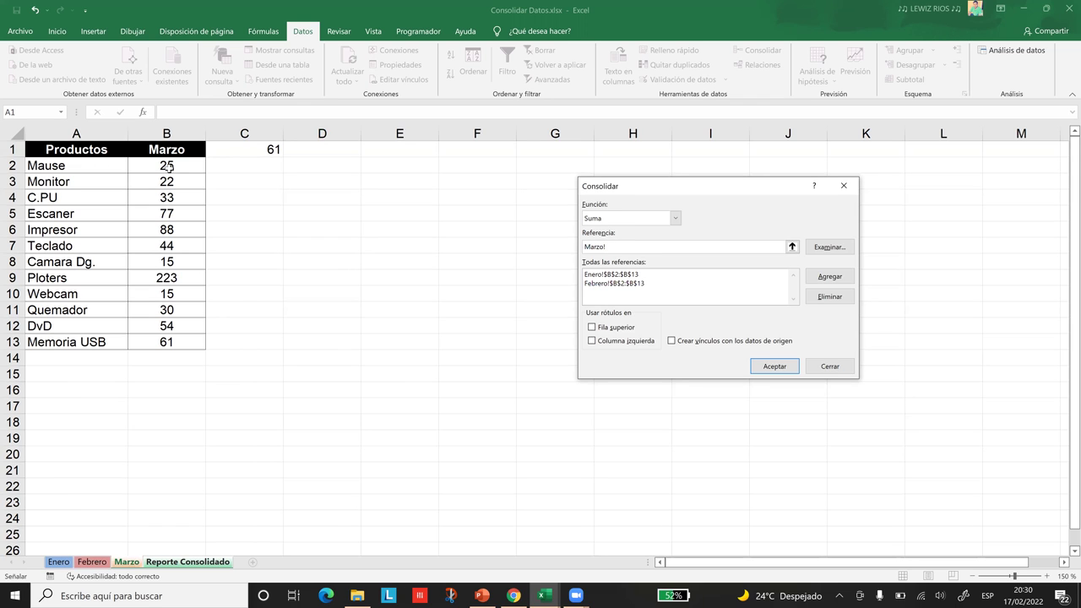
drag(168, 166, 180, 343)
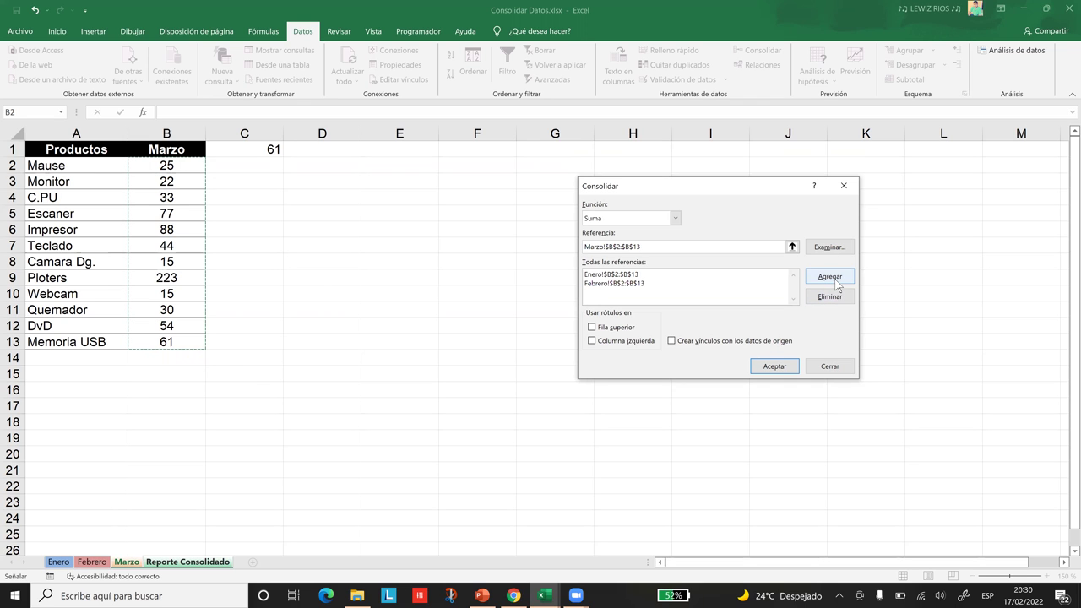
click(836, 282)
key(Delete)
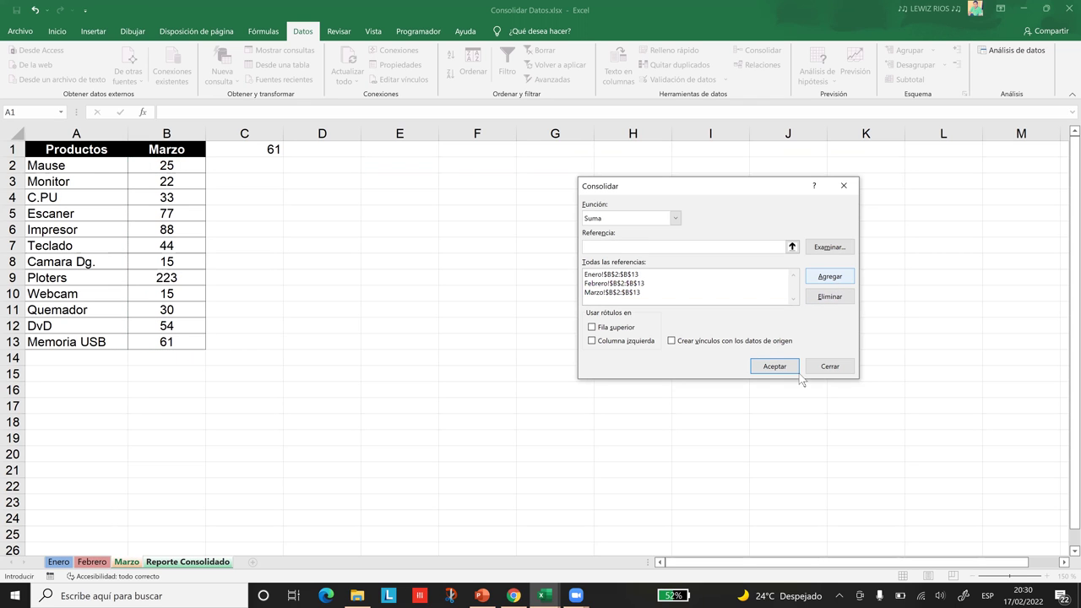
- Run the sum consolidation with the Enero, Febrero and Marzo references to fill the Cantidades column of Reporte Consolidado
click(772, 369)
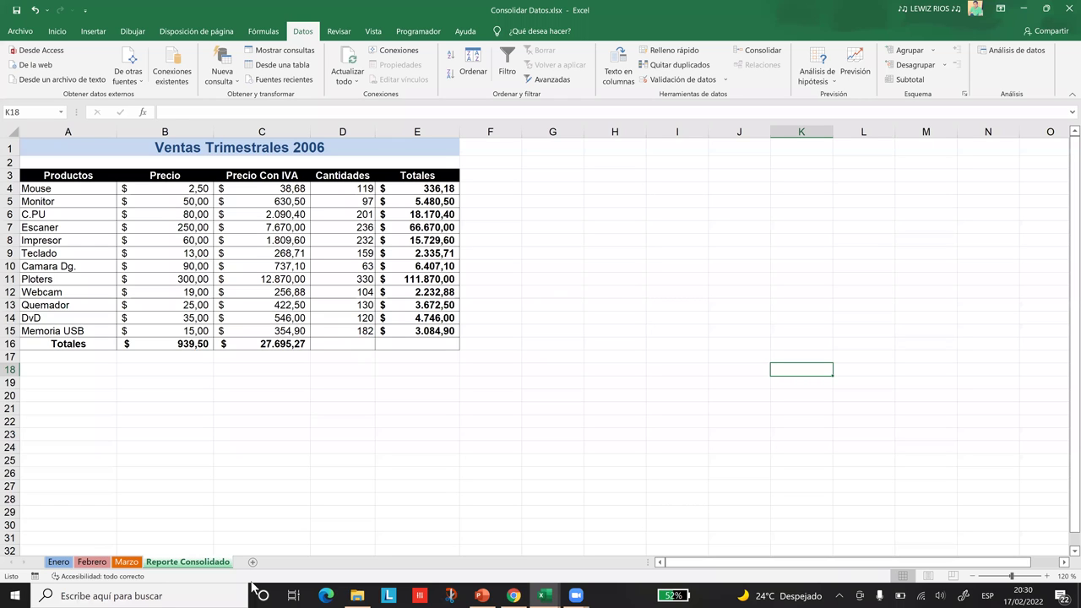
- Compare the Memoria USB quantities on the Enero, Febrero and Marzo sheets with the consolidated quantity in Reporte Consolidado
key(ctrl+z)
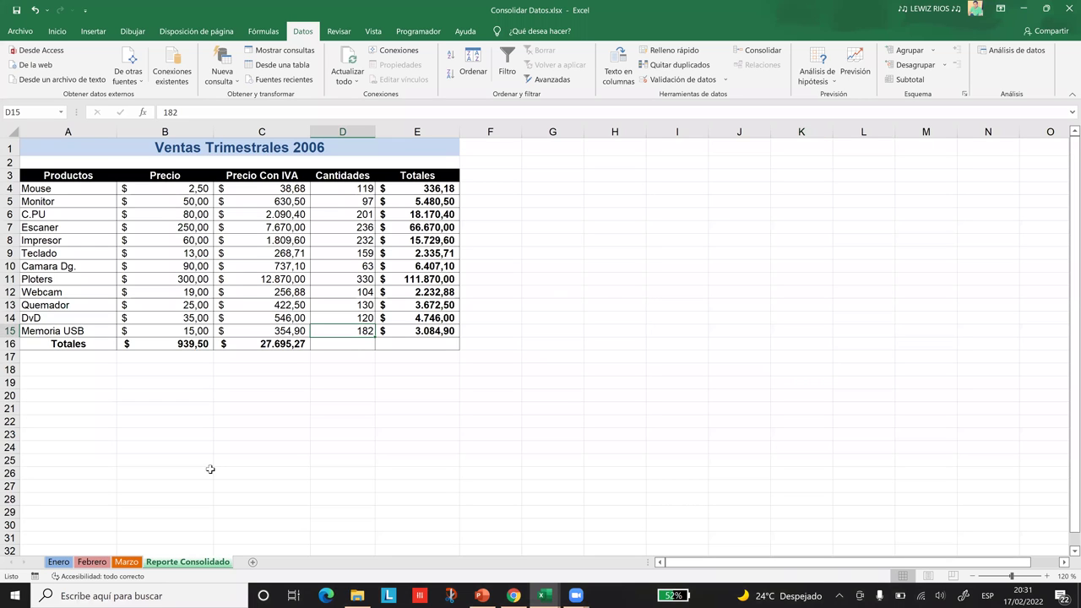
click(58, 562)
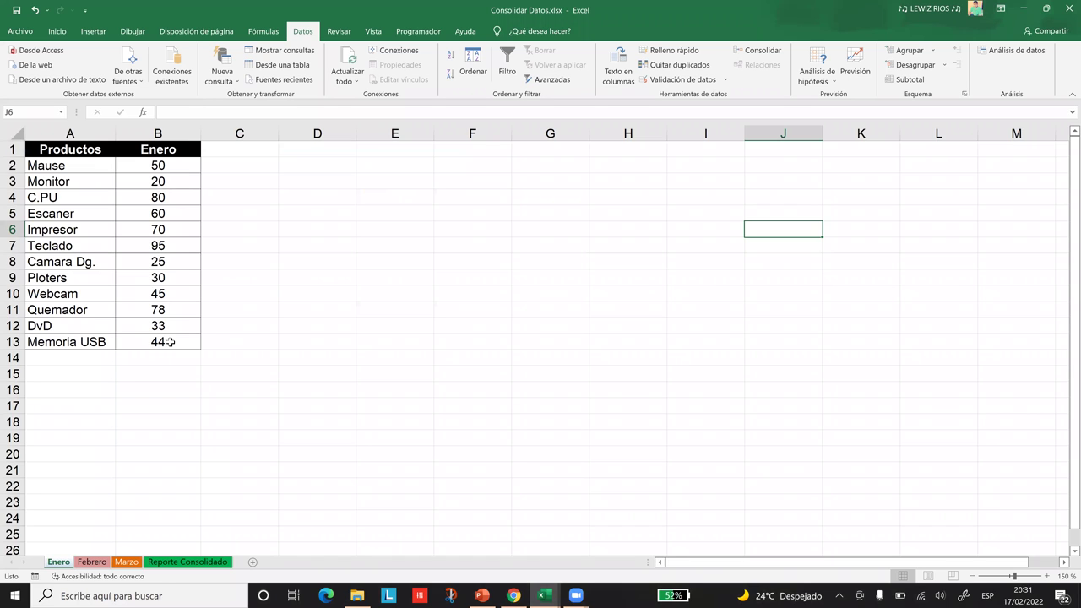
click(169, 342)
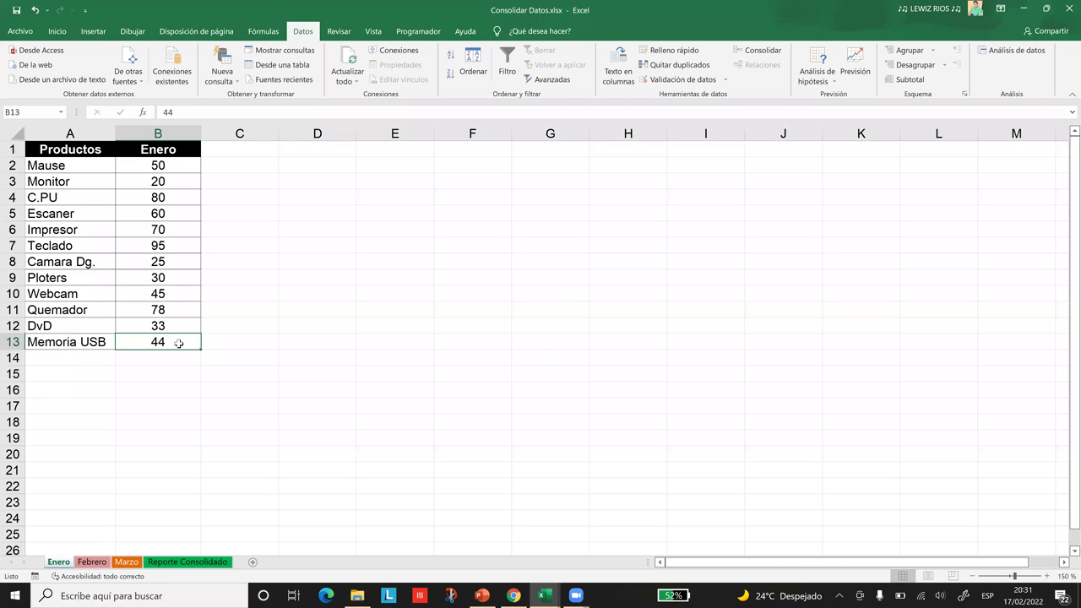
key(ctrl+Page_Down)
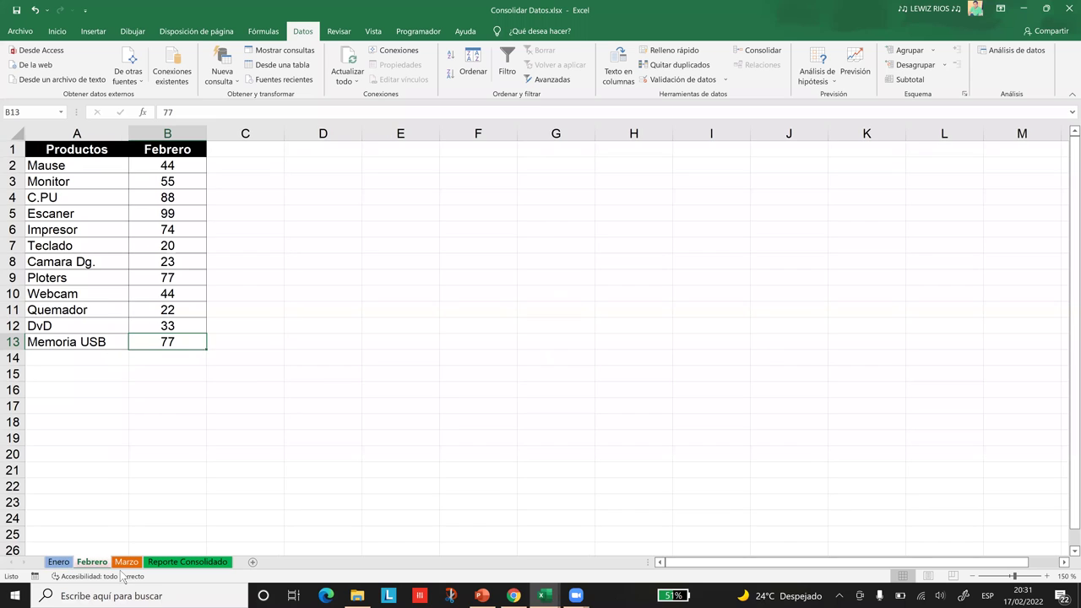
key(ctrl+Page_Down)
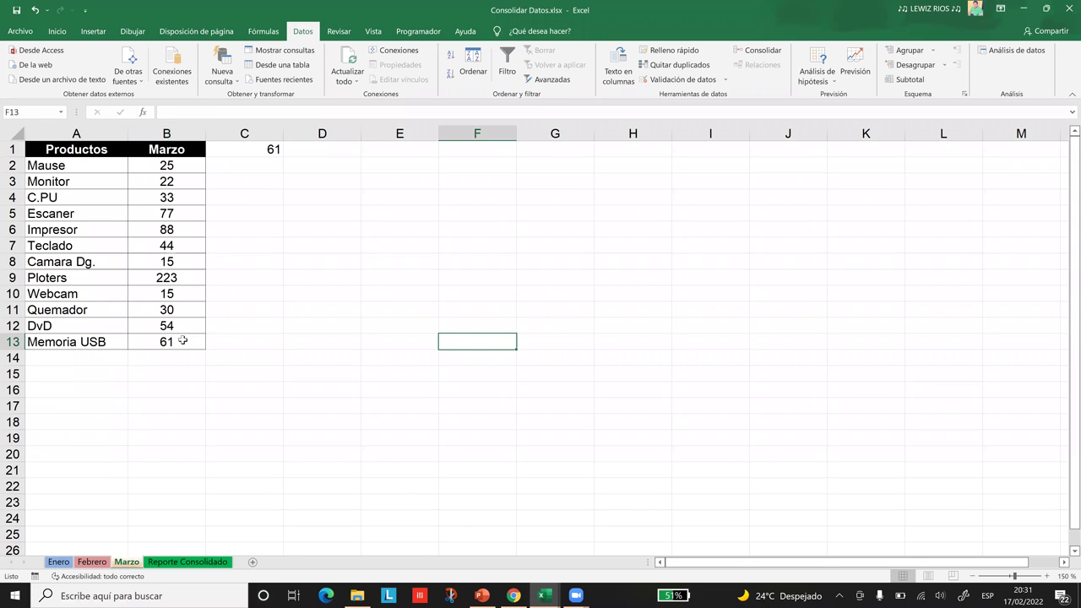
click(182, 340)
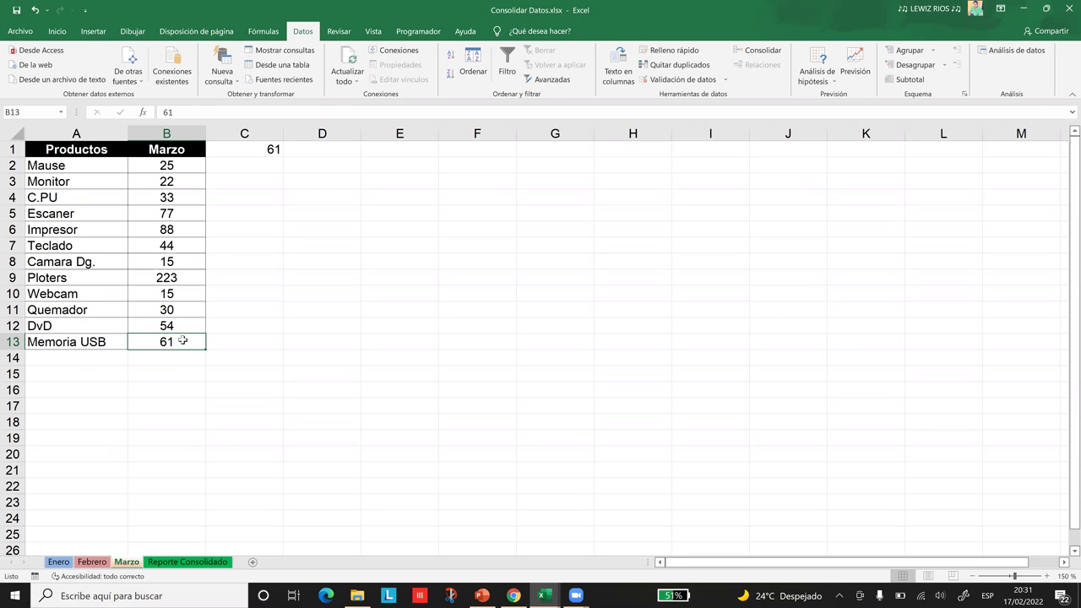
click(187, 561)
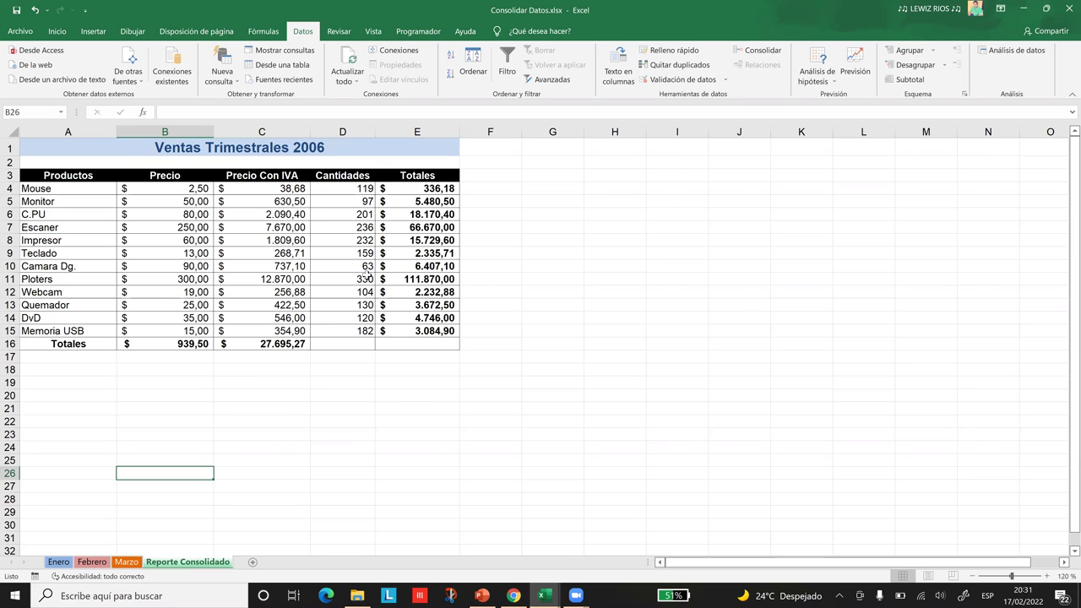
click(356, 330)
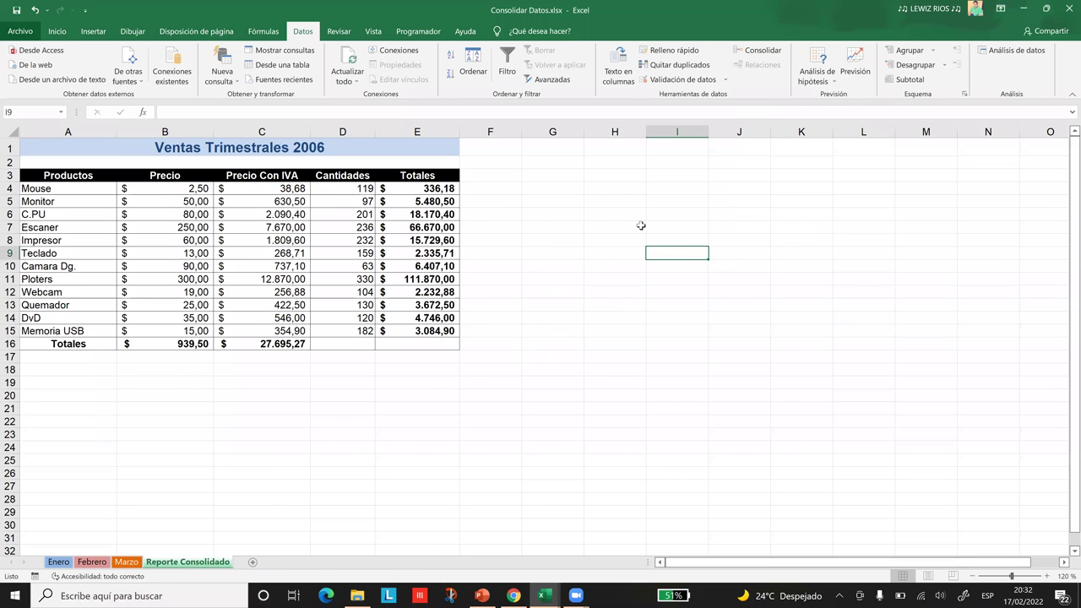
- Switch to Vendedores.xlsx, enter Enero in D8 beside the Vendedores header and fill the months across to Diciembre in O8
key(ctrl+Tab)
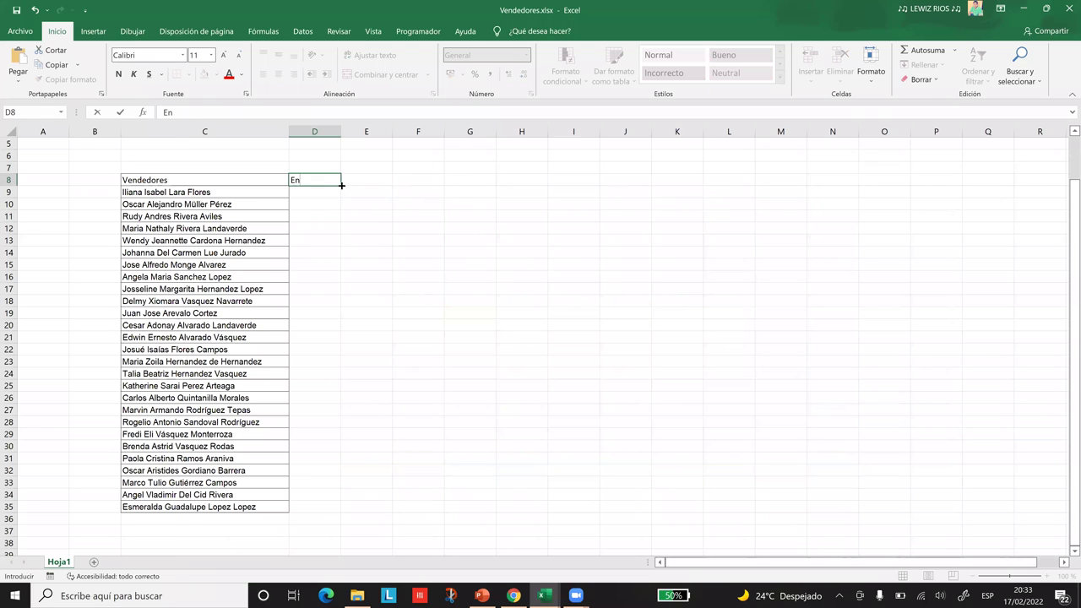
drag(858, 177, 897, 179)
click(778, 242)
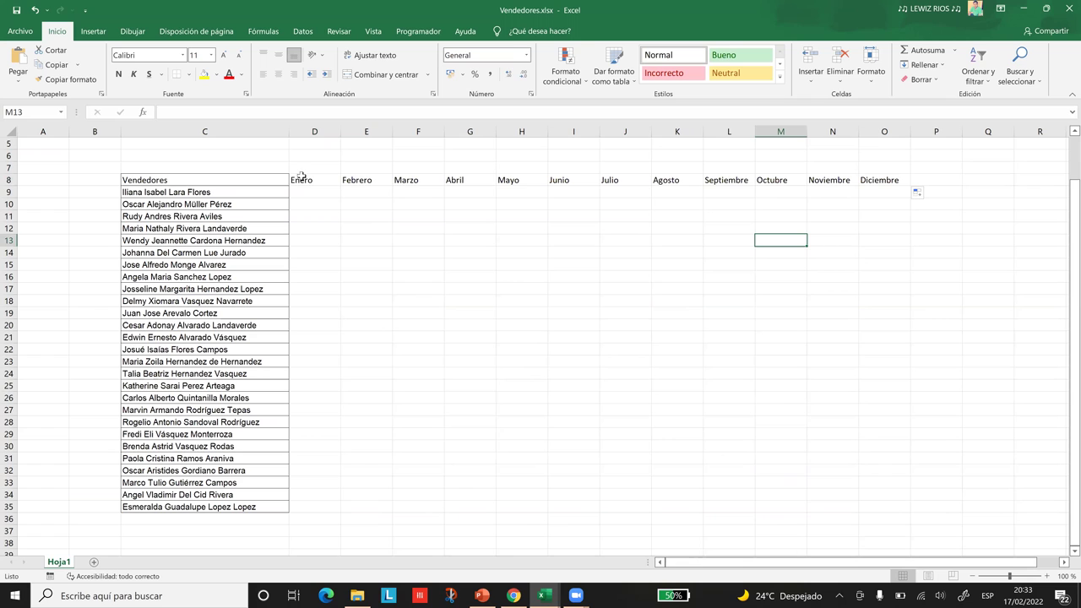
- Format the monthly amount cells D9:O35 as Contabilidad with the $ symbol and 2 decimal places
click(314, 192)
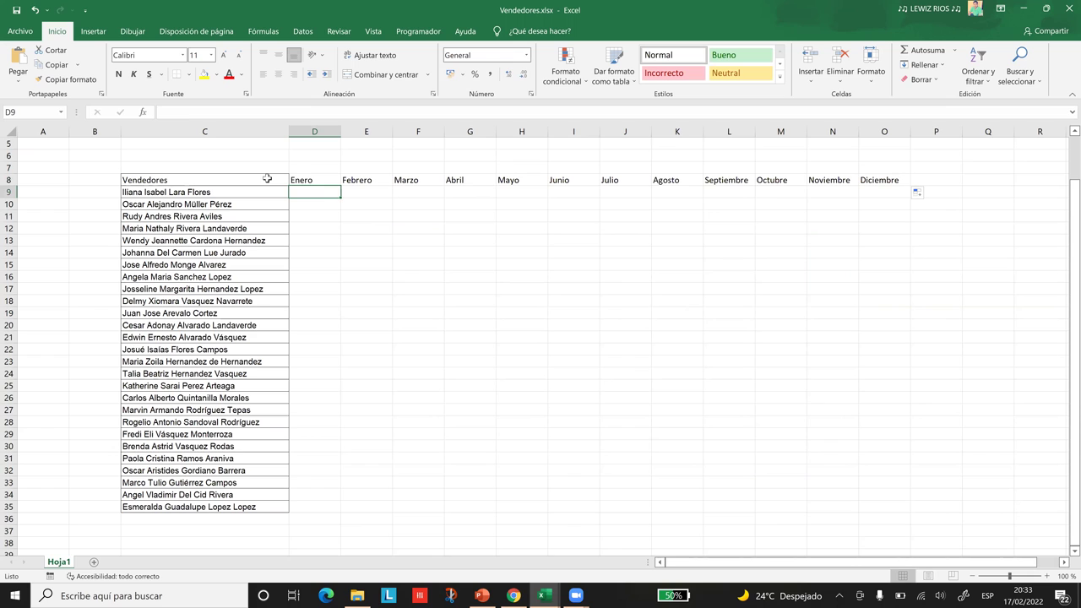
drag(312, 182, 884, 184)
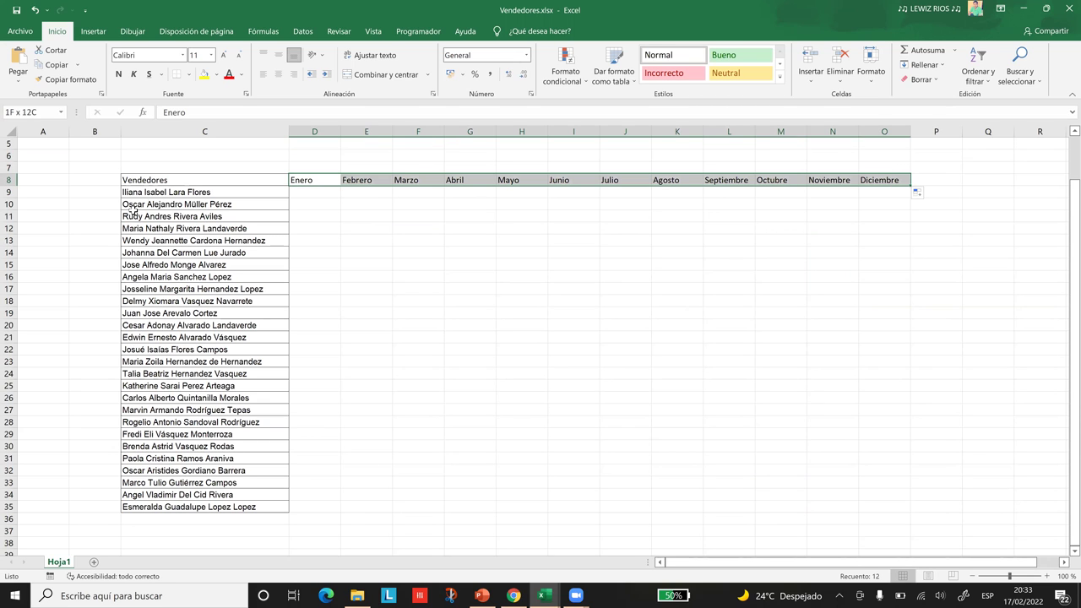
drag(159, 193, 179, 507)
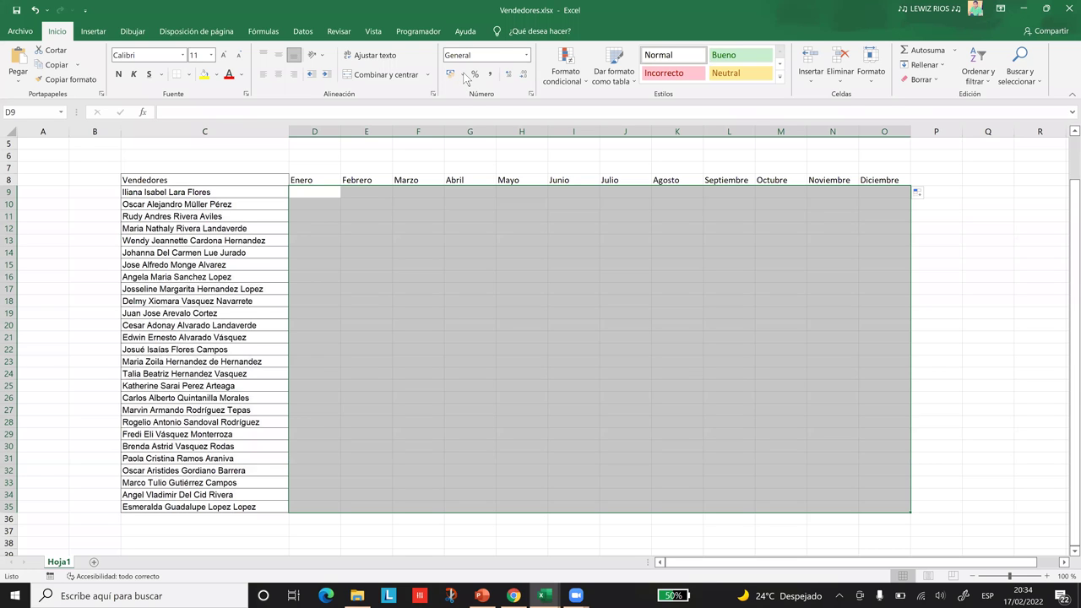
click(464, 75)
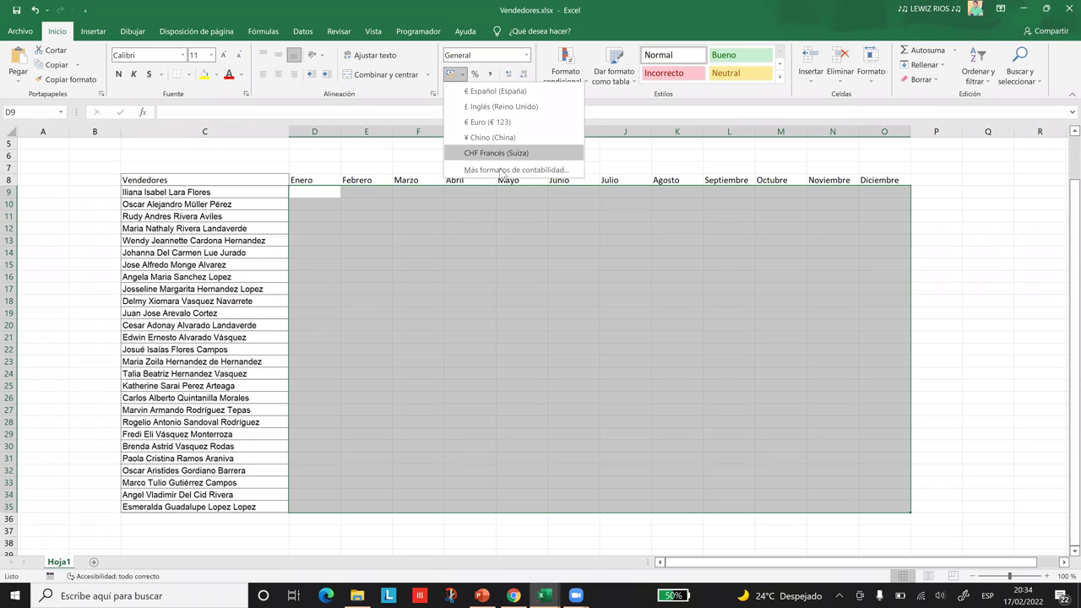
click(499, 154)
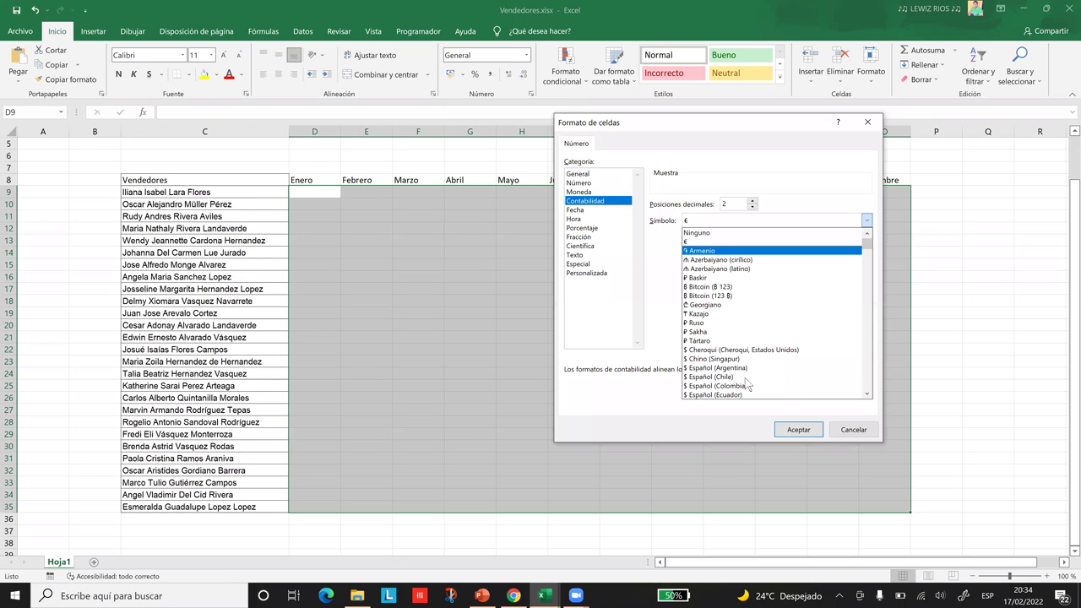
click(797, 432)
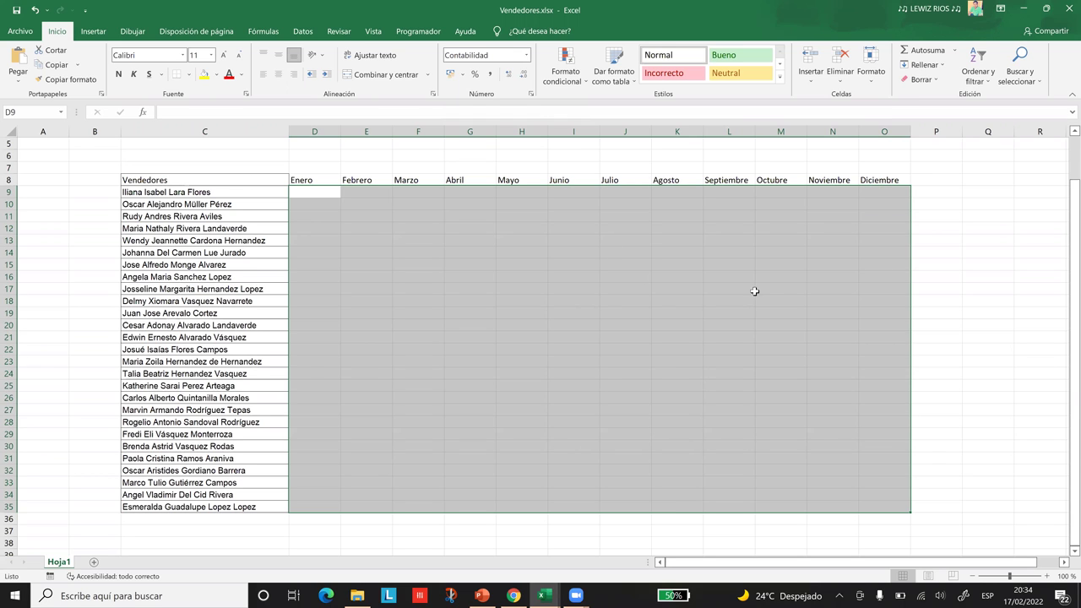
- Apply all borders to the whole sellers table, C8:O35
shift+click(897, 502)
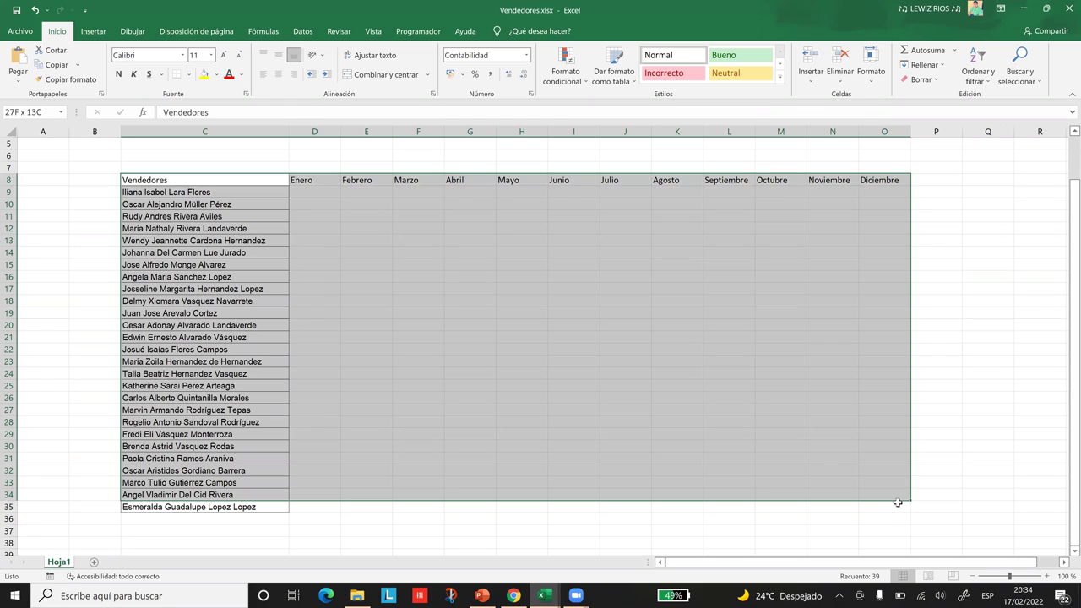
key(shift+Down)
click(188, 74)
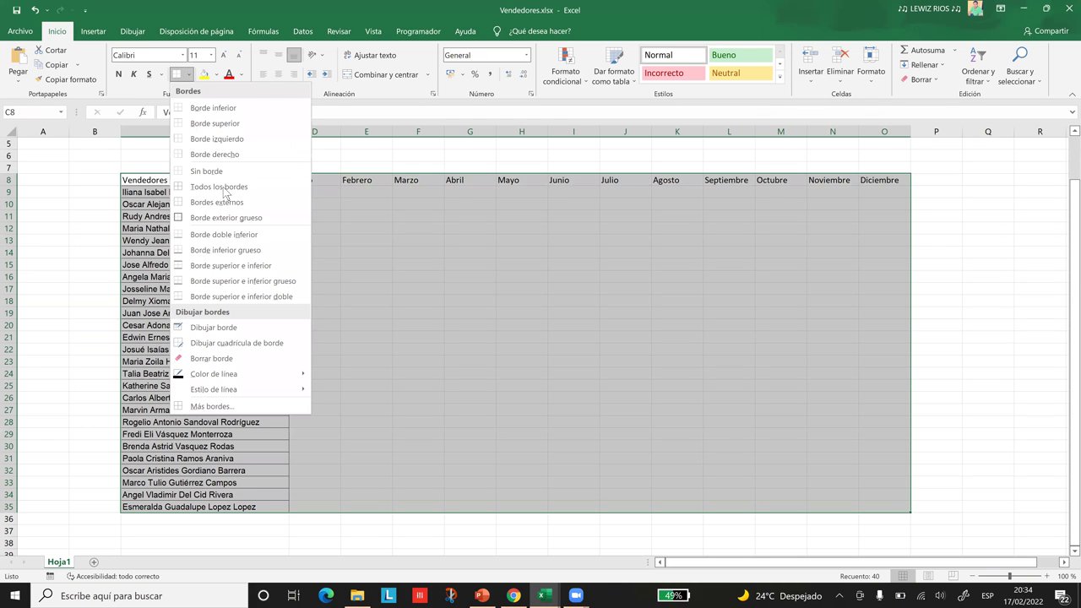
click(222, 187)
click(422, 227)
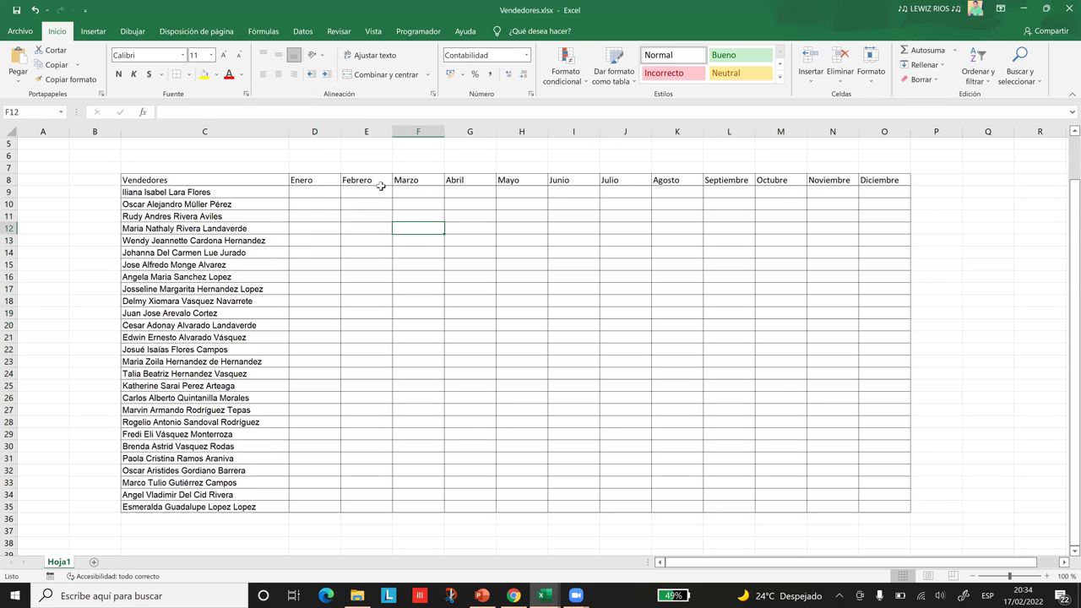
- Enter 2 and 4 in D9 and D10 under Enero and fill the series down to D35
click(310, 197)
text(2)
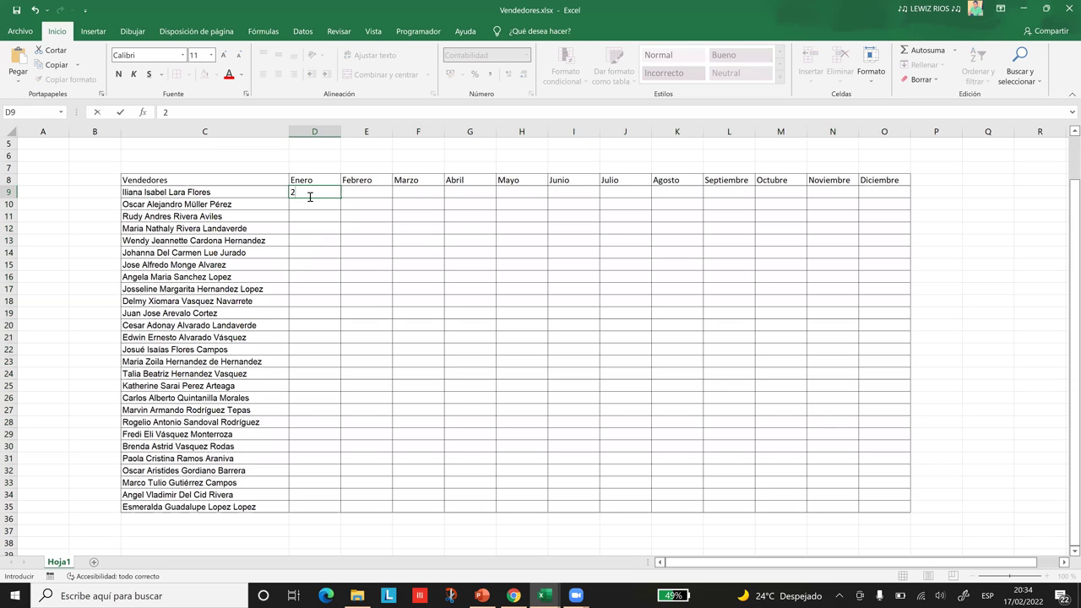
key(Return)
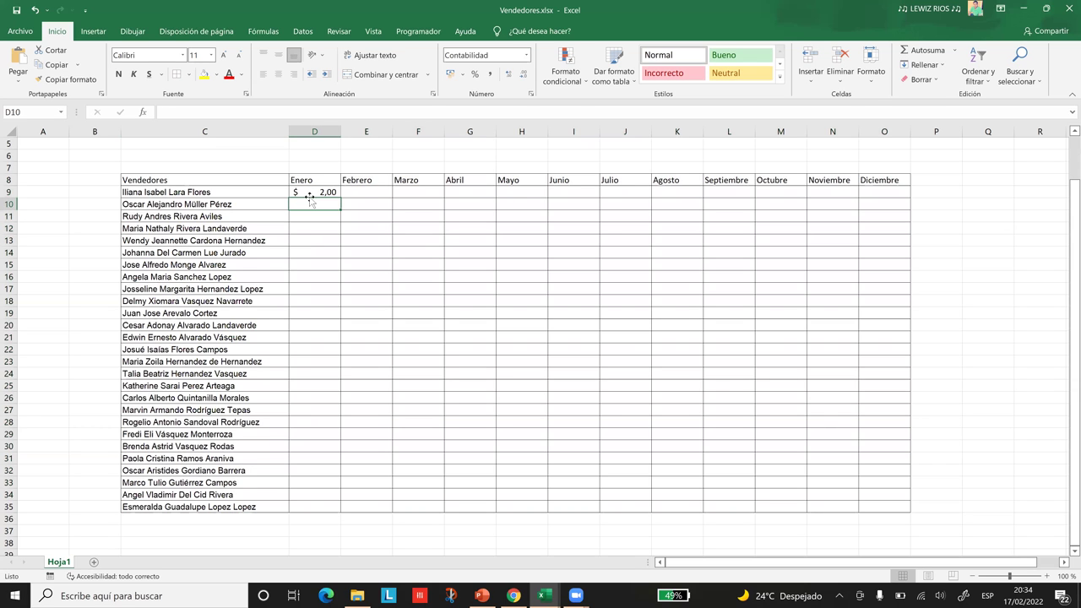
text(4)
key(Return)
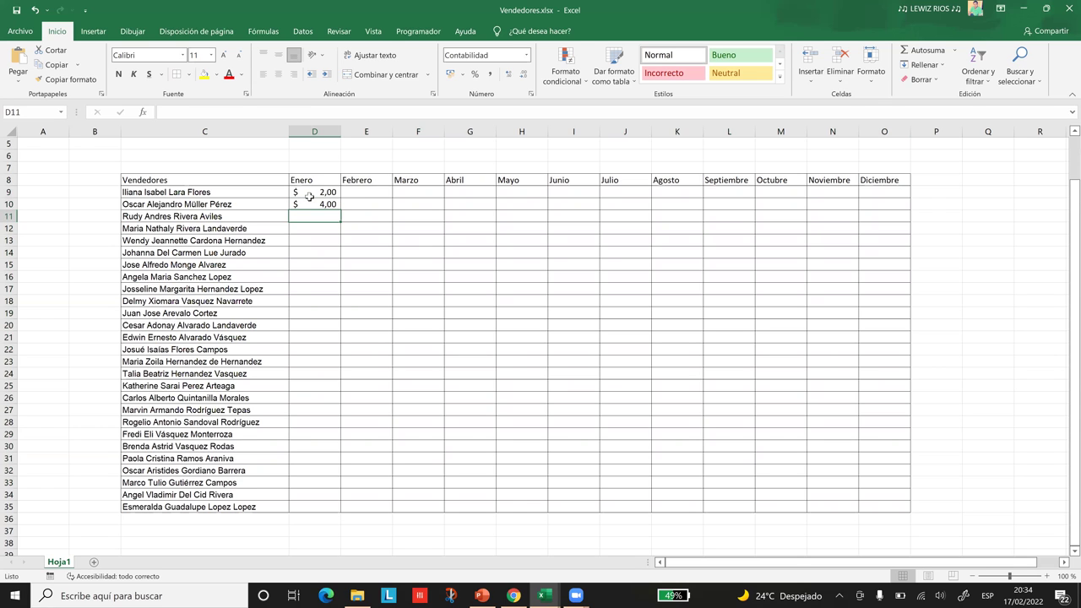
drag(310, 195, 328, 205)
drag(343, 255, 317, 513)
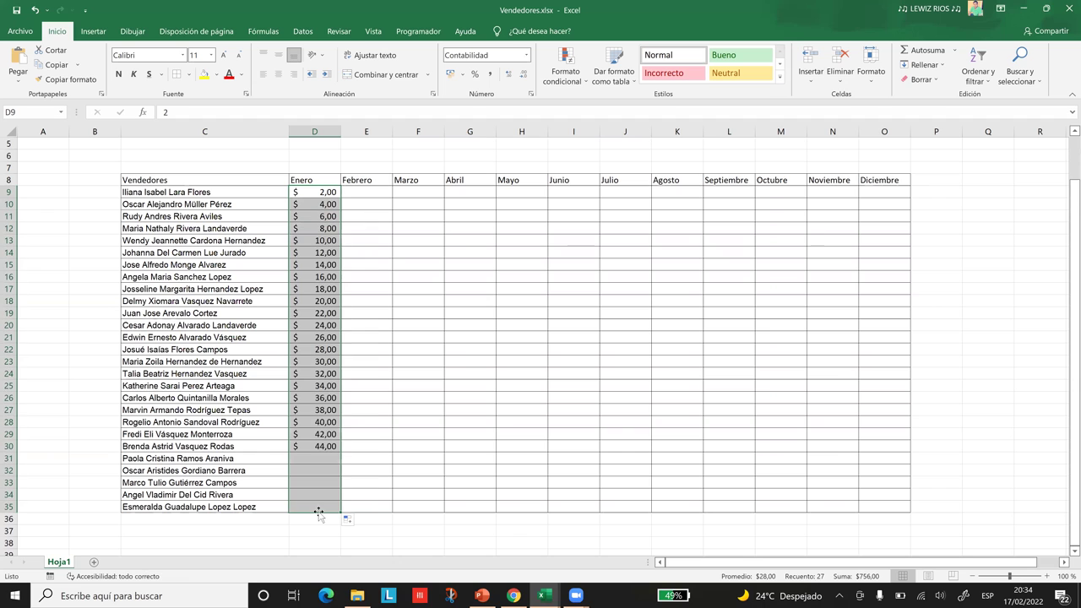
- Enter 5 and 10 in E9 and E10 under Febrero and fill the series down to E35
click(361, 191)
text(5)
key(Return)
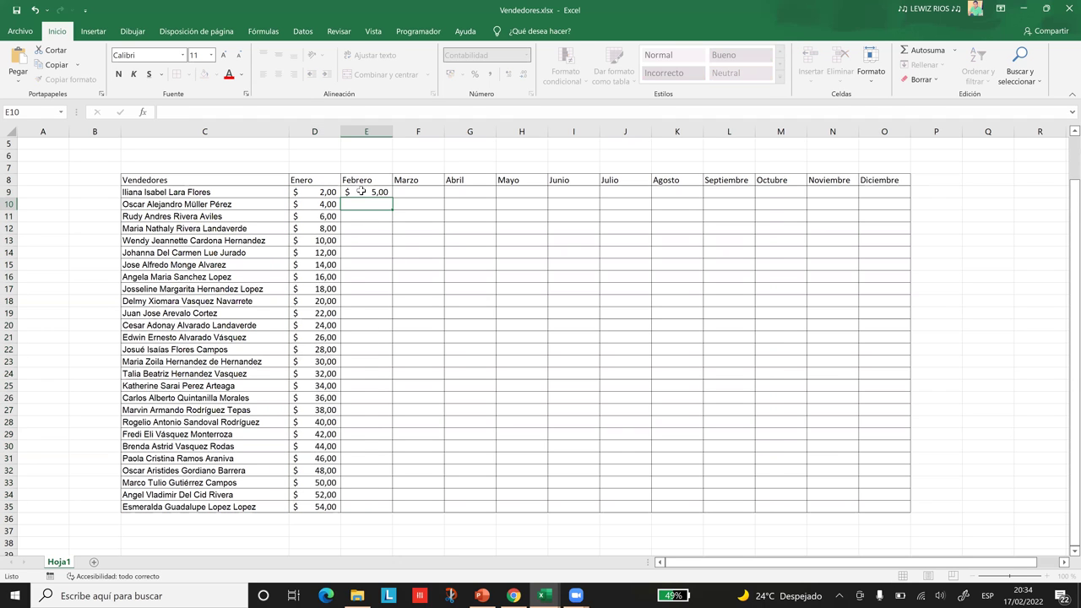
text(10)
key(Return)
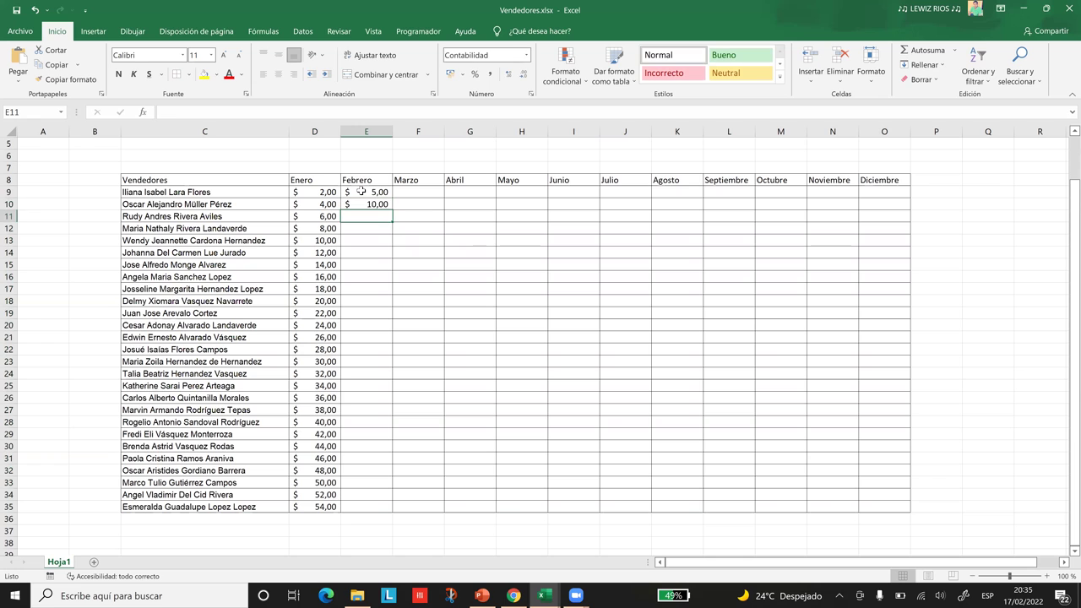
drag(361, 192, 355, 511)
- Enter 25 and 50 in F9 and F10 under Marzo and fill the series down to F35
click(420, 193)
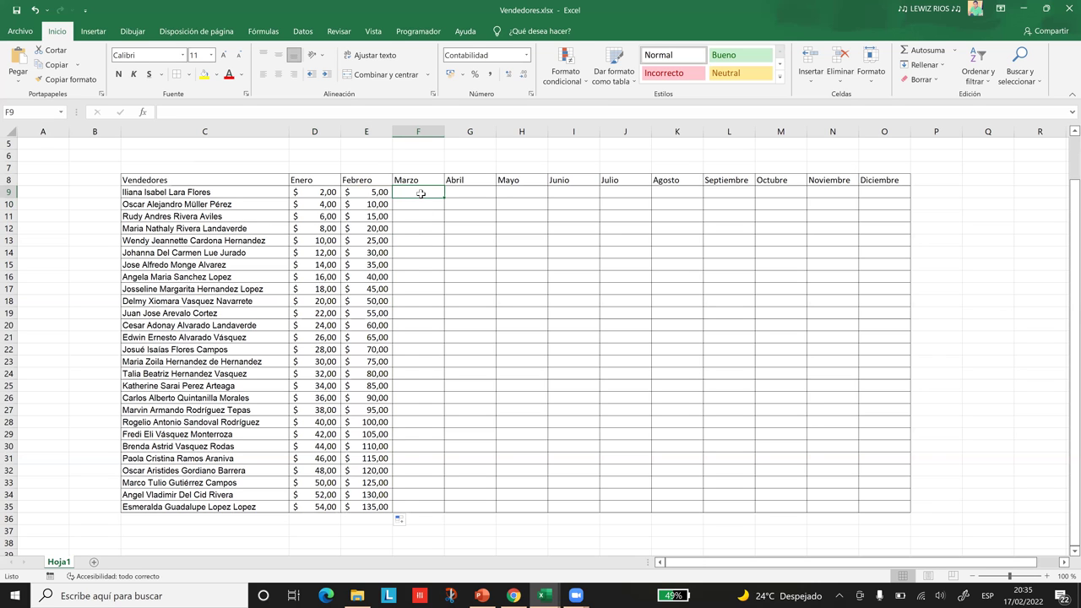
text(15)
key(Return)
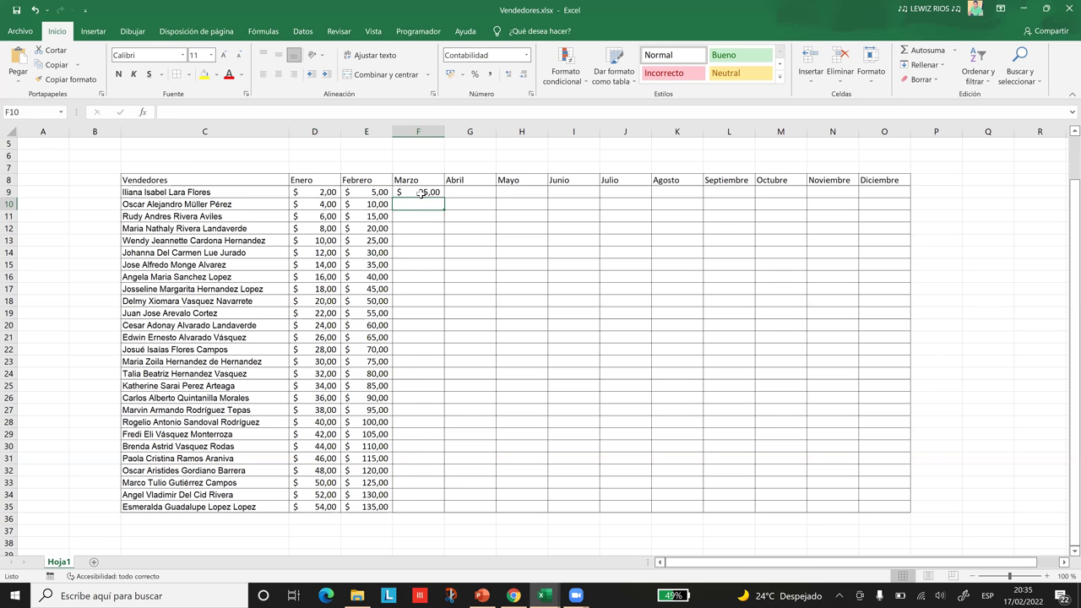
text(50)
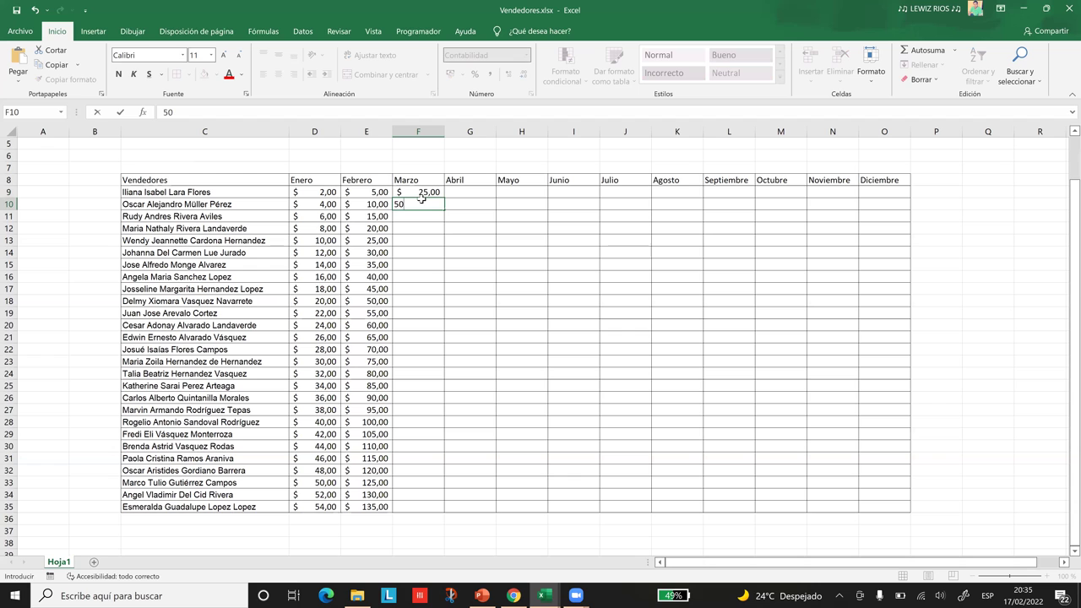
drag(420, 192, 431, 204)
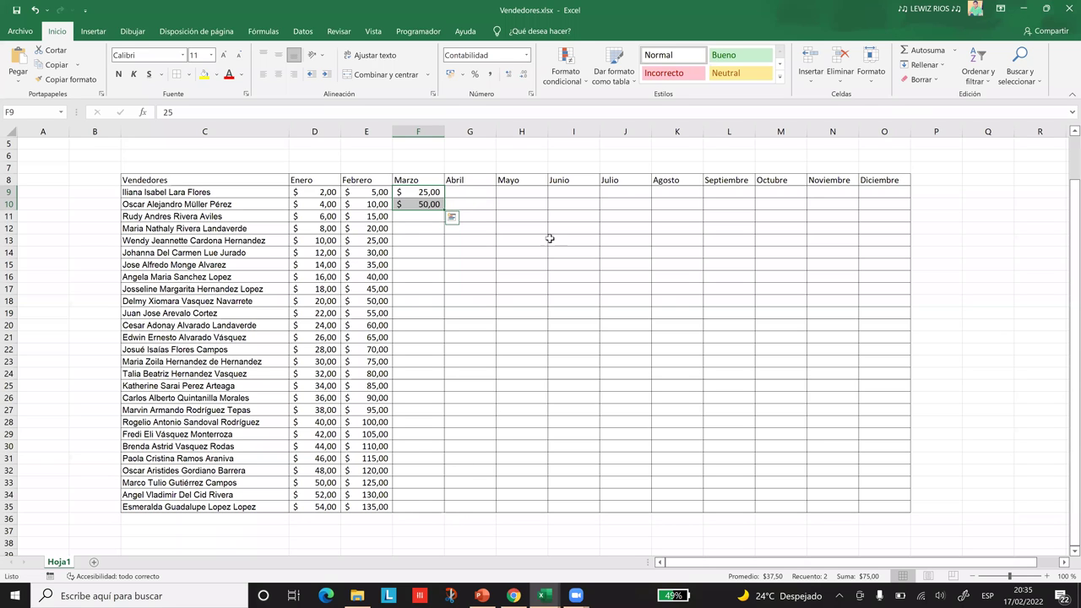
- Enter 100 in H9 under Mayo and fill the same amount down to H35
click(532, 192)
text(1)
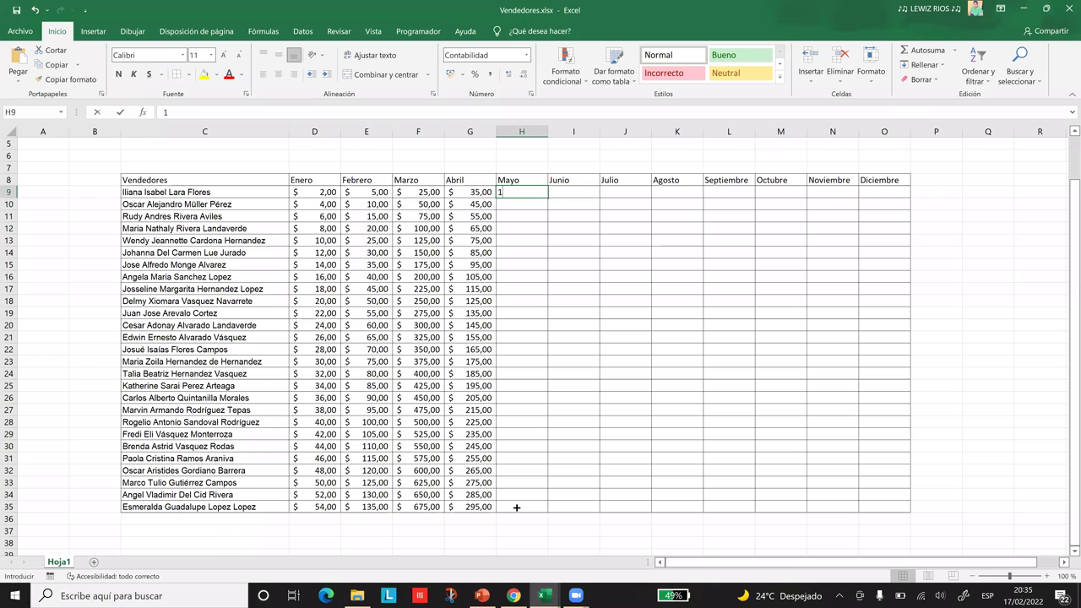
text(00)
key(ctrl+Return)
- Enter 5 and 15 in I10 and I11 under Junio and fill the series down to I35
click(571, 195)
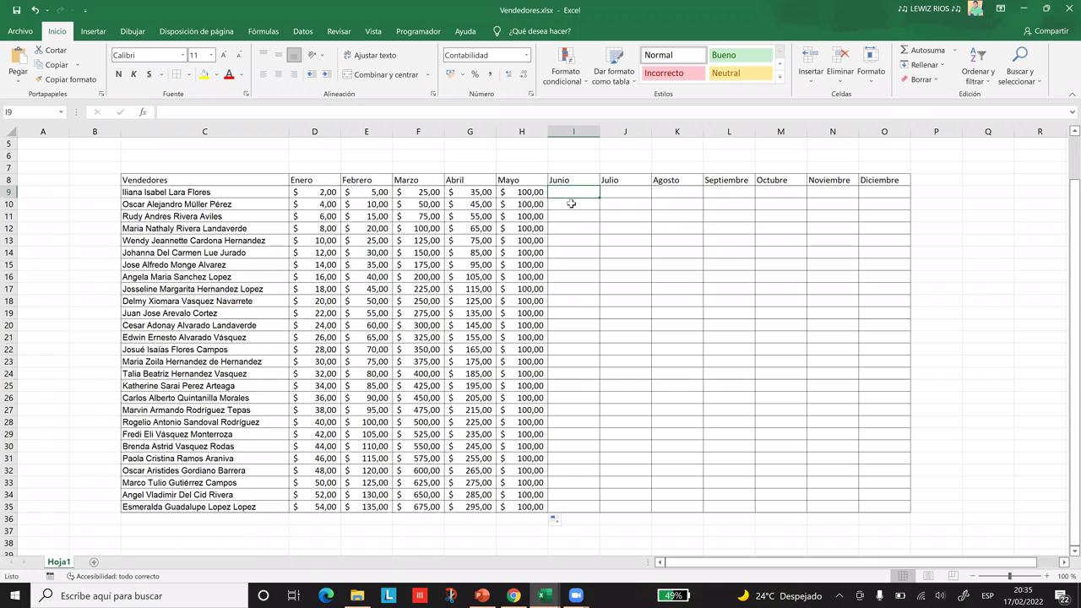
click(571, 204)
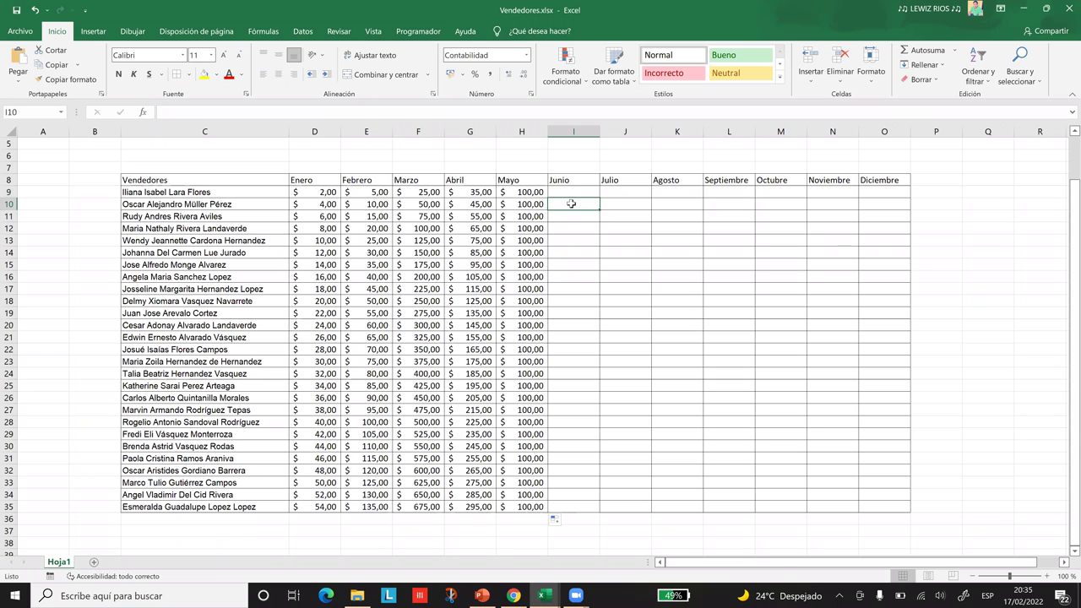
text(5)
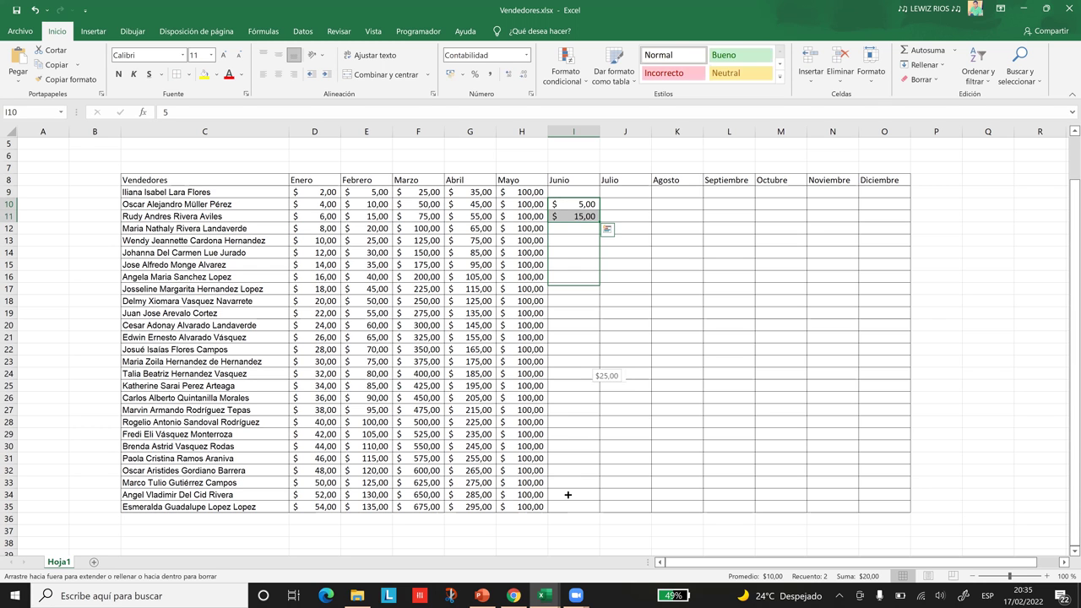
drag(568, 517, 646, 274)
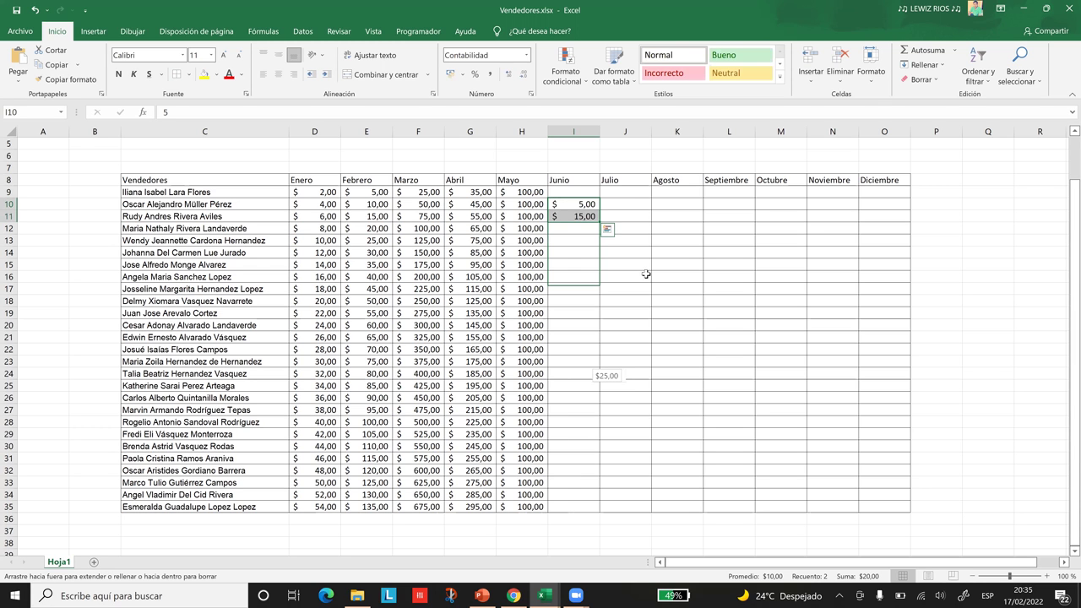
- Enter 200 and 202 in J9 and J10 under Julio and fill the series down to J35
click(630, 193)
text(200)
key(Return)
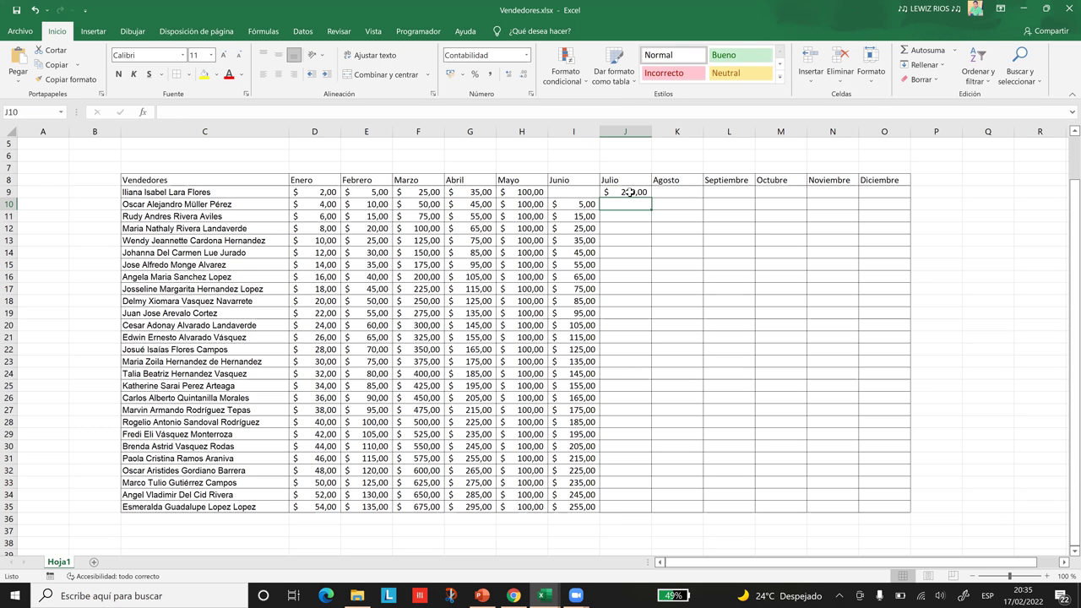
text(2)
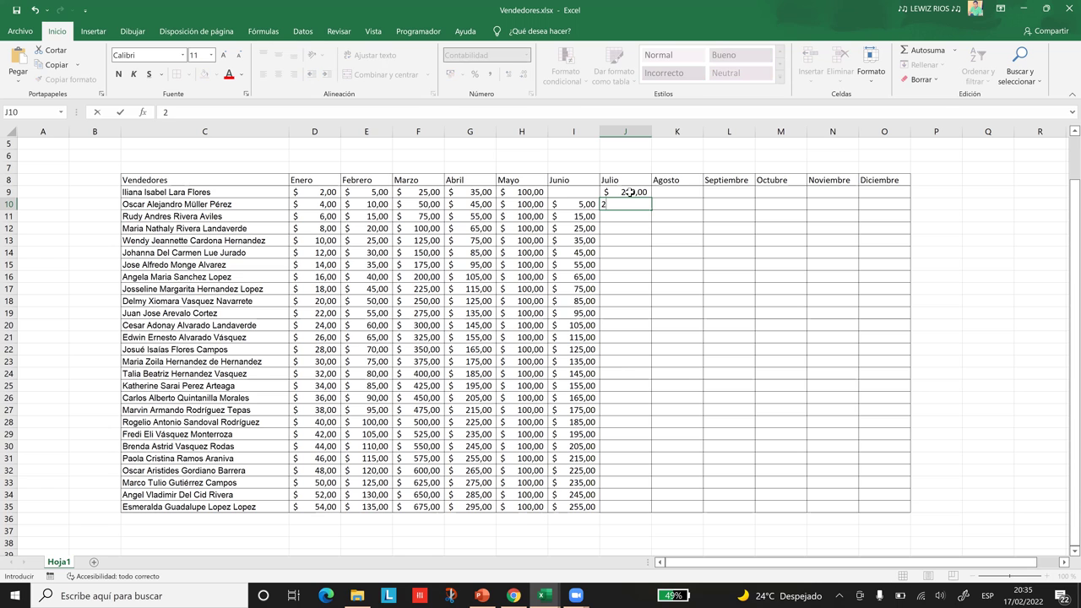
text(00)
click(630, 192)
drag(630, 192, 622, 512)
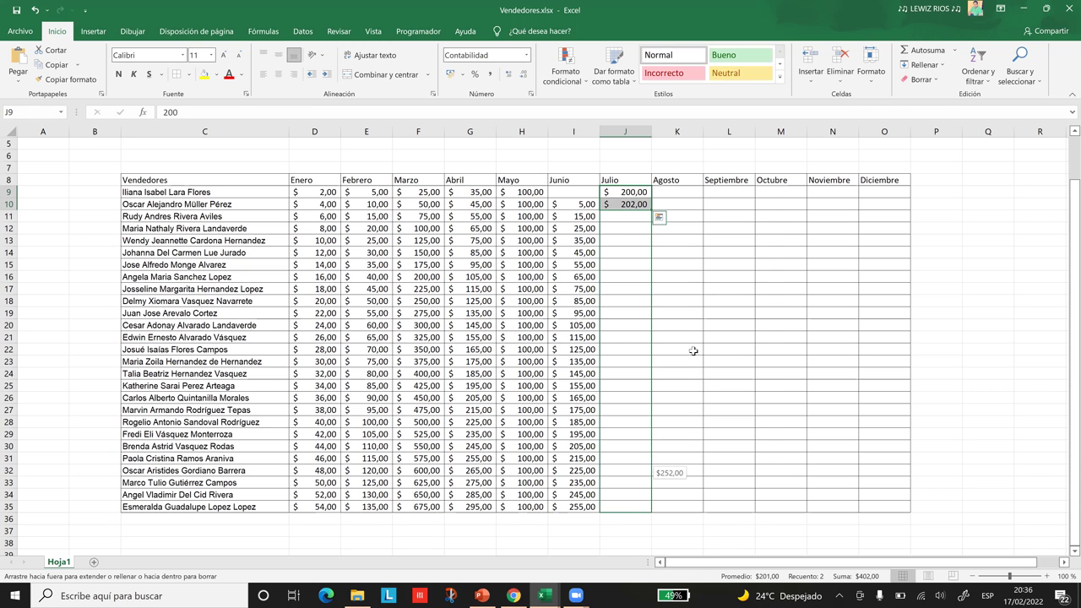
- Enter 1 and 2 in K9 and K10 under Agosto and fill the series down to K35
click(683, 190)
text(1)
key(Return)
text(2)
key(Return)
drag(684, 191, 675, 510)
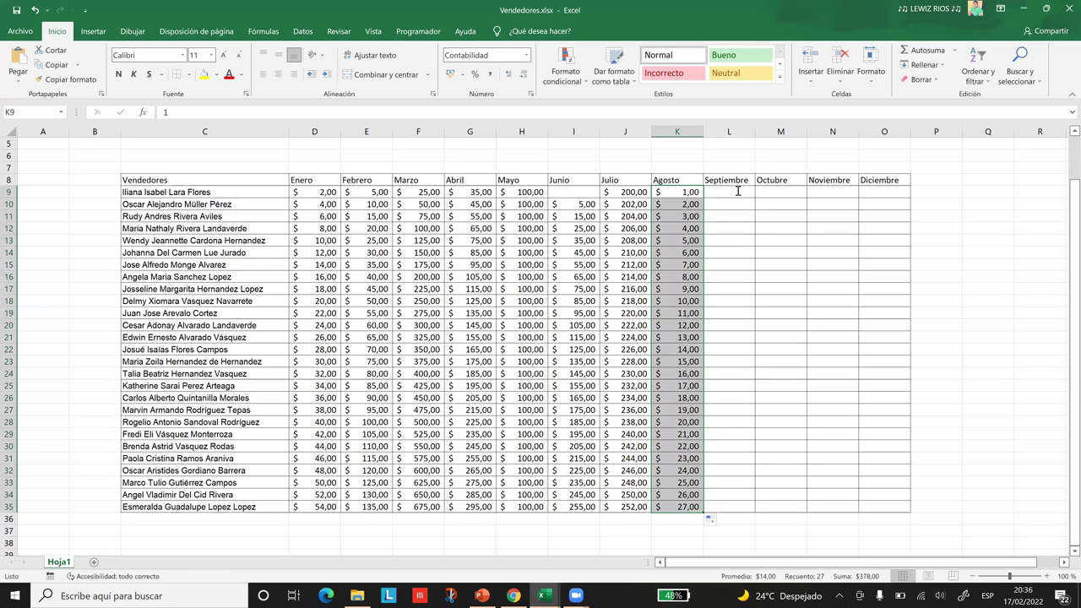
- Enter 100 and 175 in L9 and L10 under Septiembre and fill the series down to L35
click(737, 191)
text(100)
key(Return)
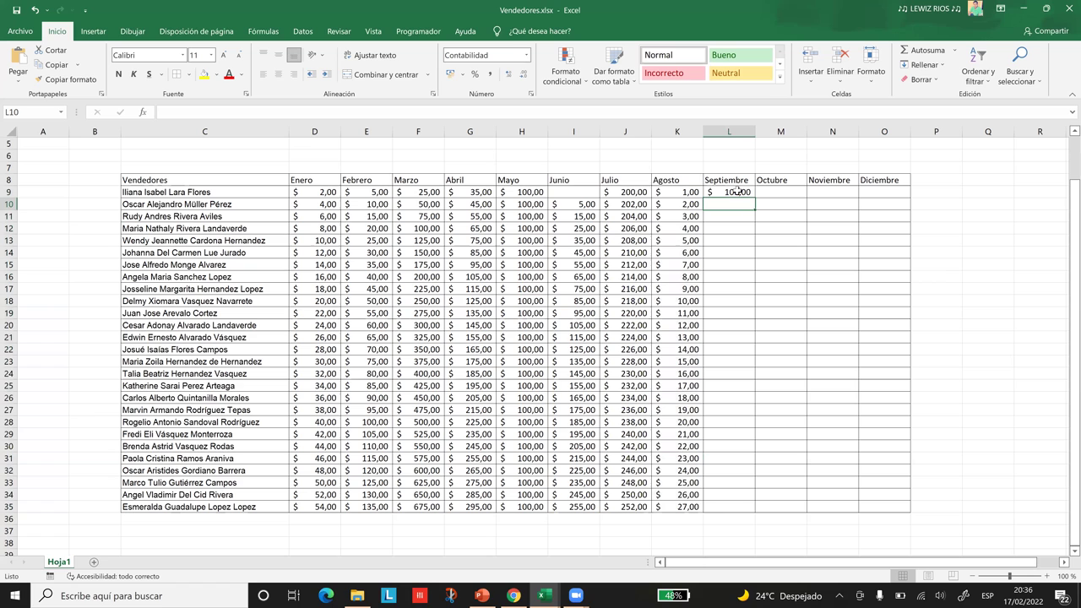
text(175)
key(Return)
drag(738, 191, 726, 479)
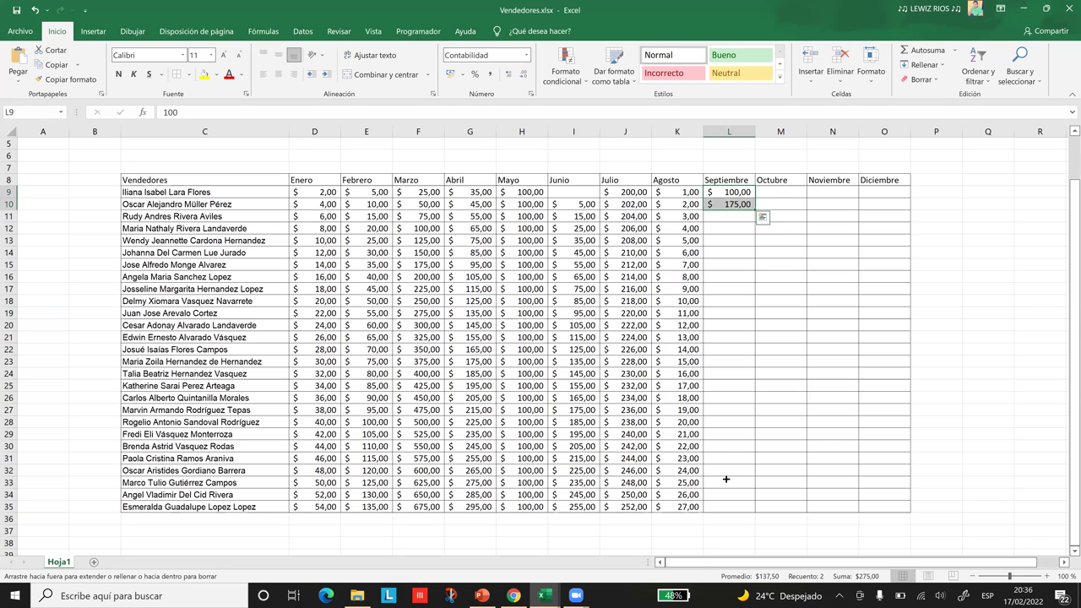
drag(733, 519, 734, 508)
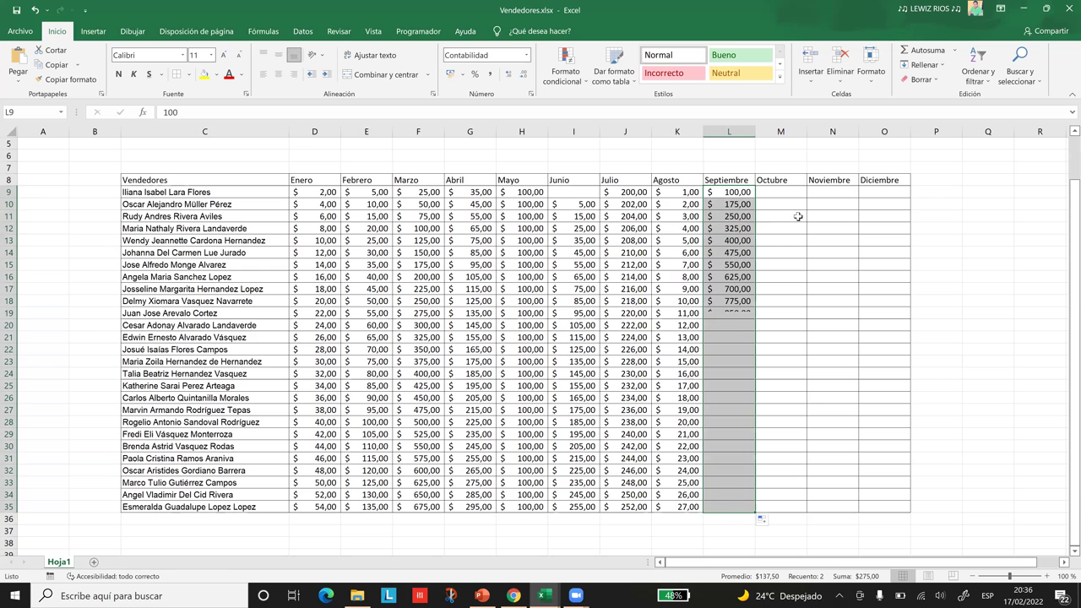
- Enter 20 in both M9 and M10 under Octubre and fill the amount down to M35
click(785, 191)
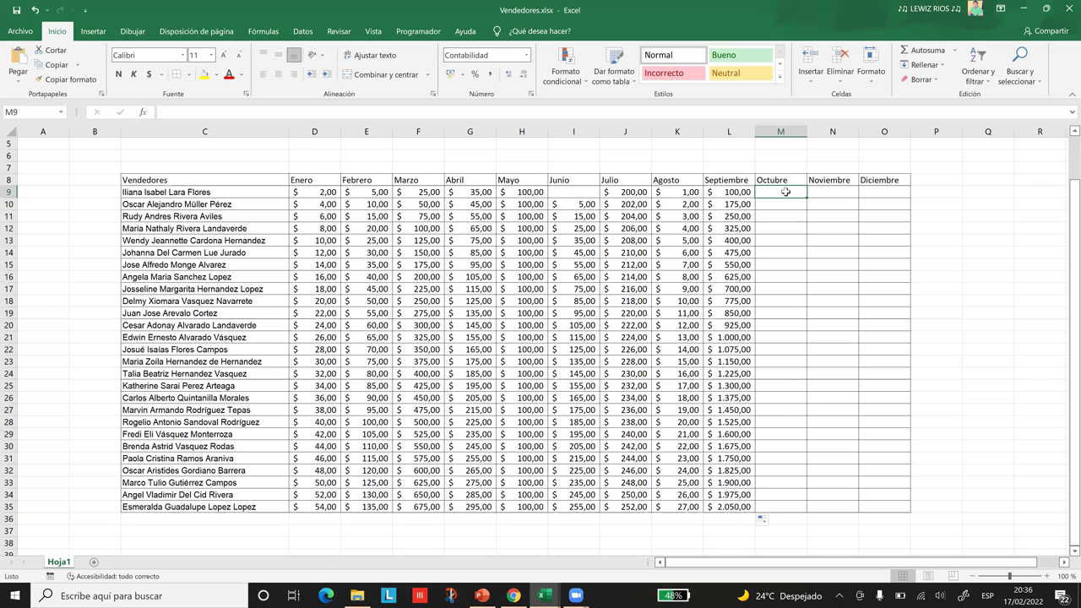
text(10)
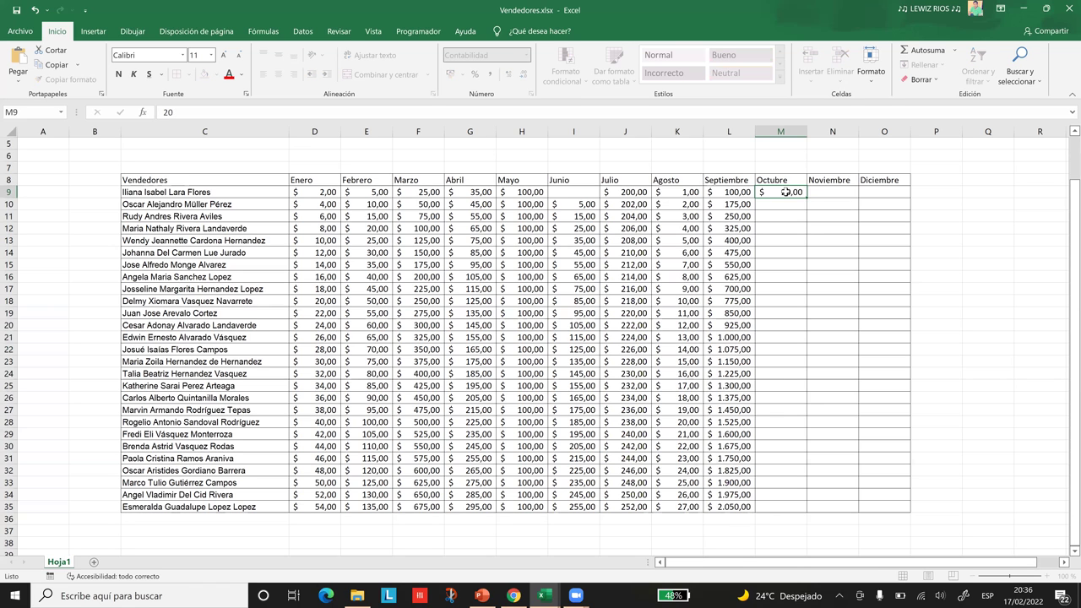
key(Return)
click(785, 191)
drag(806, 197, 784, 511)
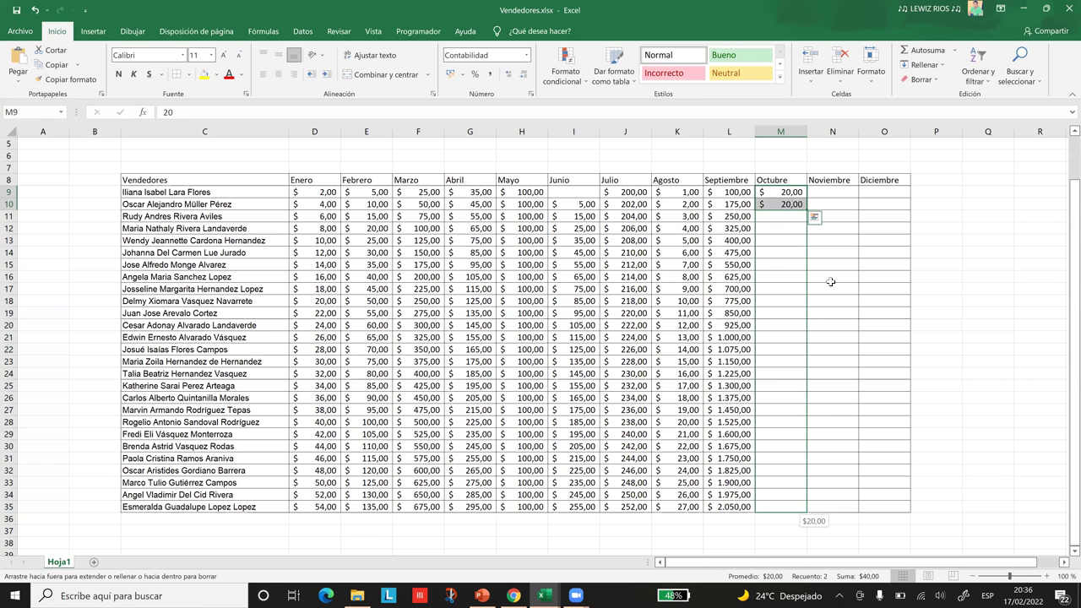
- Enter 30 and 60 in N9 and N10 under Noviembre and fill the series down to N35
click(831, 190)
text(3)
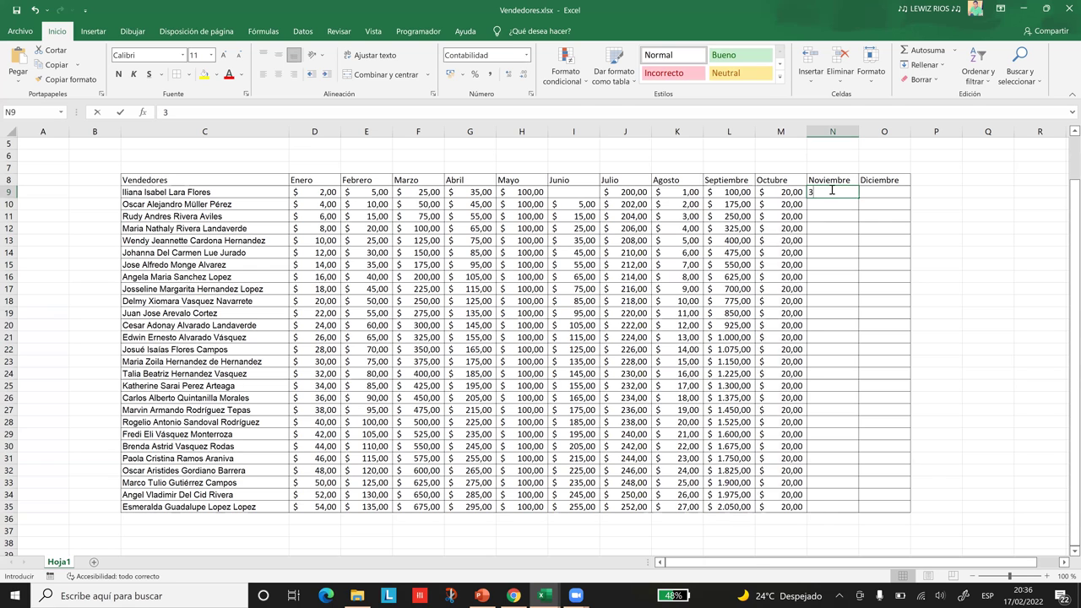
text(0)
key(Return)
text(60)
key(Return)
drag(832, 191, 832, 204)
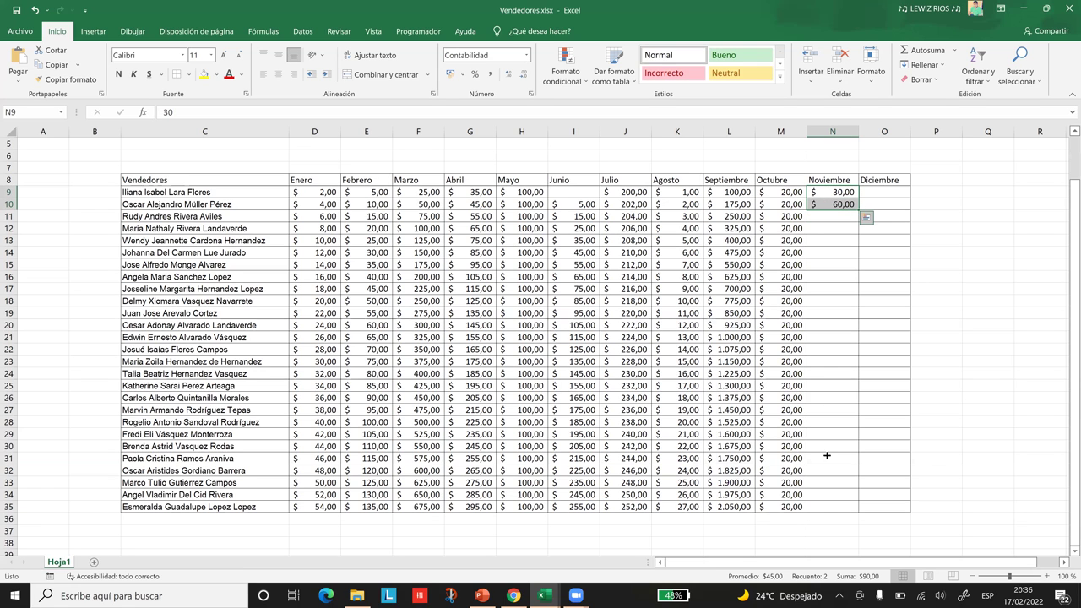
drag(823, 502, 823, 510)
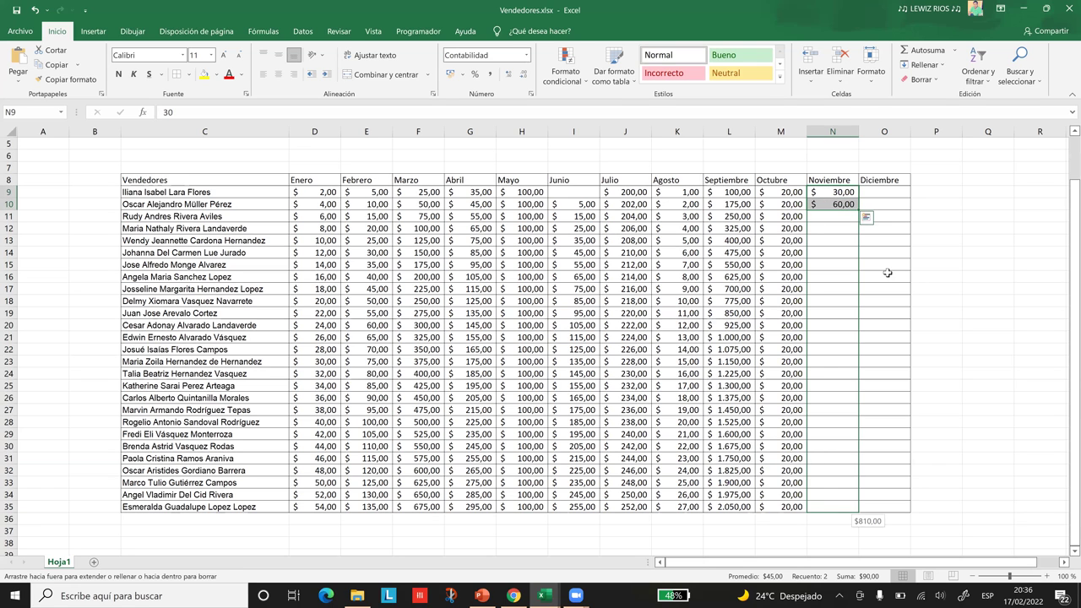
- Copy the Noviembre amounts in N9:N35 into the Diciembre column starting at O9
key(ctrl+c)
click(882, 191)
key(ctrl+v)
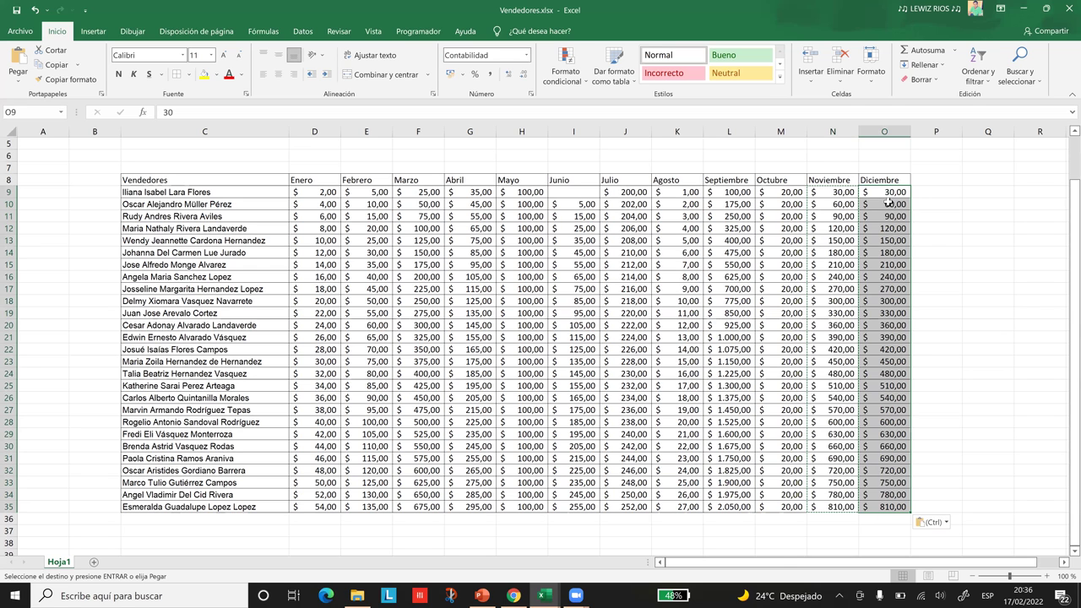
click(964, 312)
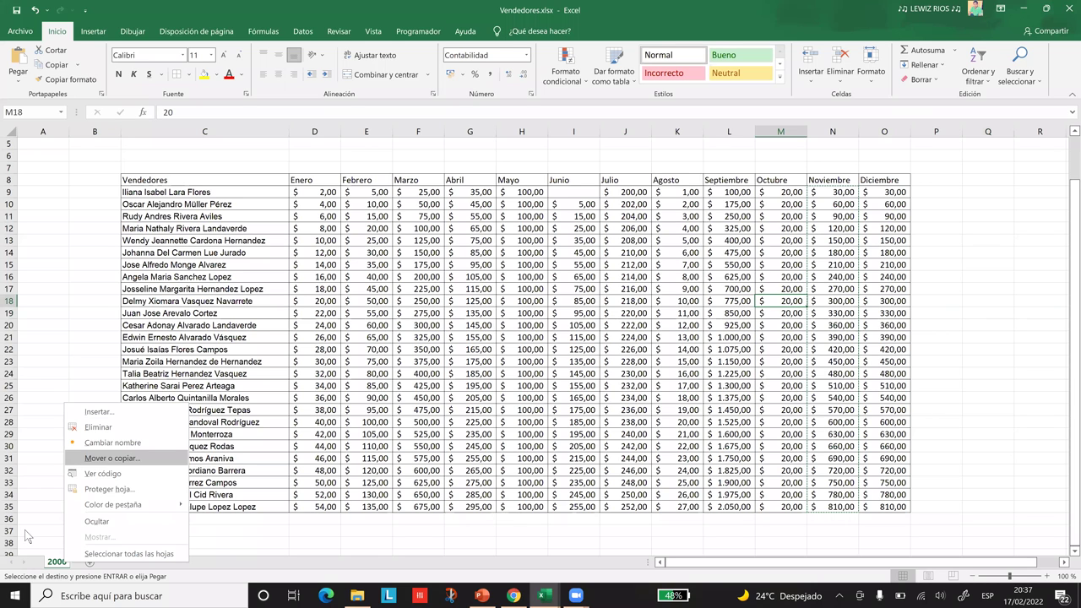
- Duplicate the sheet 2000 as 2001 and 2002 and arrange the three sheets in year order
key(Return)
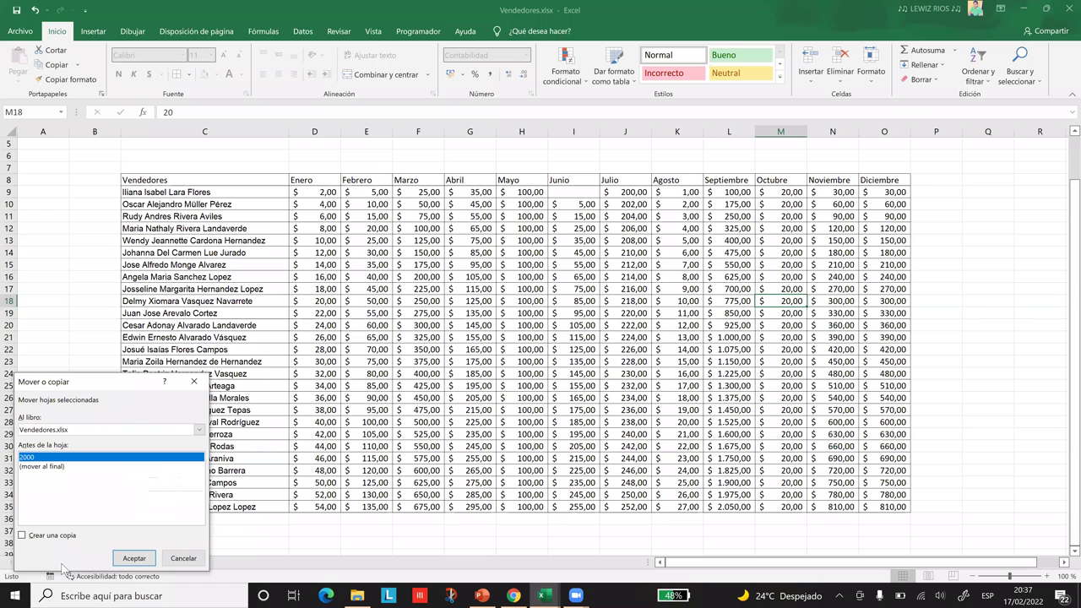
key(Return)
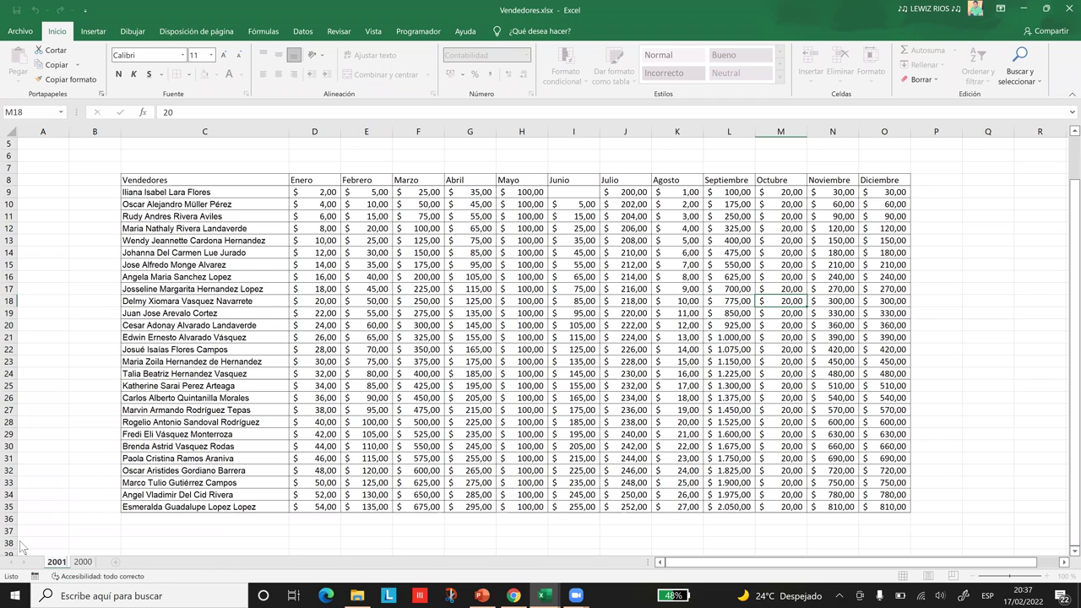
key(alt+h)
key(o)
key(m)
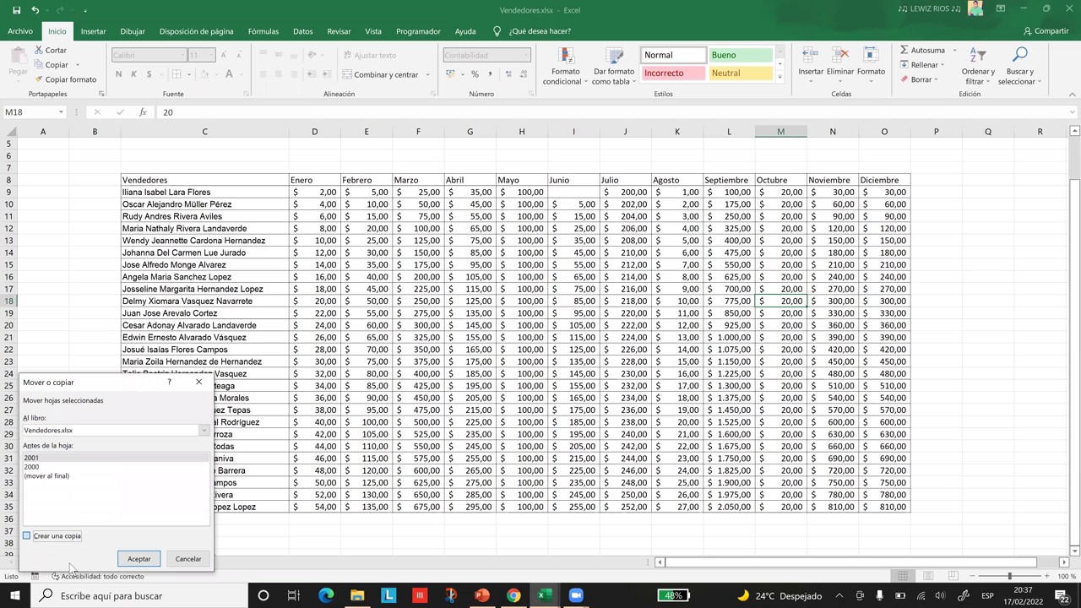
click(127, 561)
mouse_move(82, 564)
mouse_down()
mouse_move(56, 569)
mouse_move(133, 568)
mouse_move(82, 418)
mouse_move(65, 567)
mouse_move(95, 566)
mouse_move(65, 568)
mouse_move(156, 478)
mouse_move(199, 309)
mouse_up()
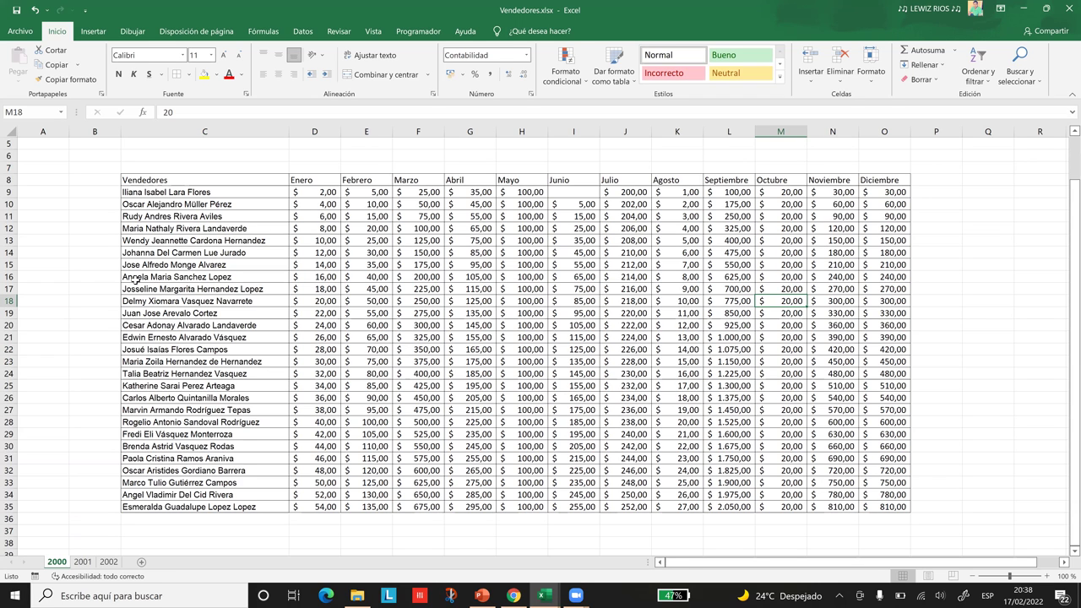
- Delete the seller rows from row 15 down on sheet 2000
drag(134, 280, 314, 289)
drag(906, 482, 944, 538)
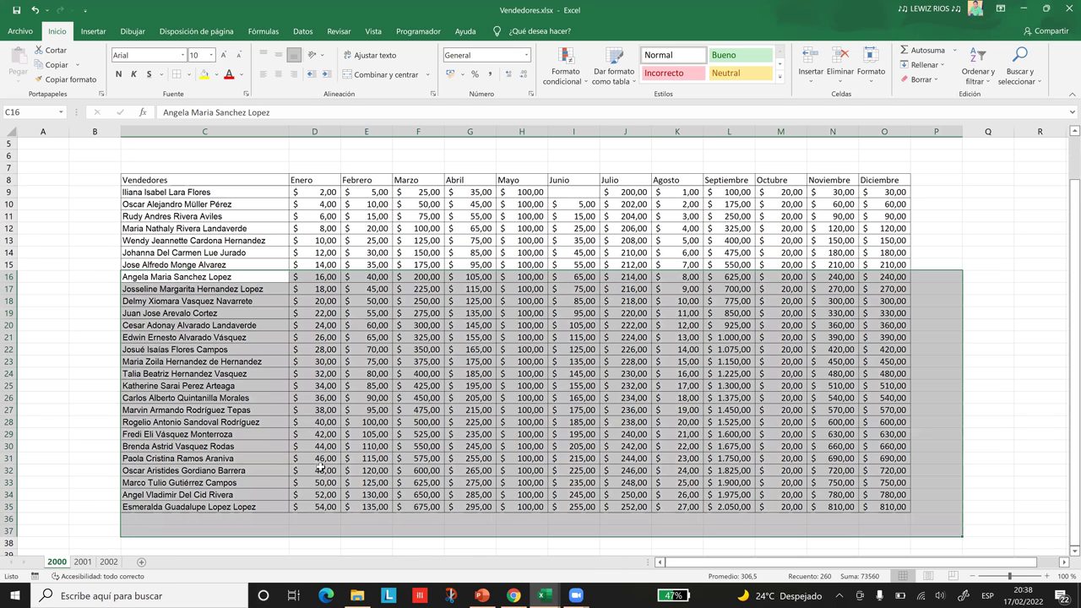
right_click(8, 353)
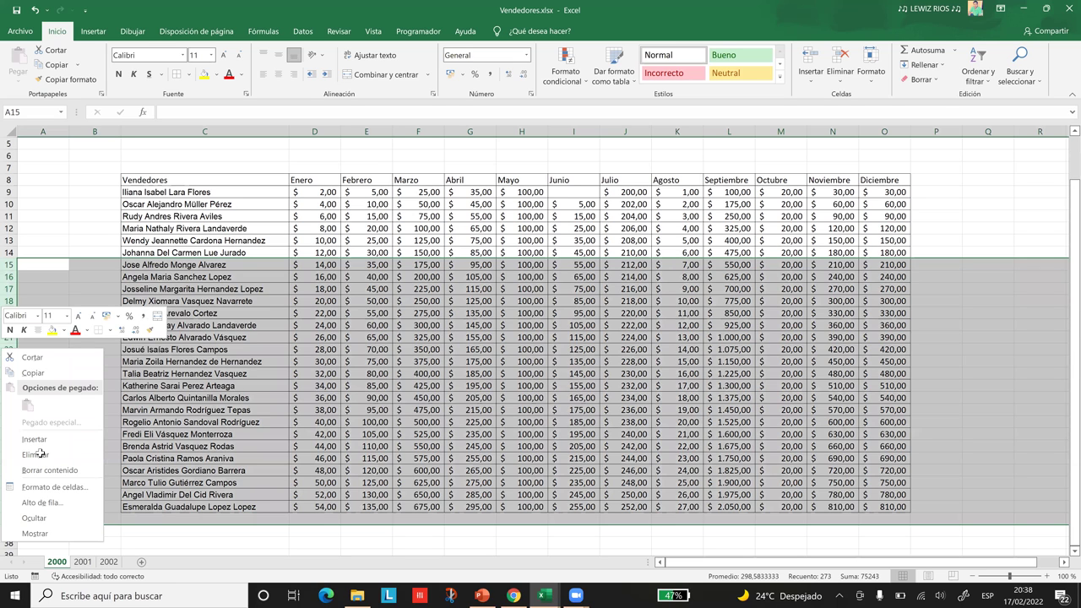
key(Delete)
click(166, 393)
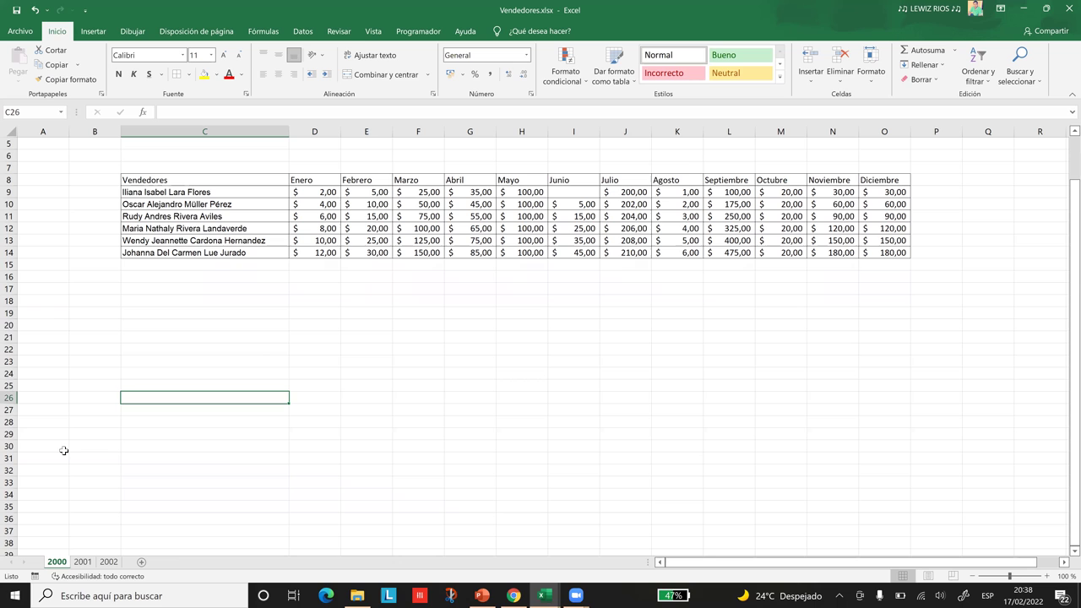
ctrl+scroll(104, 553, down, 3)
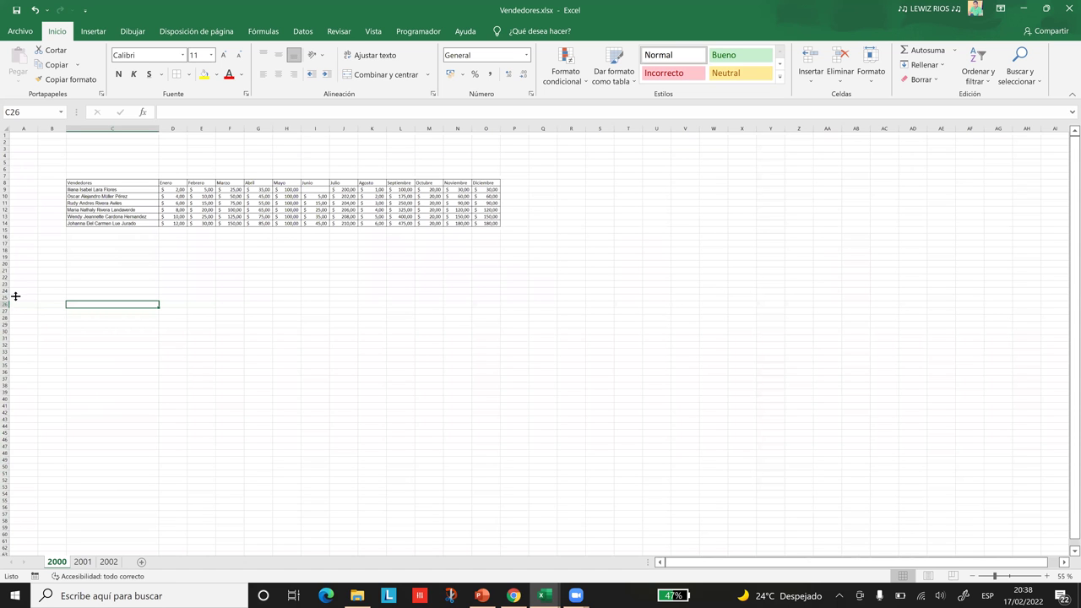
- Delete rows 26 to 35 on sheet 2001
key(ctrl+Page_Down)
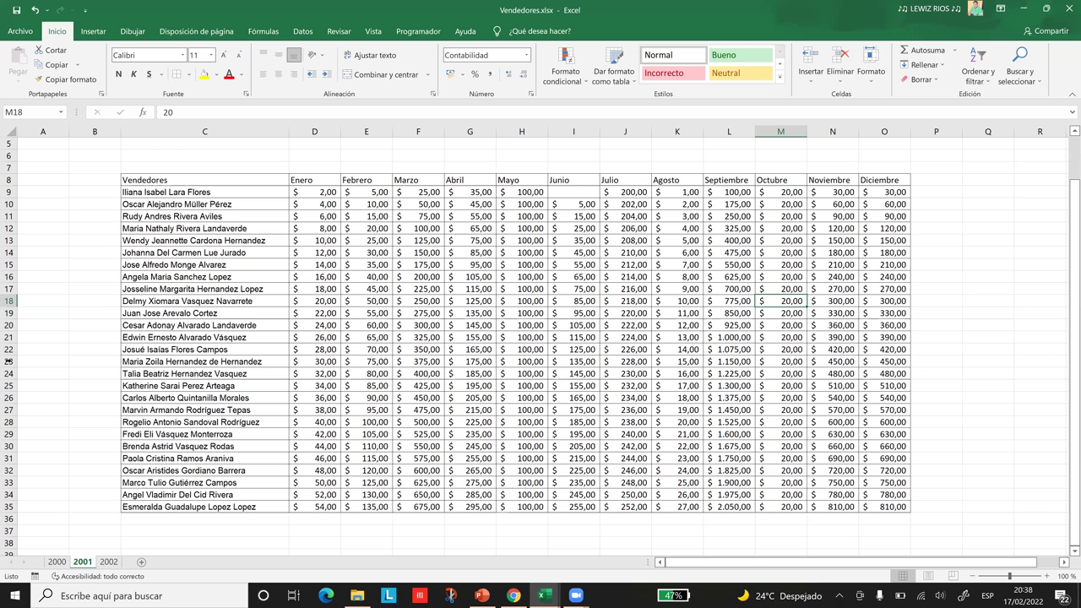
drag(8, 397, 9, 458)
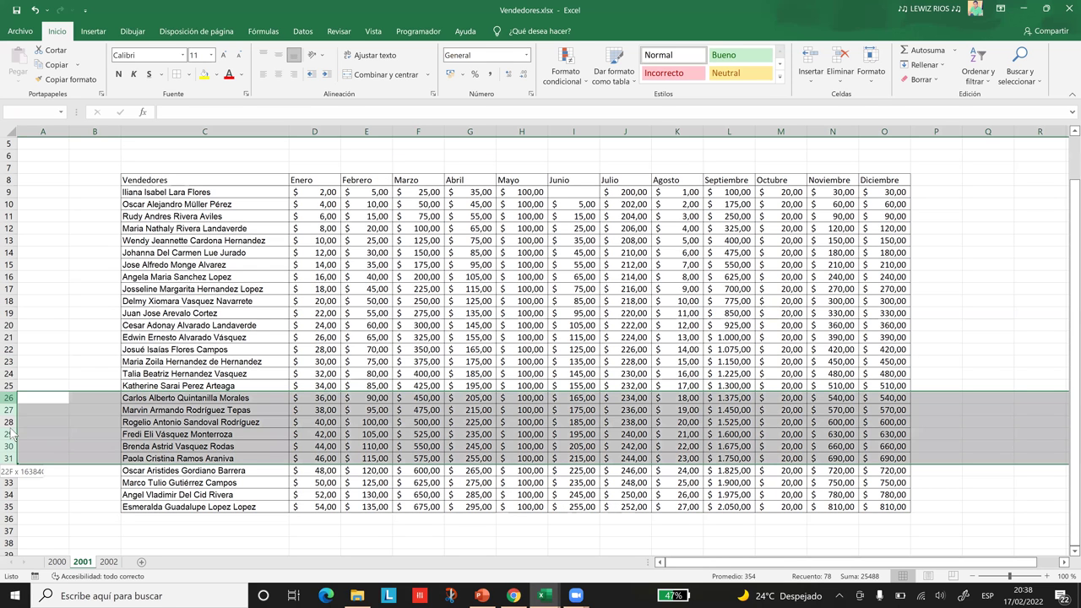
drag(62, 347, 55, 340)
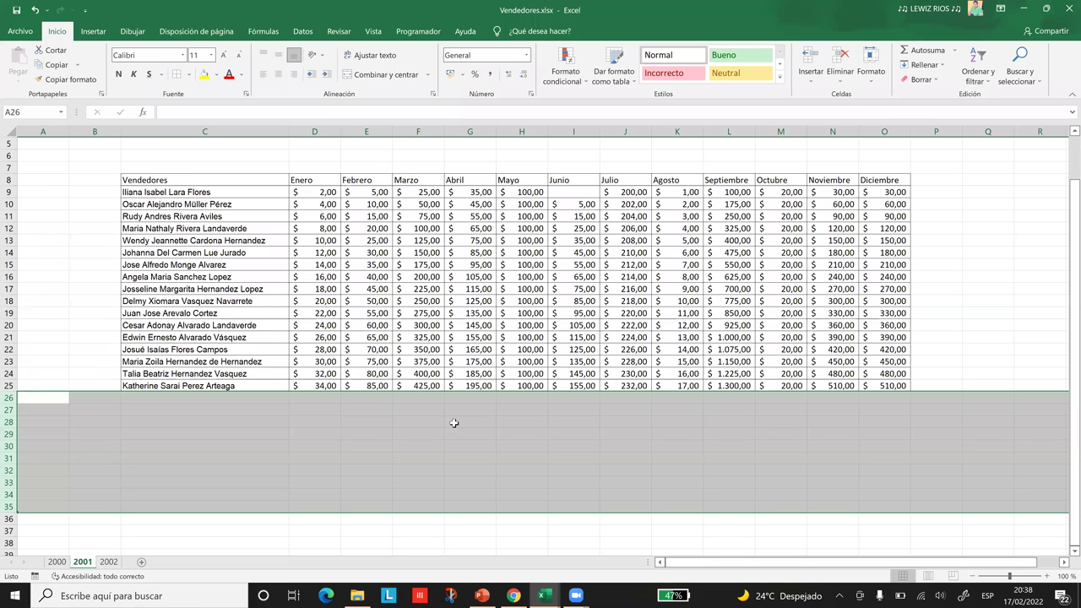
click(233, 454)
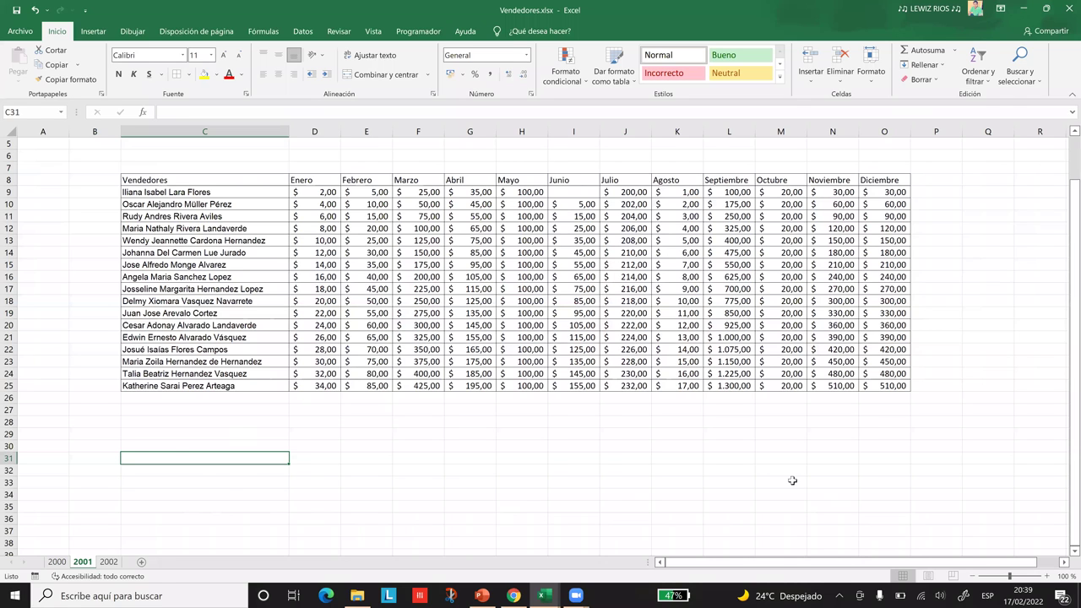
- Start a Suma consolidation at D8 on Sumas de Ventas and add the range C8:O14 of sheet 2000 as a reference
key(ctrl+Page_Down)
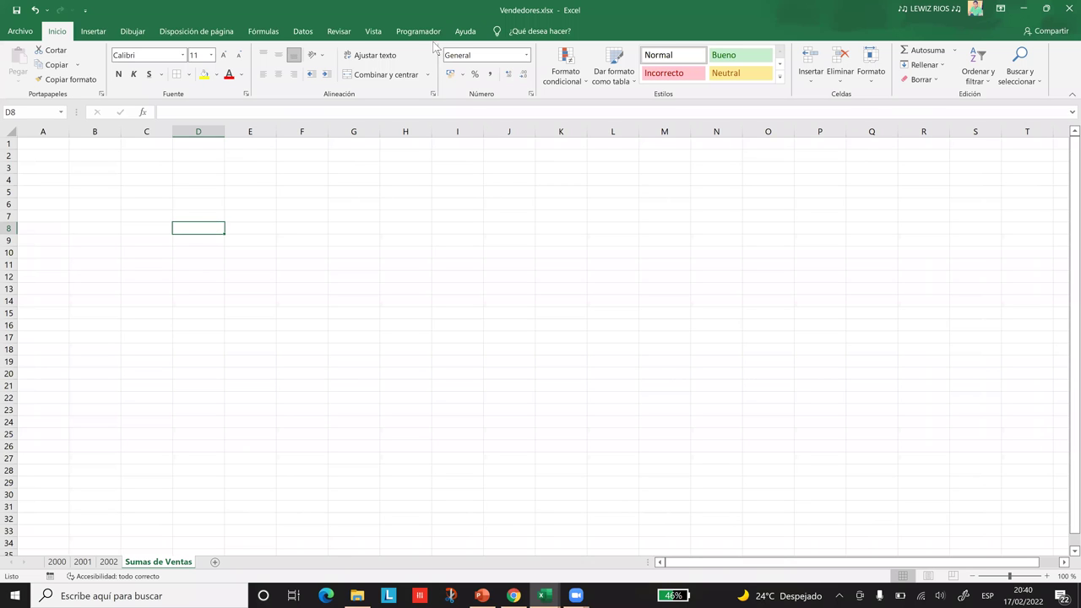
click(306, 38)
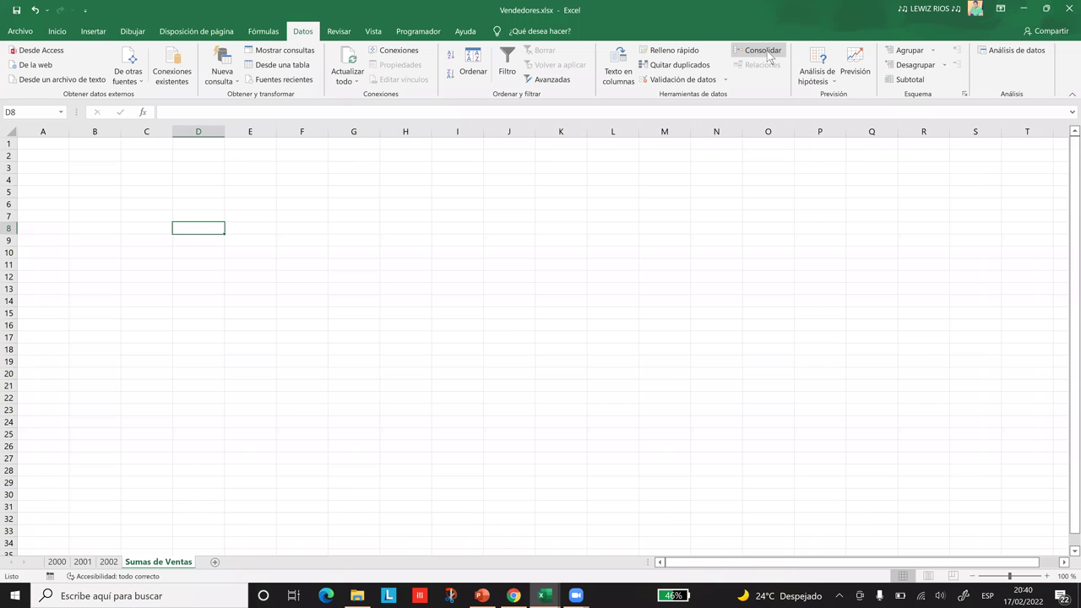
click(765, 53)
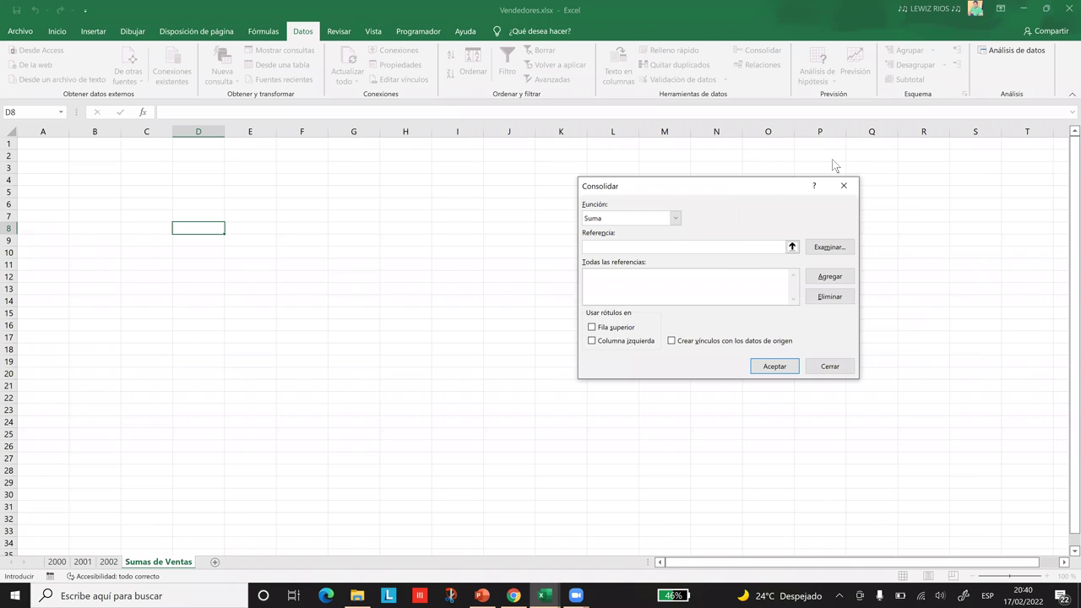
drag(735, 192, 833, 165)
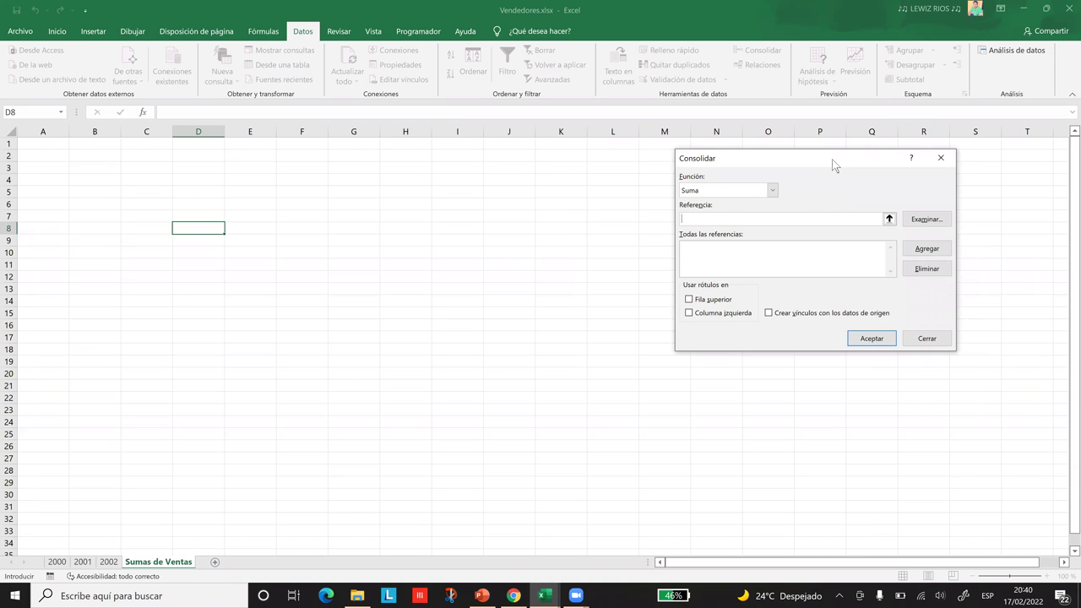
click(56, 562)
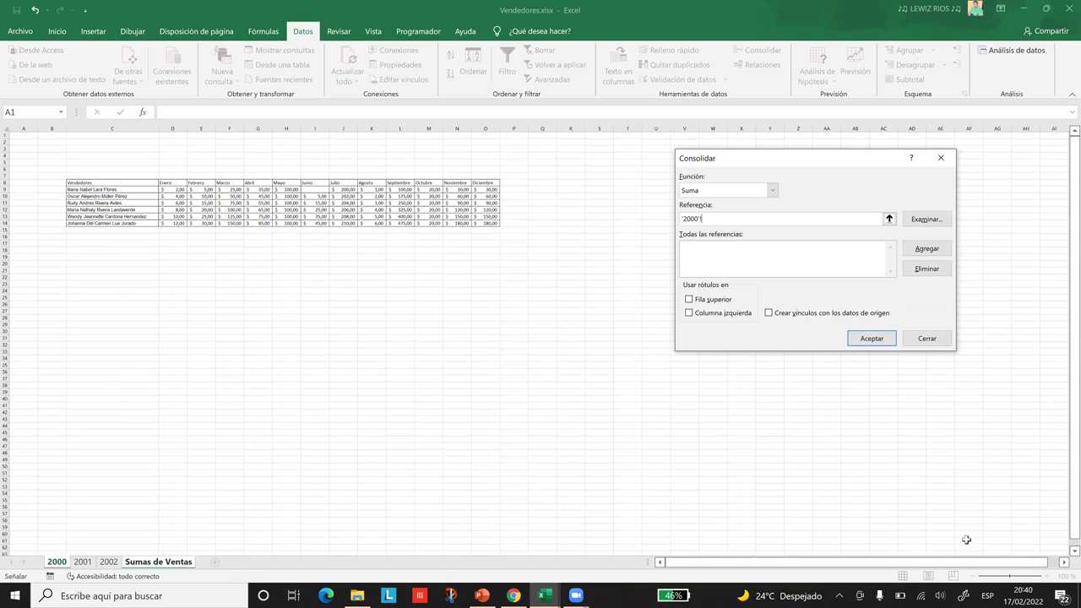
click(76, 183)
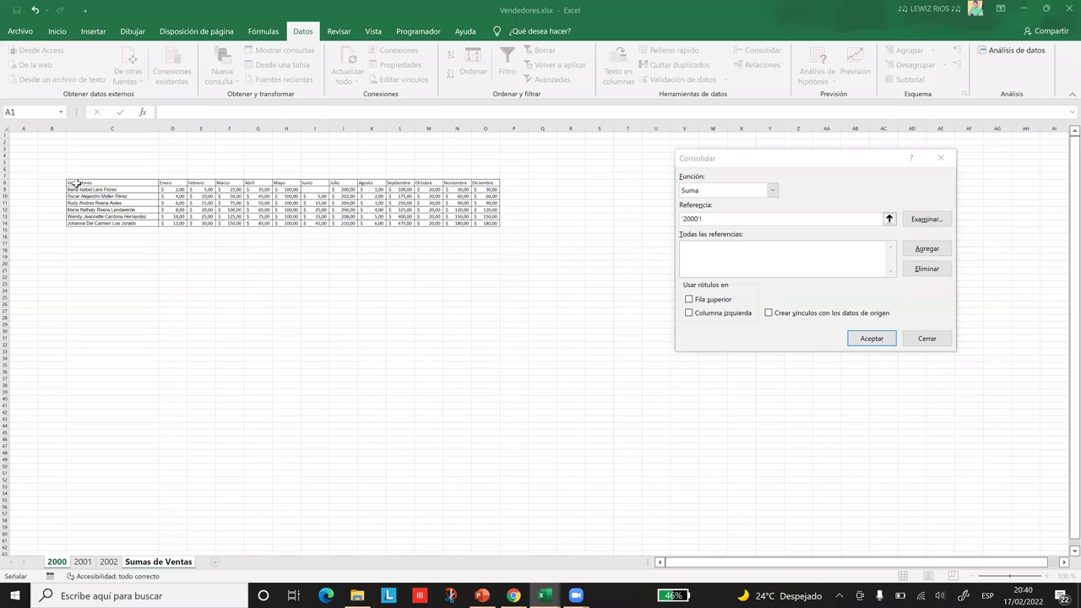
click(124, 186)
key(ctrl+shift+Right)
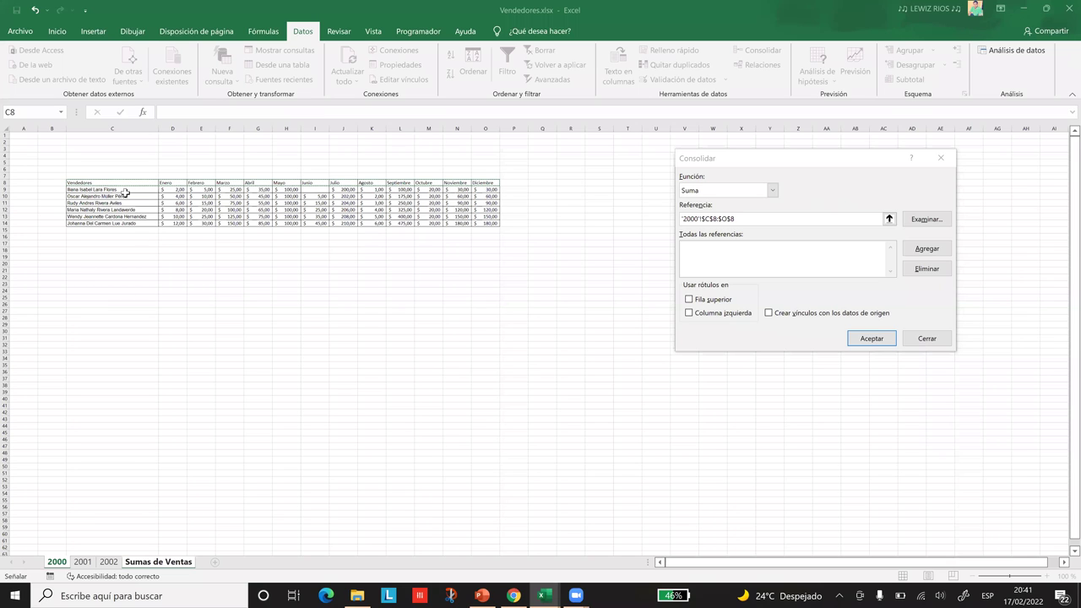
key(ctrl+shift+Down)
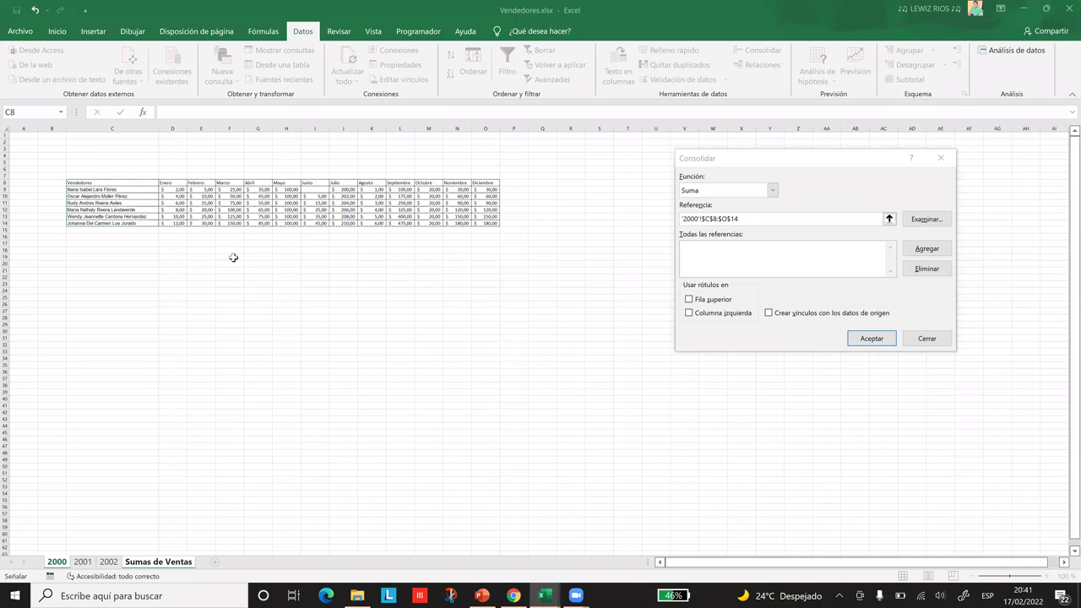
click(928, 249)
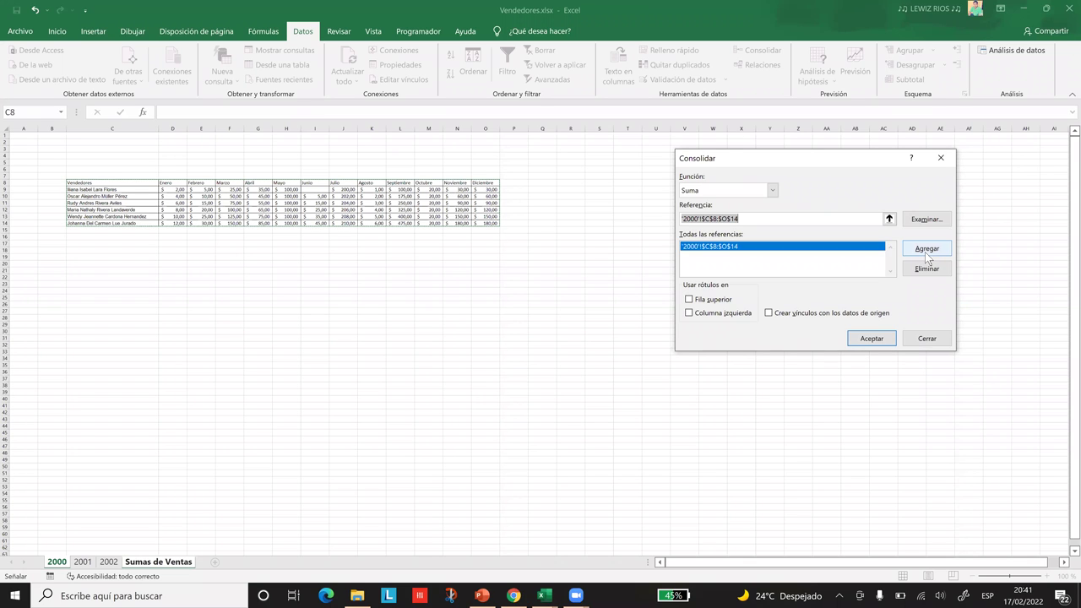
key(Delete)
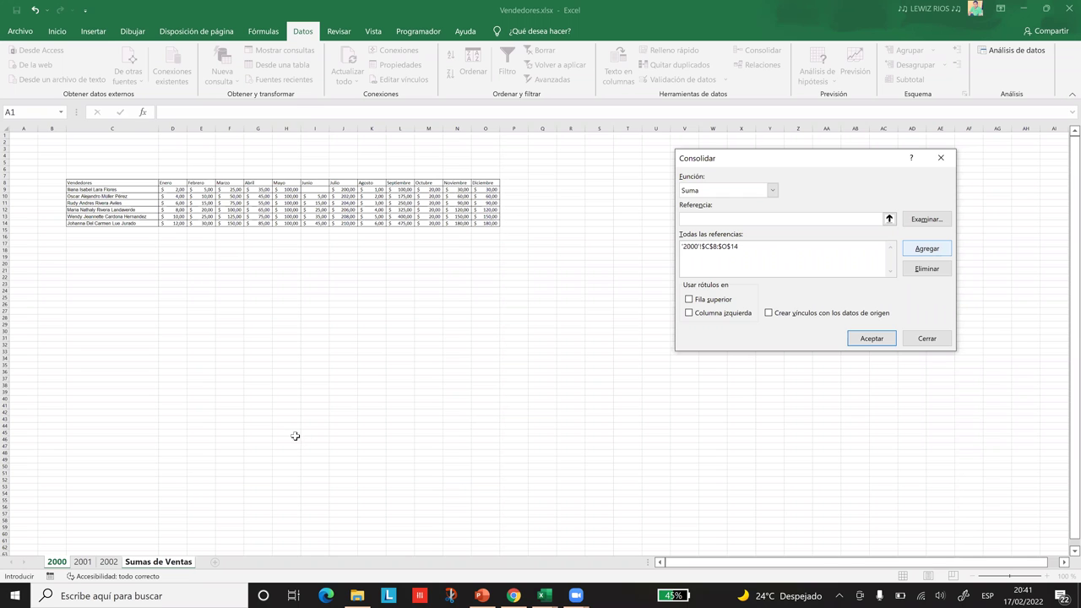
- Add C8:O25 of sheet 2001 and C8:O35 of sheet 2002 to the consolidation references
click(81, 564)
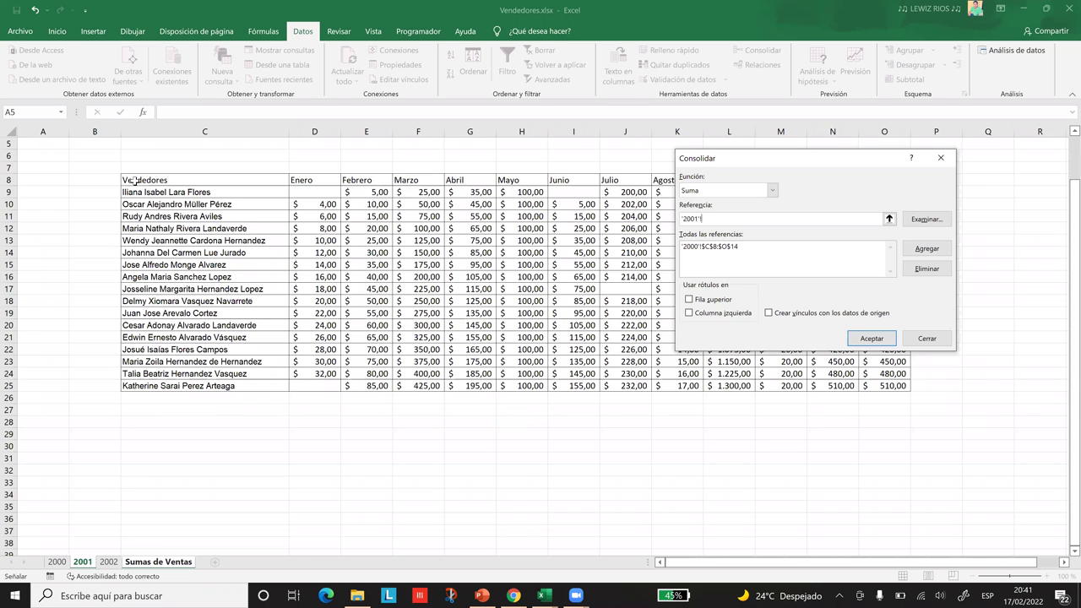
click(136, 180)
key(ctrl+shift+End)
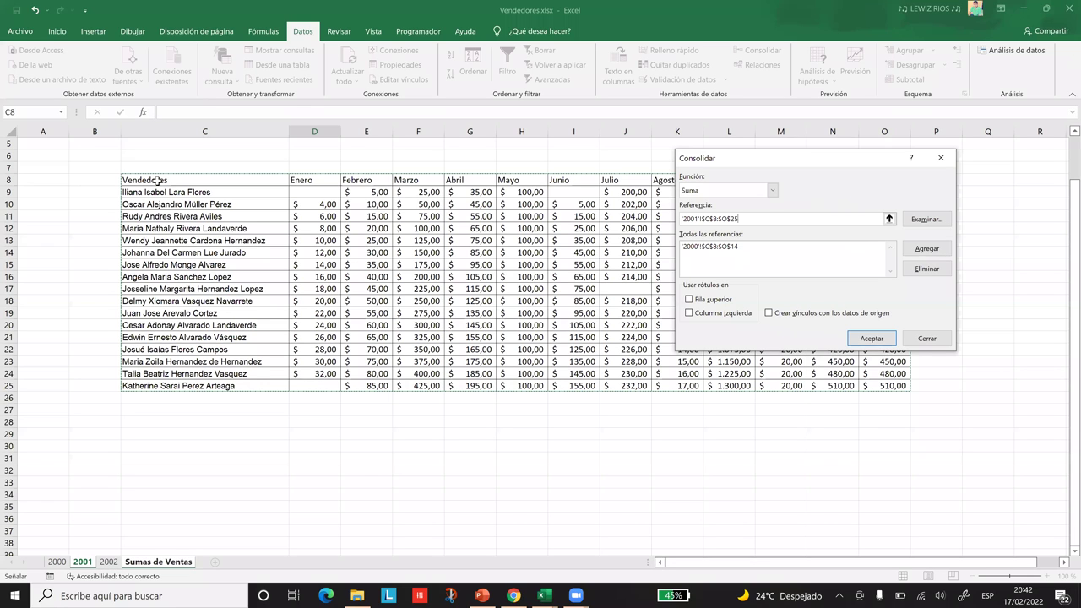
click(927, 248)
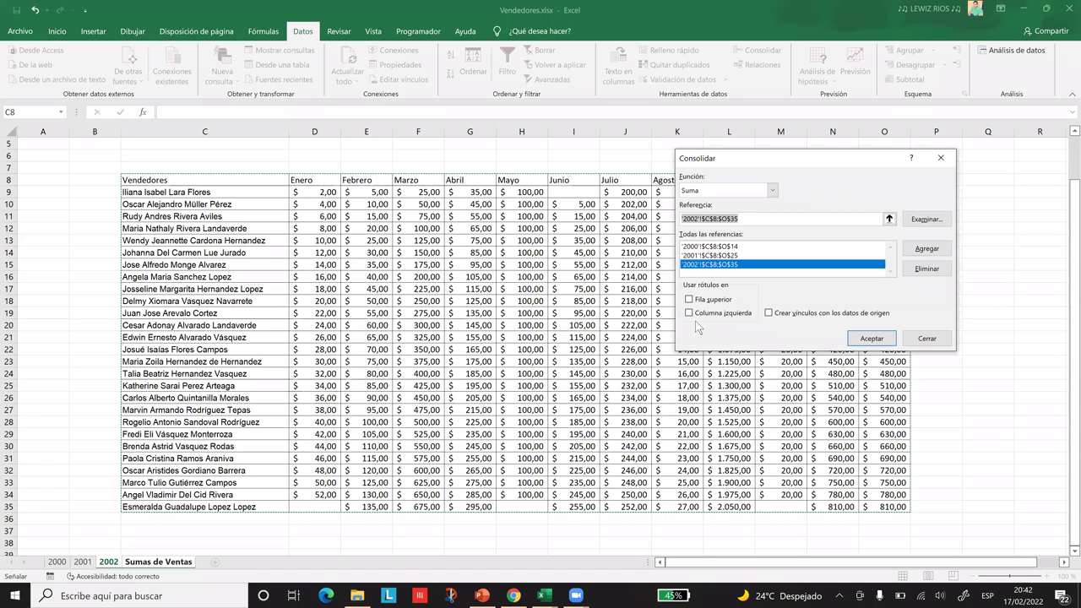
- Use the top row and left column as labels and run the consolidation on Sumas de Ventas
key(alt+s)
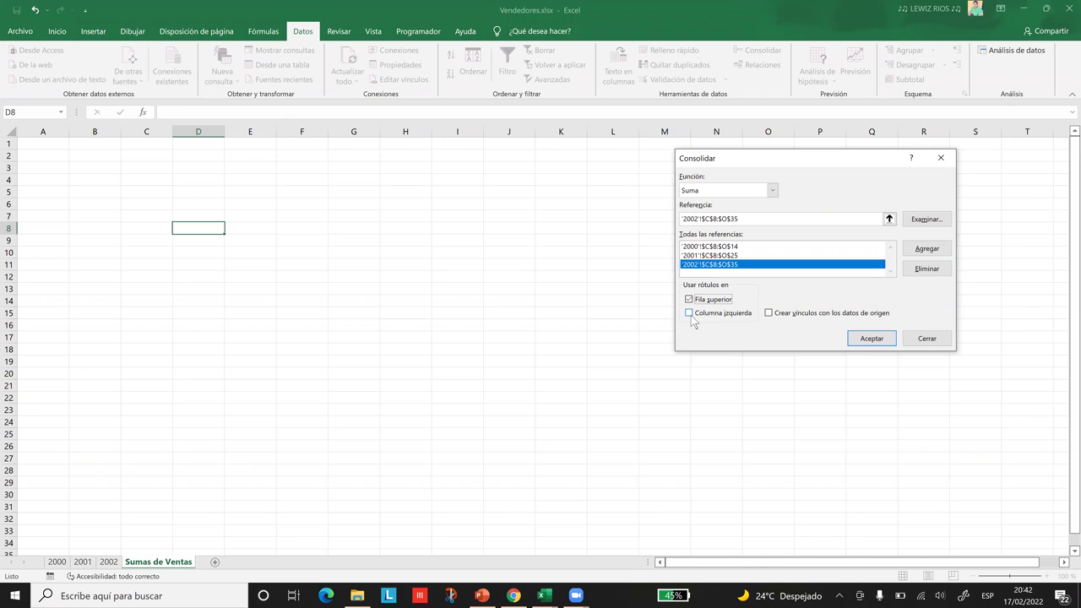
click(689, 313)
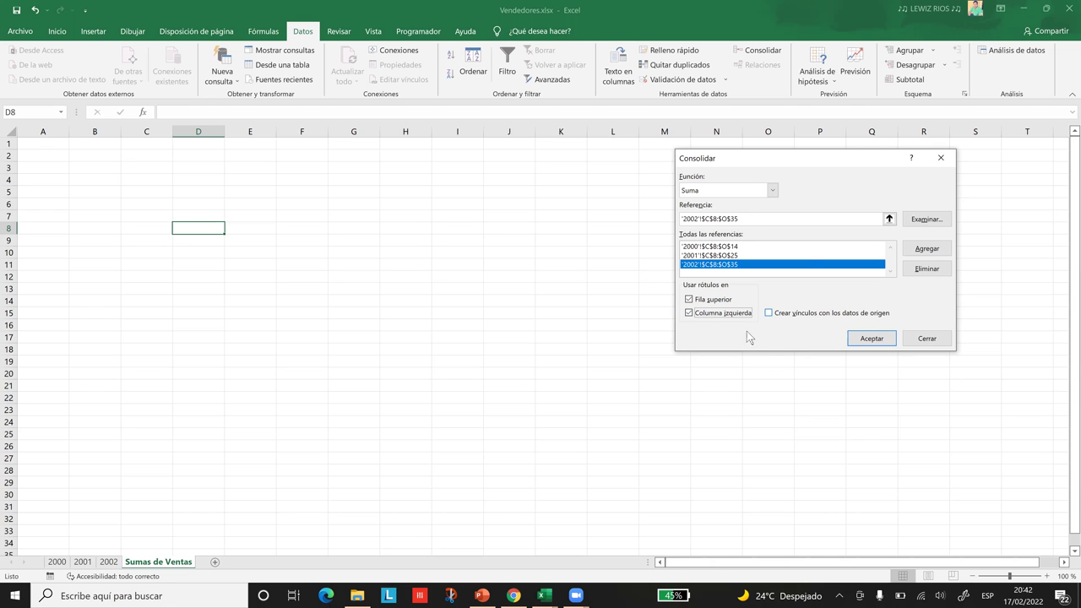
click(749, 217)
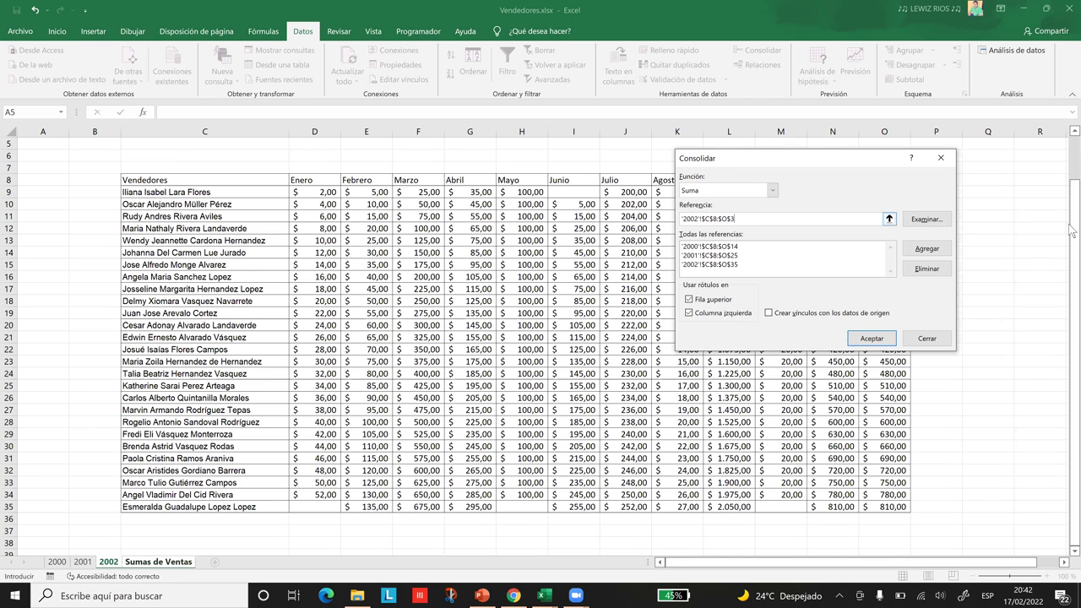
key(Return)
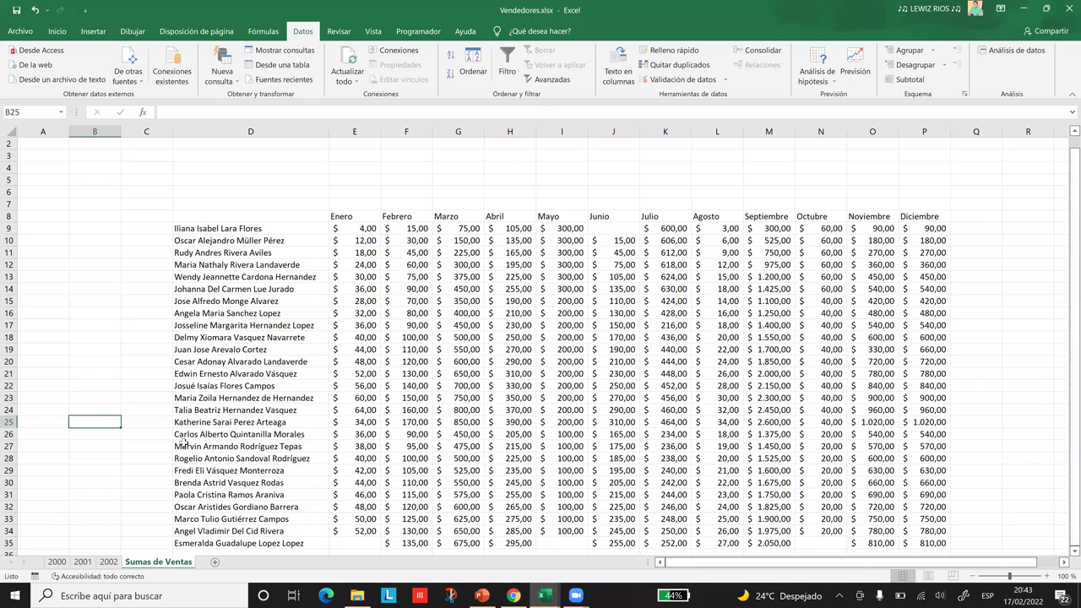
- Examine the consolidated monthly sums on Sumas de Ventas down to the last seller in row 35
scroll(1072, 411, down, 2)
key(Right)
key(Right)
key(Down)
key(Down)
key(Down)
key(Down)
key(Down)
key(Down)
key(Down)
key(Down)
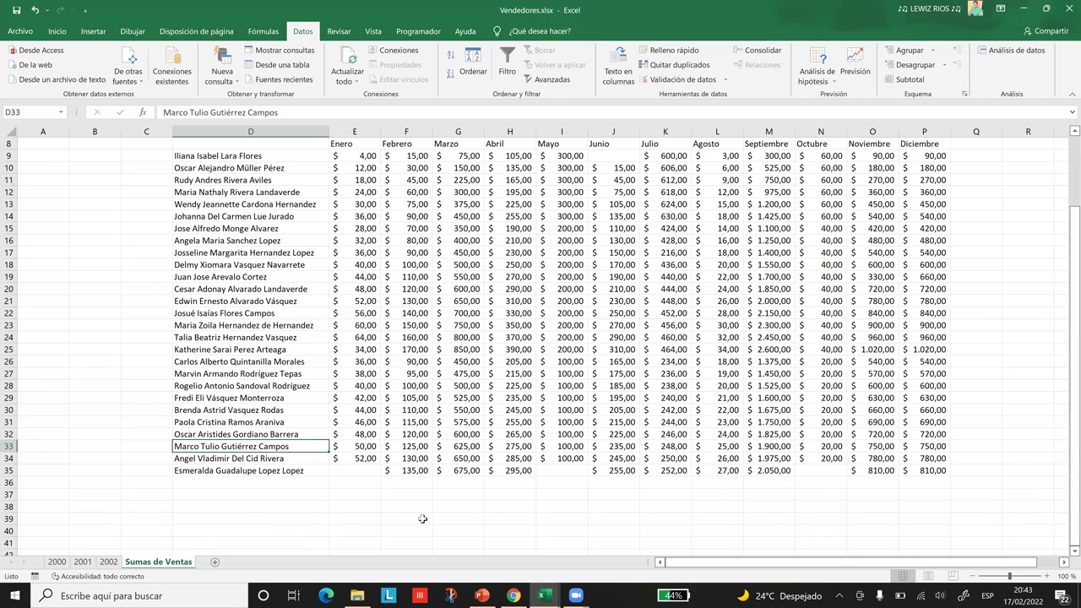
scroll(353, 521, up, 1)
click(353, 519)
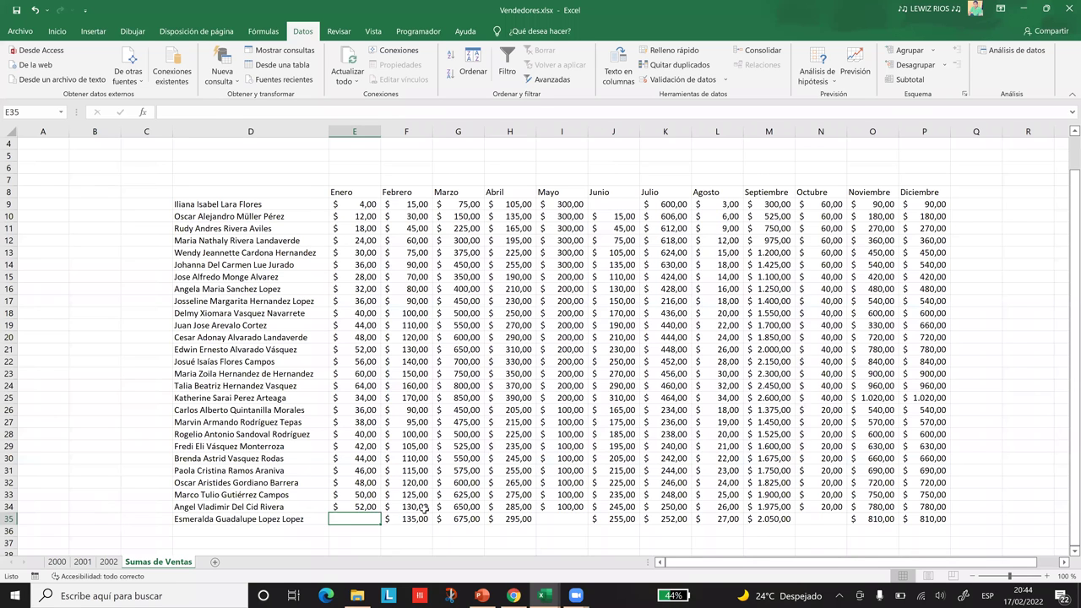
- Compare the yearly source sheets with the consolidated sums and select the whole table on Sumas de Ventas
key(ctrl+Page_Up)
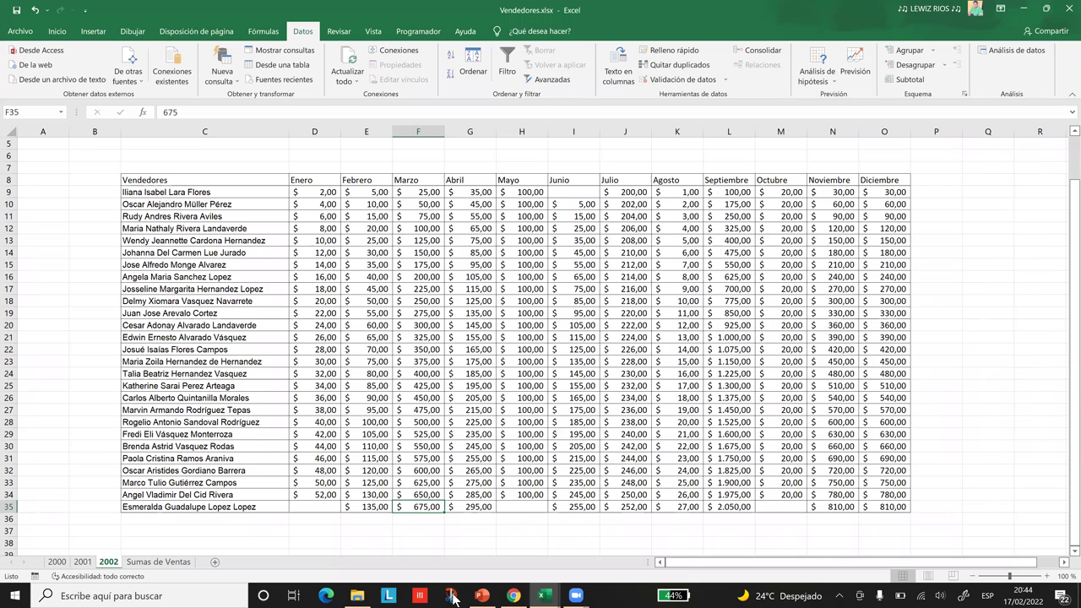
click(57, 563)
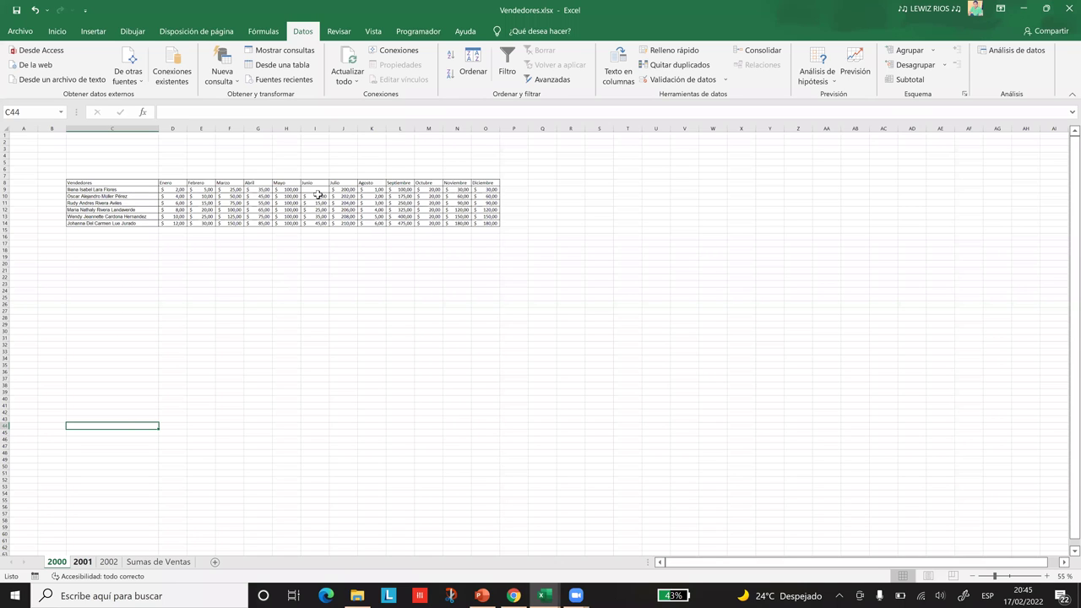
key(ctrl+Page_Down)
key(ctrl+Page_Down)
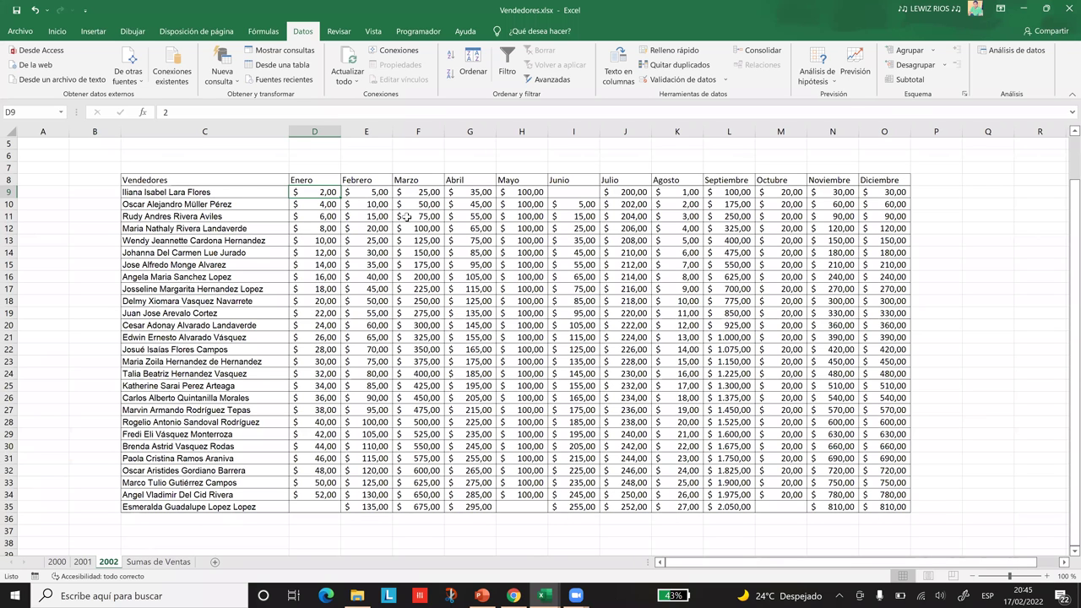
key(ctrl+Page_Down)
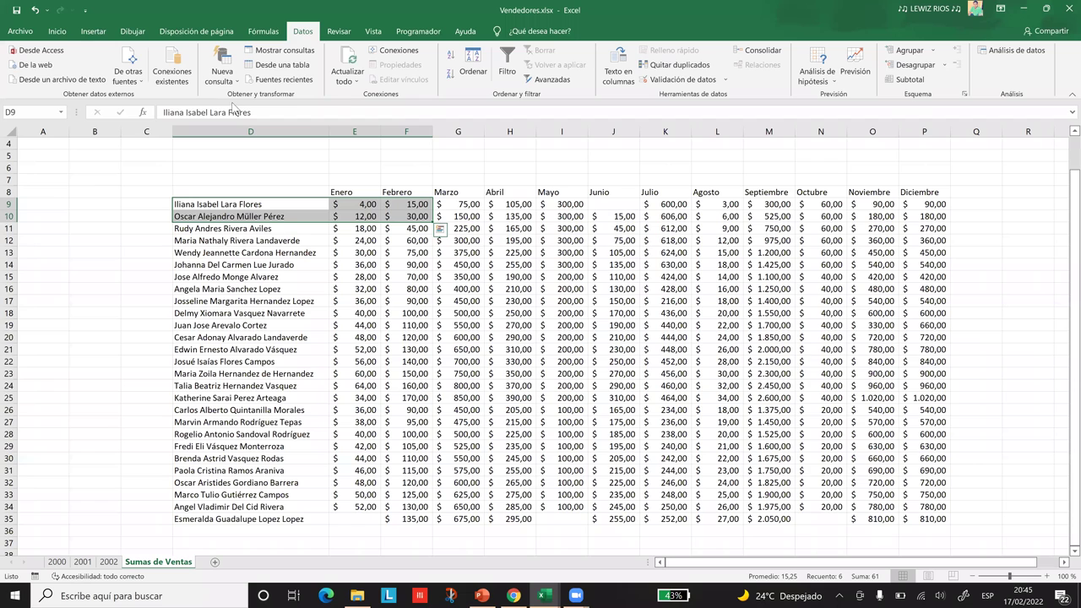
key(ctrl+a)
scroll(173, 74, up, 5)
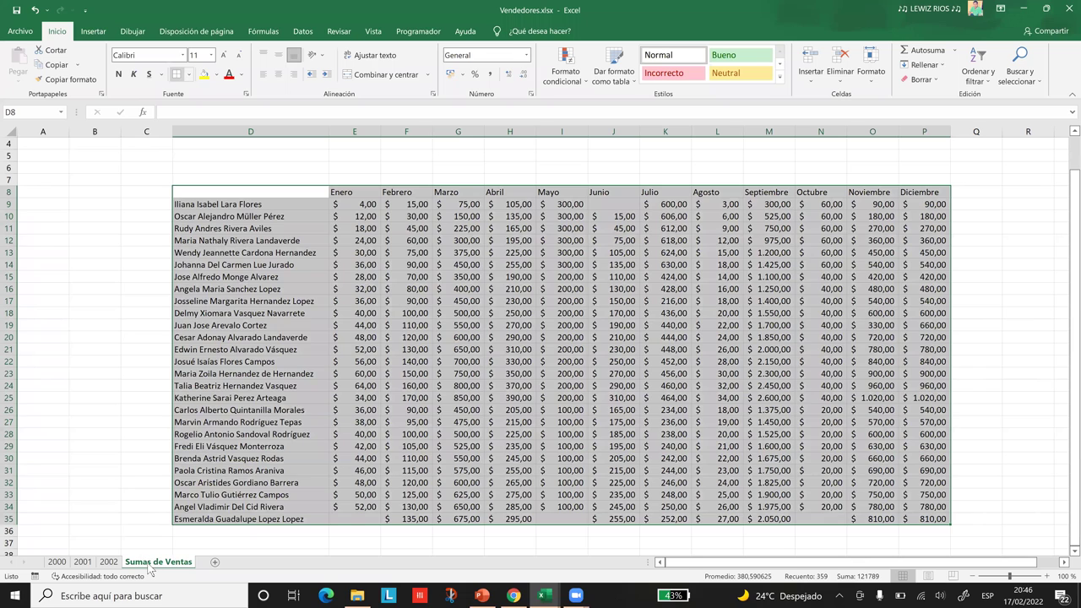
- Add a new sheet after Sumas de Ventas and name it Ventas Altas
click(216, 561)
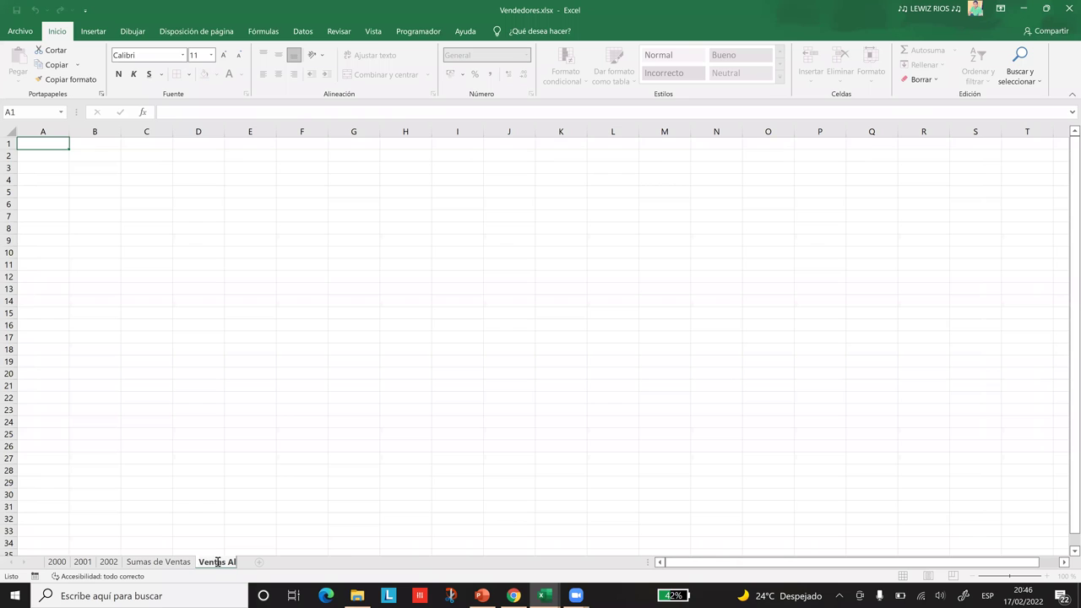
key(BackSpace)
text(Ltas)
key(Return)
text(ltas)
click(374, 357)
click(272, 545)
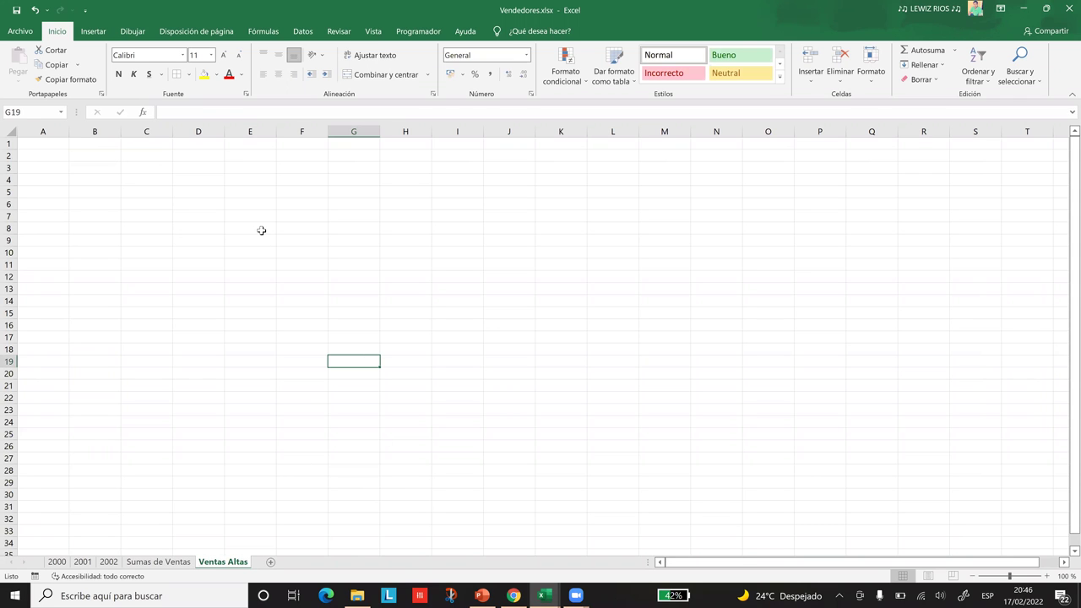
- Start a consolidation at D7 on Ventas Altas with Máx. as its function
click(200, 213)
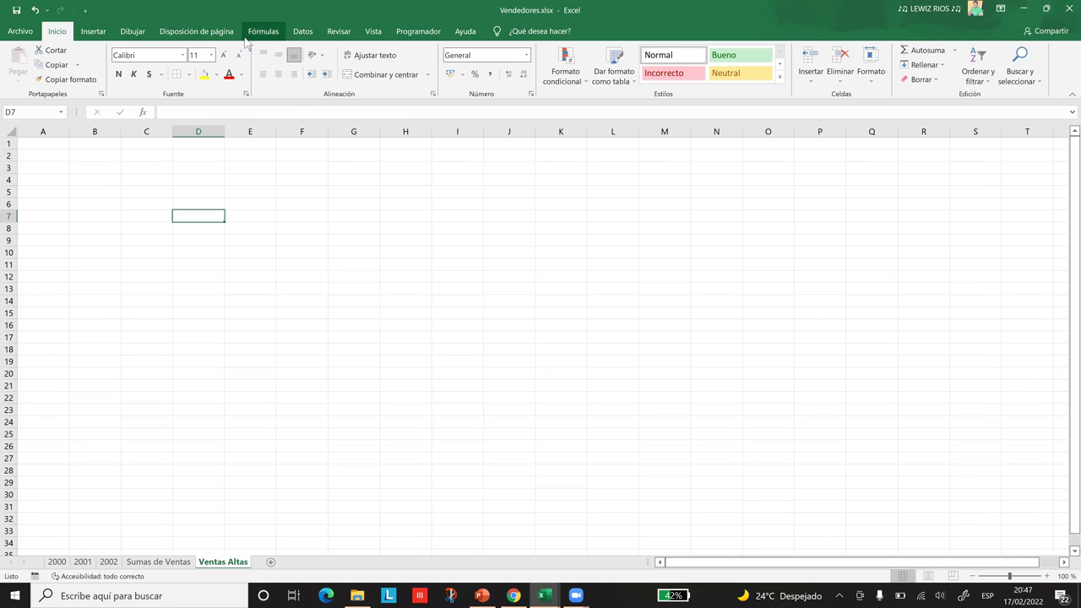
click(301, 32)
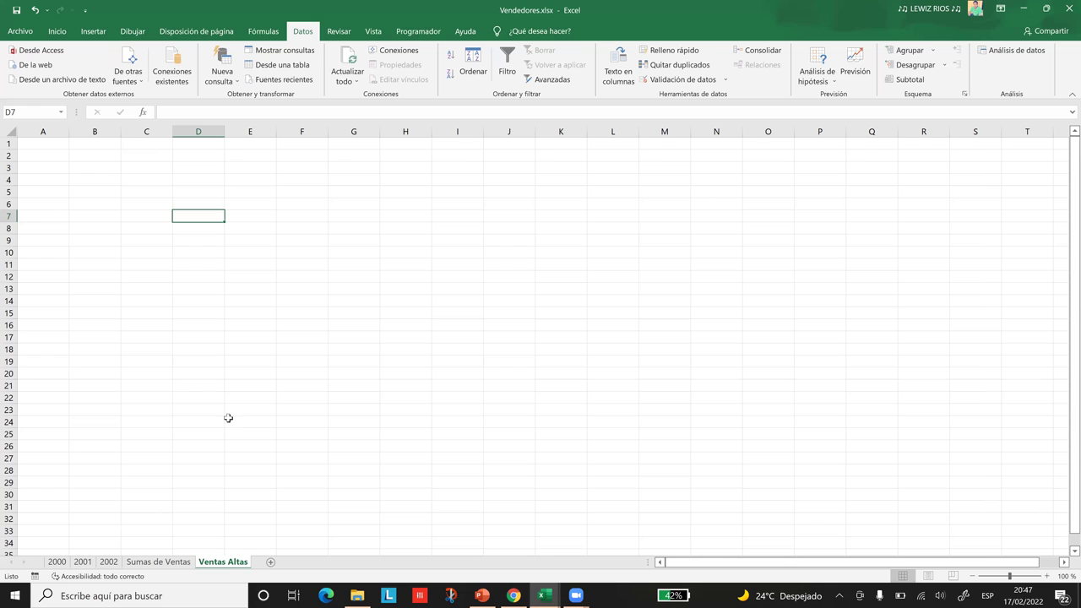
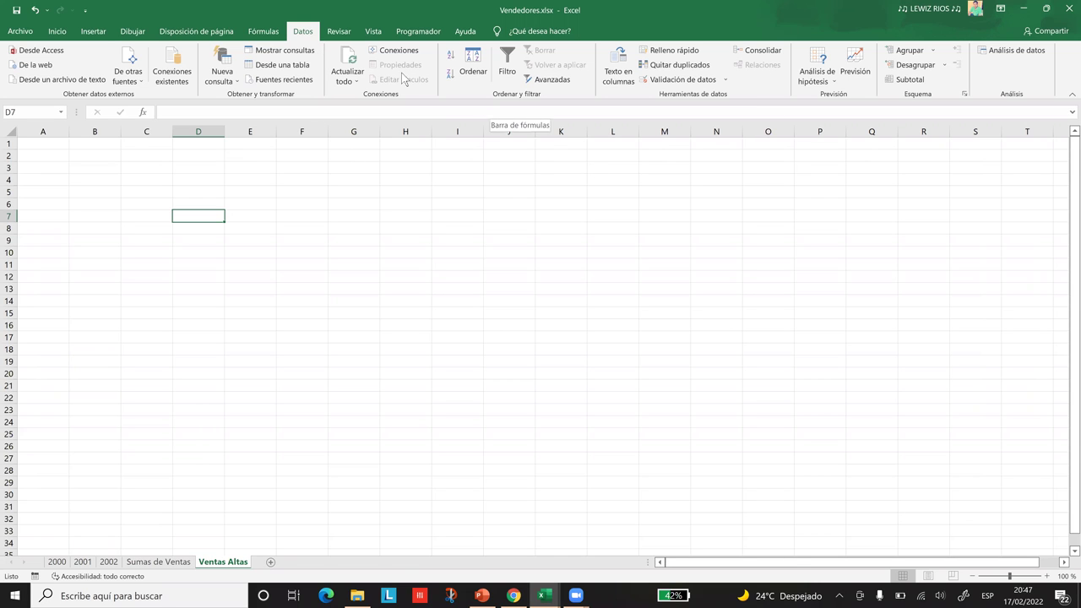
click(763, 51)
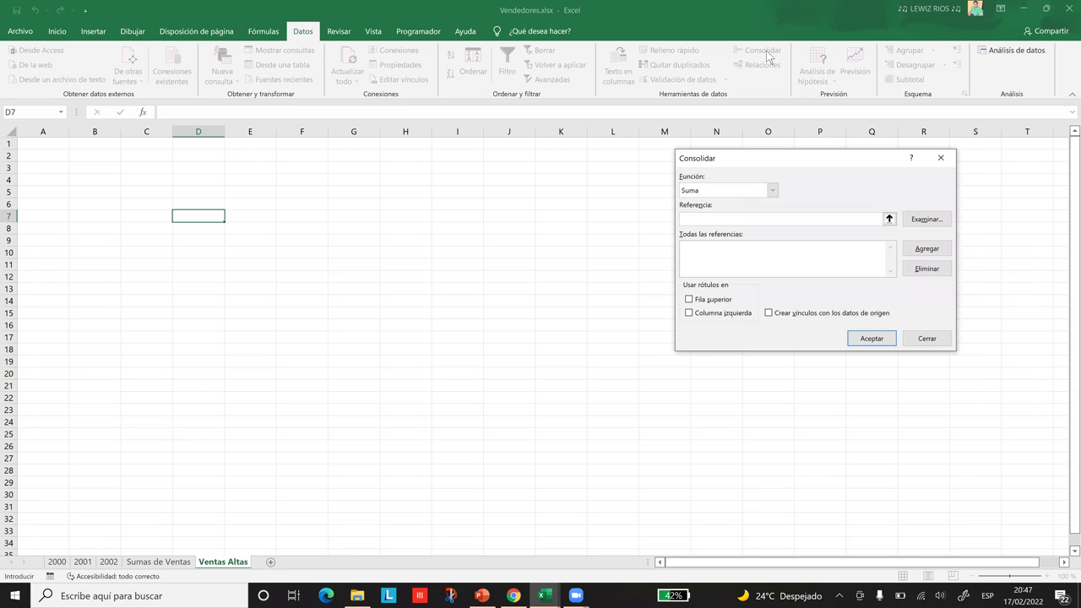
click(776, 191)
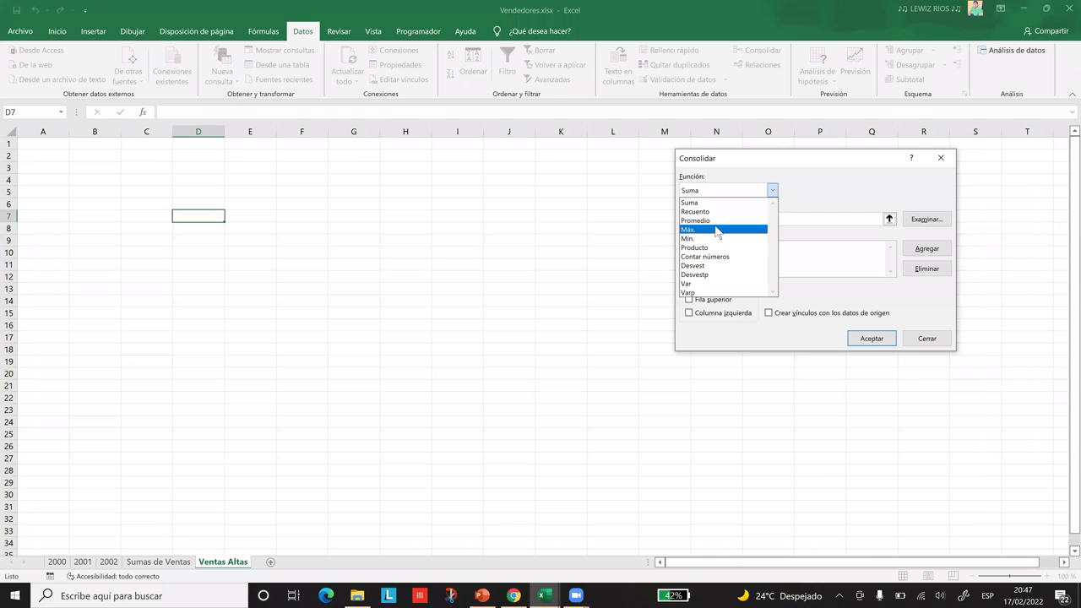
click(805, 190)
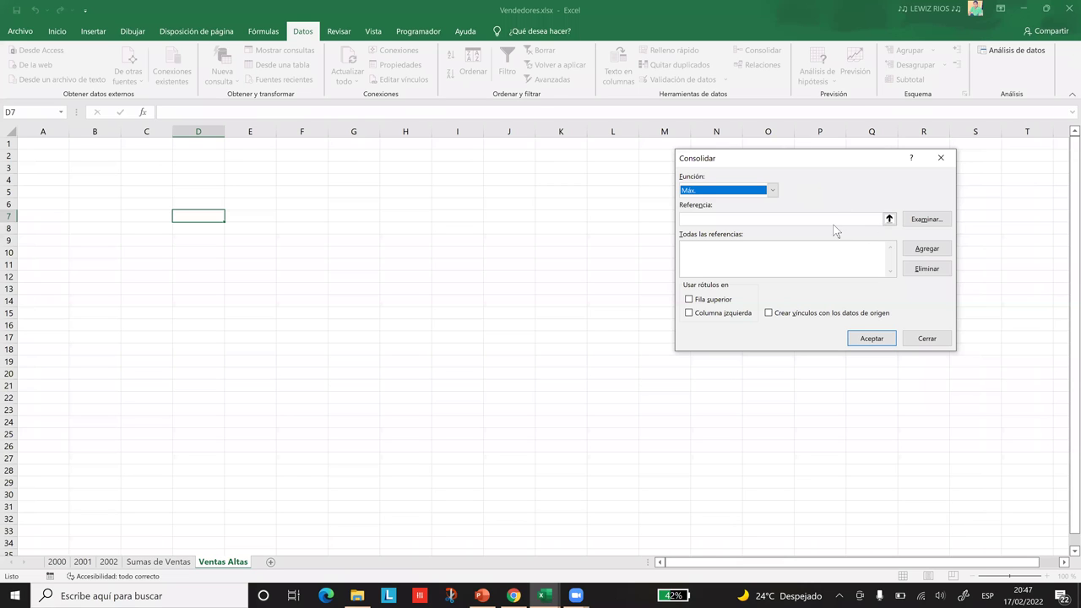
click(834, 220)
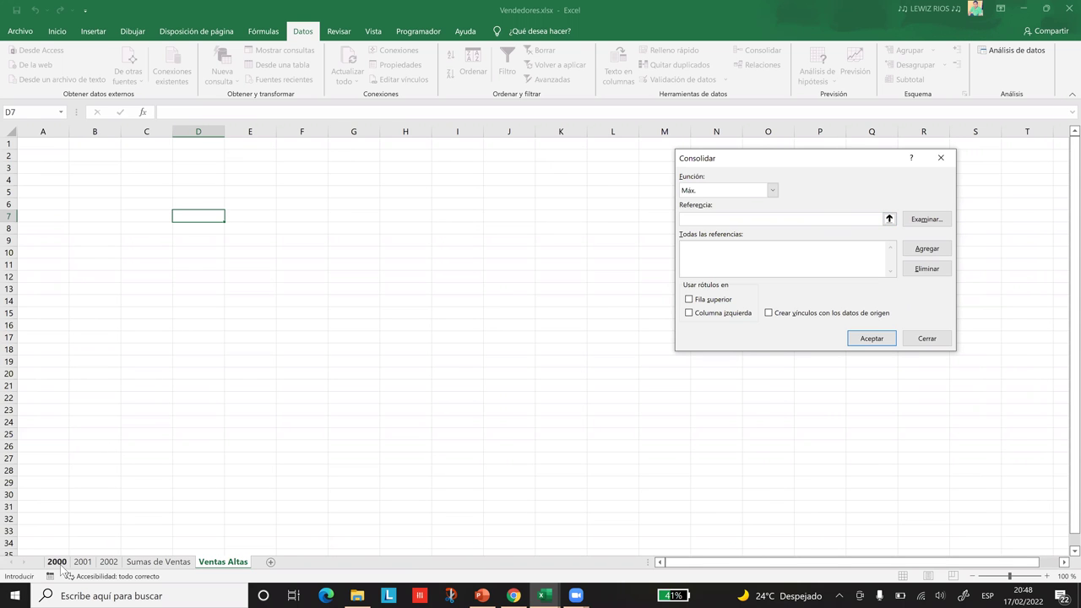
click(57, 562)
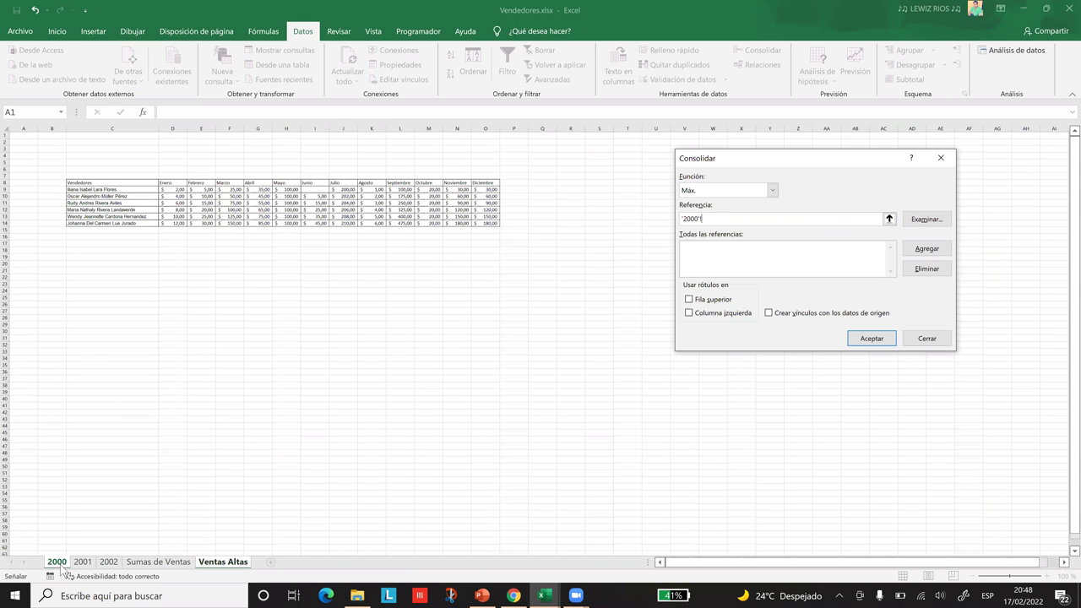
click(80, 183)
drag(217, 191, 485, 222)
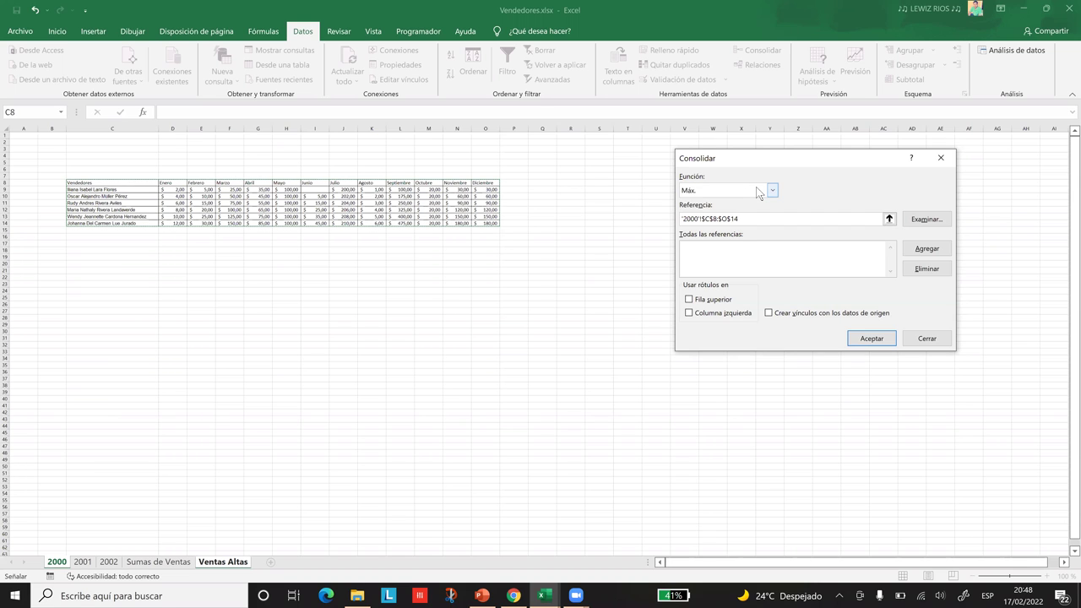
key(BackSpace)
key(BackSpace)
key(BackSpace)
key(BackSpace)
key(BackSpace)
key(BackSpace)
key(BackSpace)
key(BackSpace)
key(BackSpace)
key(BackSpace)
key(BackSpace)
key(BackSpace)
key(BackSpace)
key(BackSpace)
key(BackSpace)
key(BackSpace)
key(BackSpace)
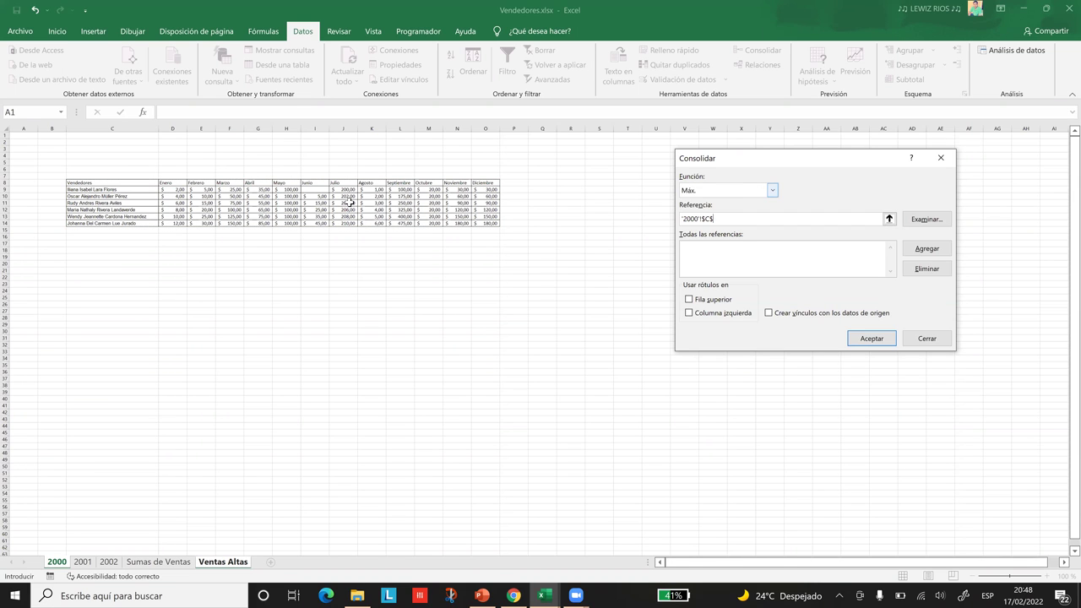
- Add the sales table C8:O14 on sheet 2000 as a consolidation reference
click(132, 183)
key(ctrl+shift+Right)
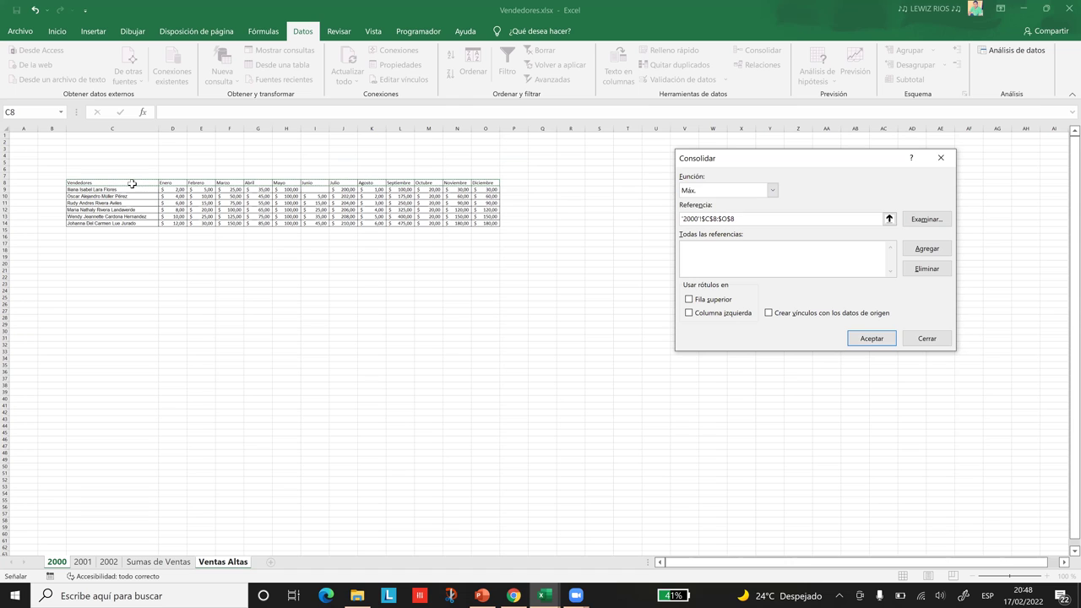
key(ctrl+shift+Down)
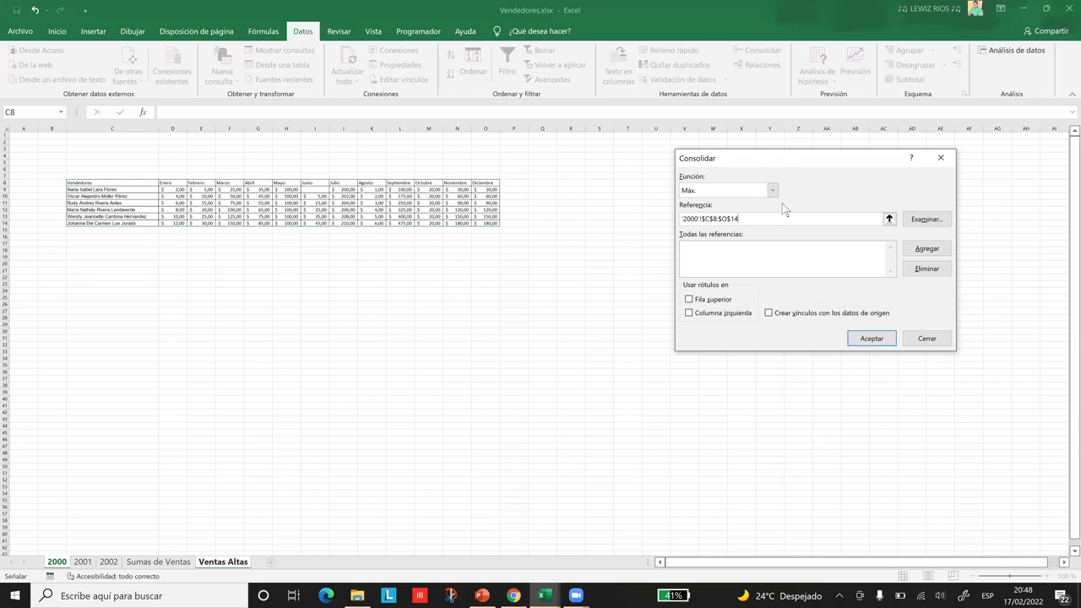
click(928, 249)
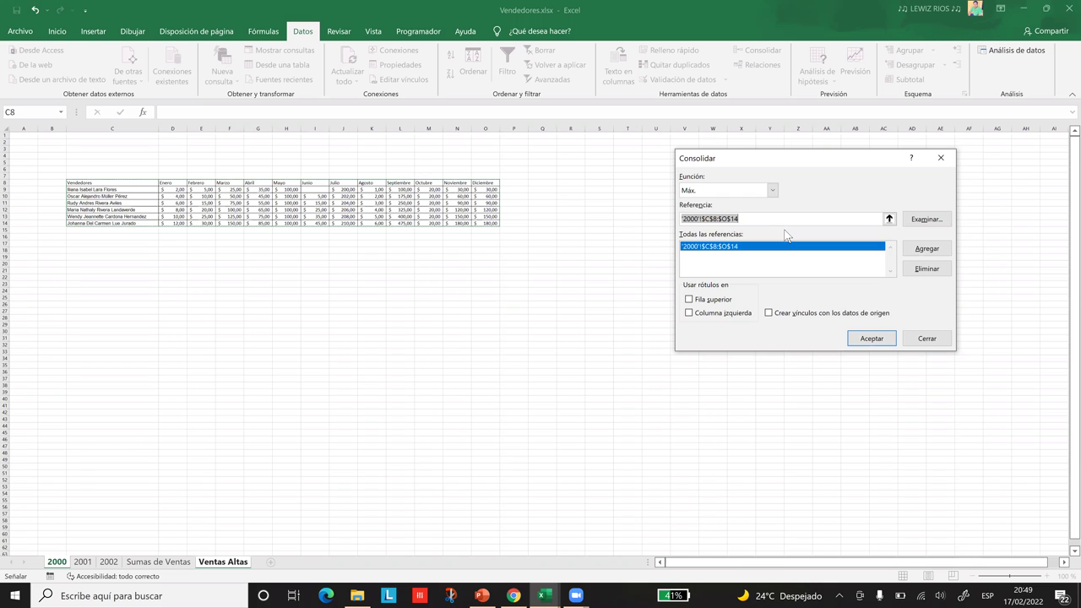
- Add C8:O25 on sheet 2001 and C8:O35 on sheet 2002 as references, and consolidate using top-row and left-column labels
key(Delete)
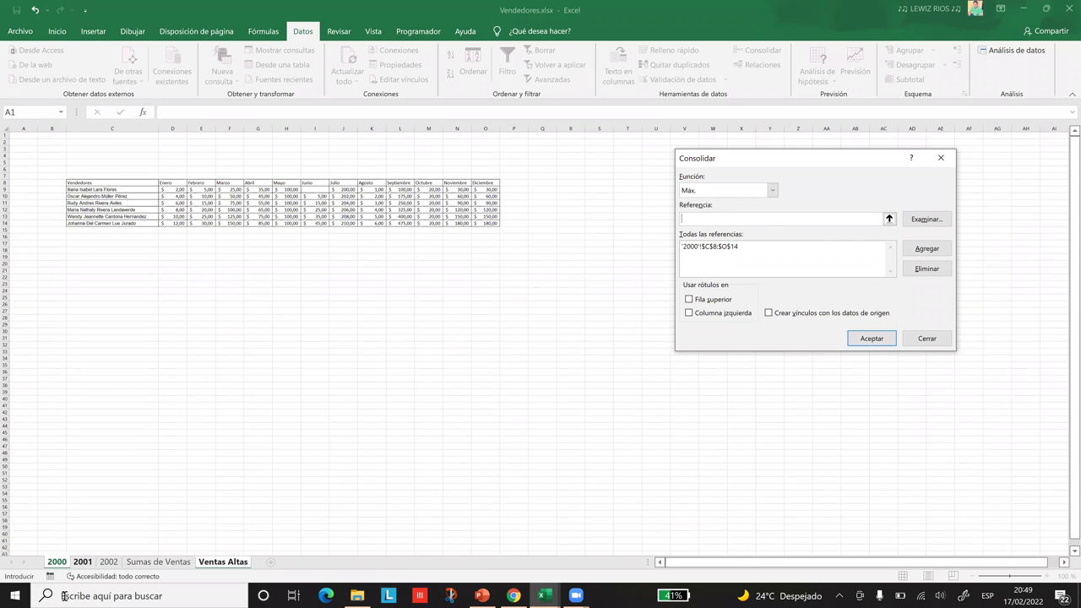
click(87, 566)
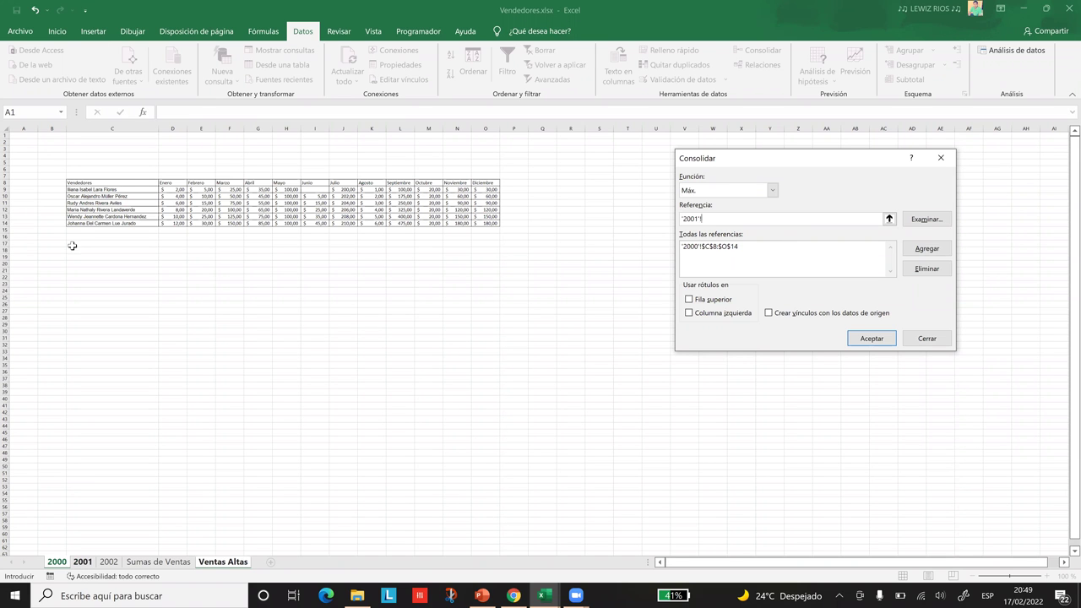
click(130, 182)
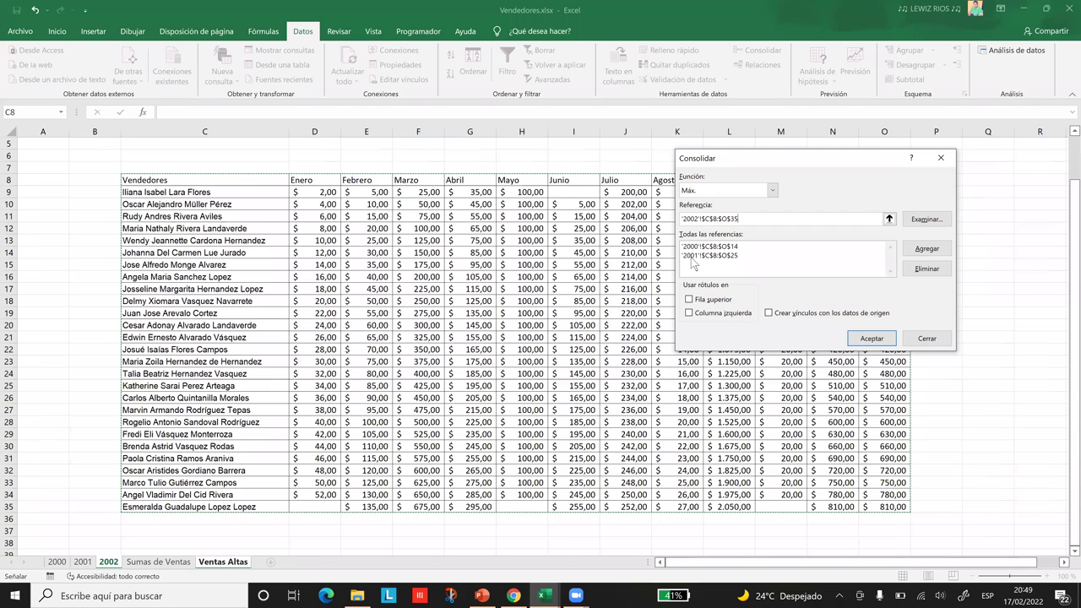
key(alt+a)
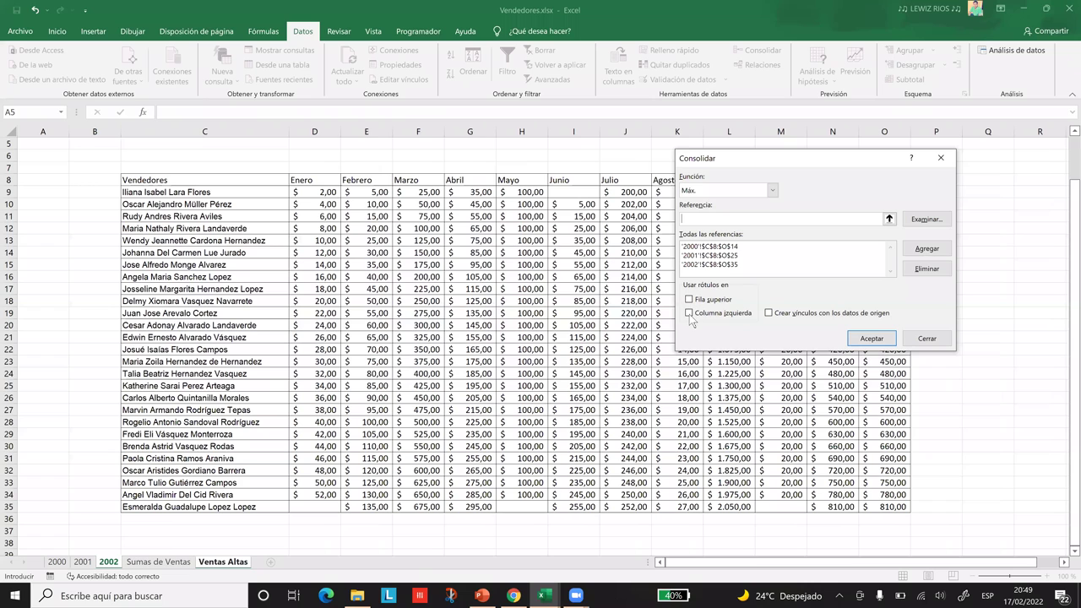
click(887, 337)
key(Return)
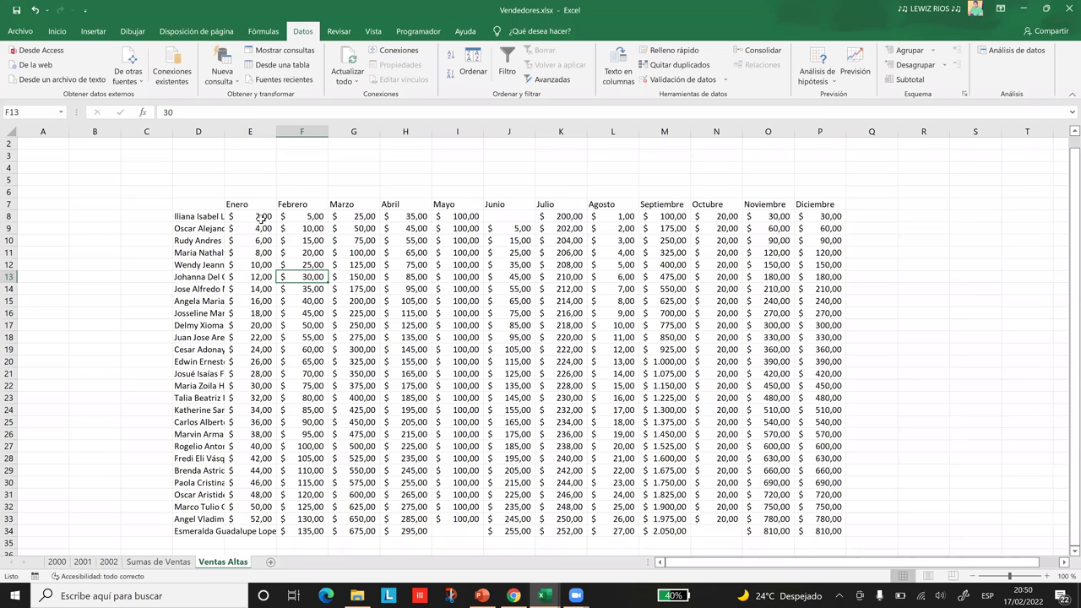
- Compare the January sales on sheet 2002 with the consolidated maximums on Ventas Altas, and examine the sellers' values through the May column
click(108, 563)
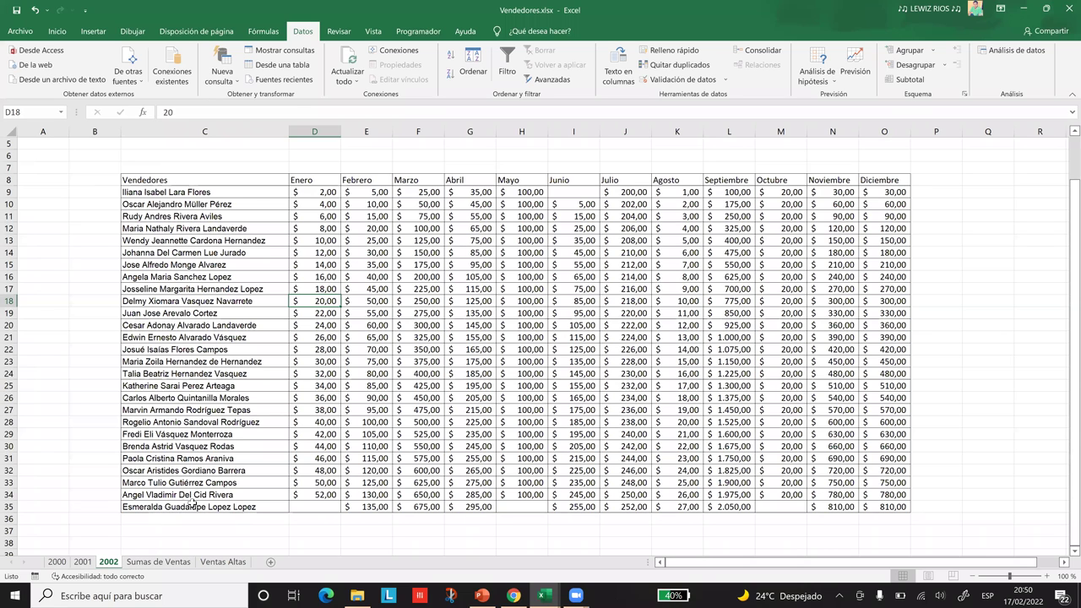
key(ctrl+Down)
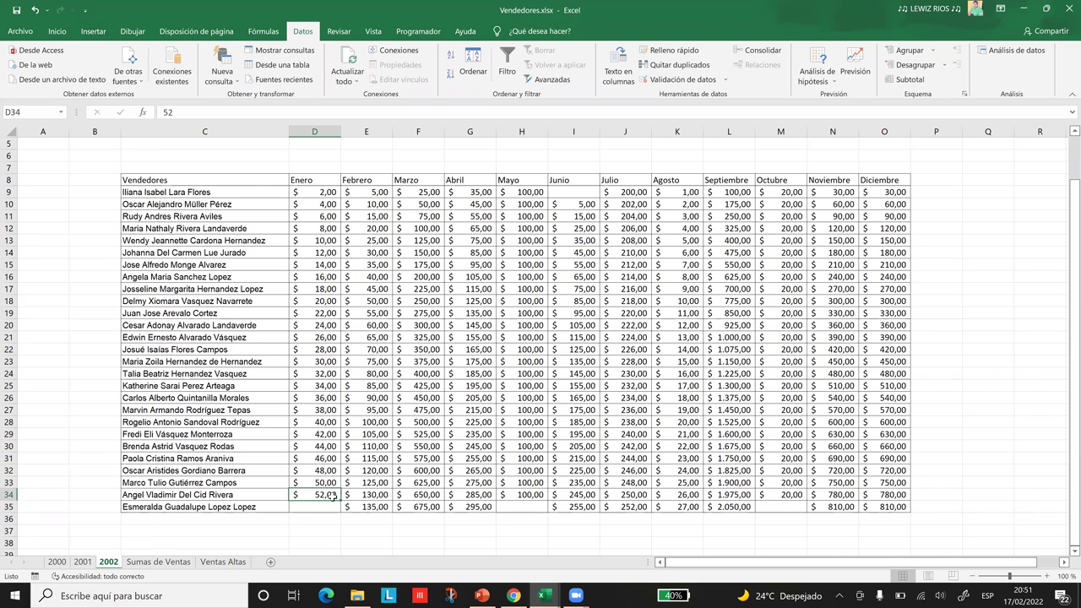
click(223, 561)
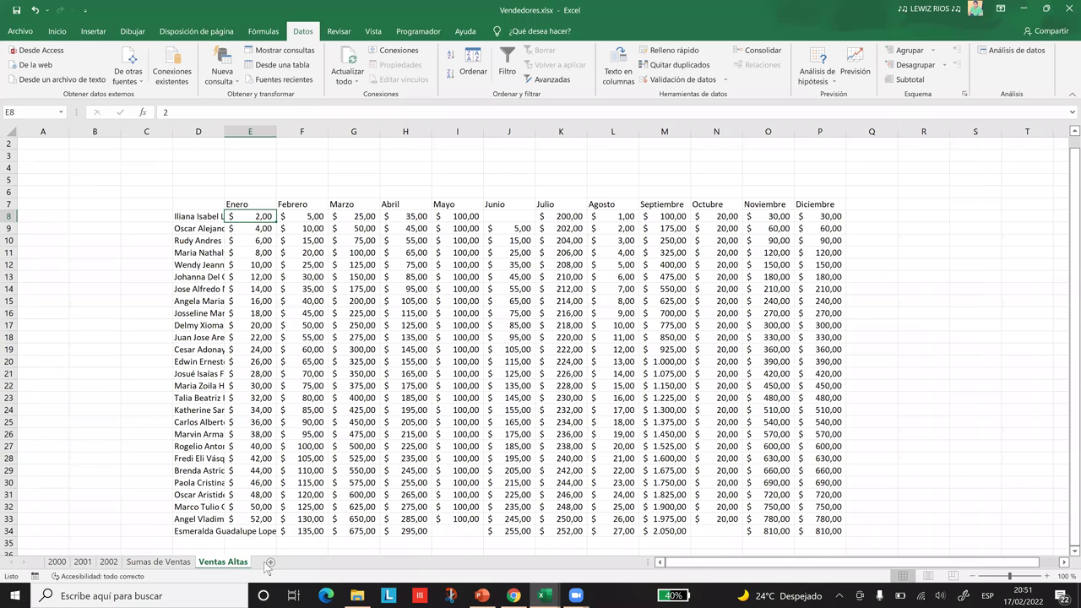
key(Down)
key(Down)
key(Left)
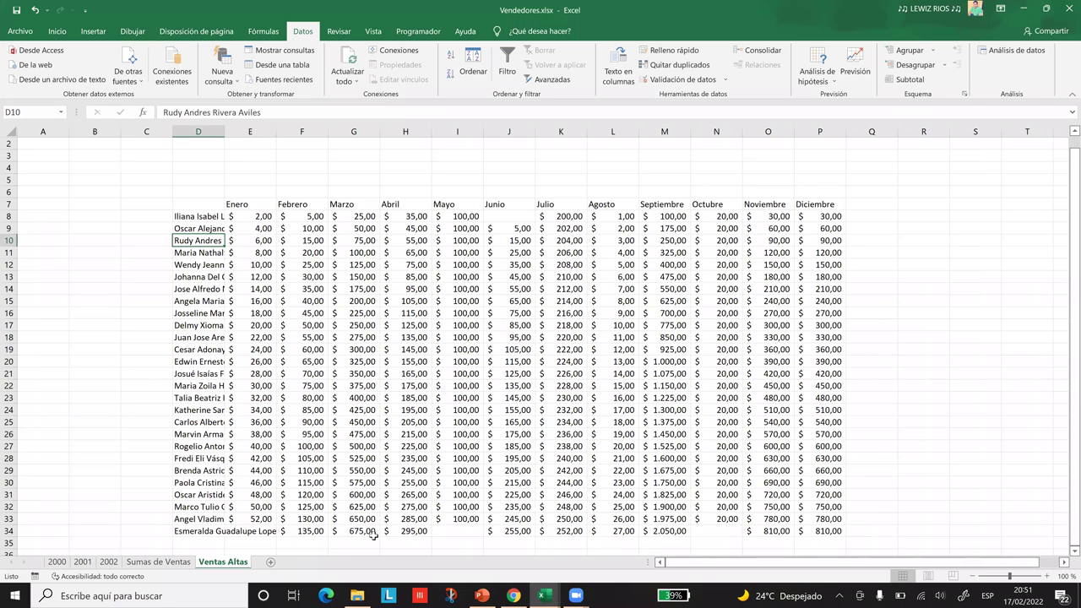
key(Down)
key(Down)
key(Down)
key(Down)
key(Down)
key(Down)
key(Down)
key(Down)
key(Down)
key(Down)
key(Down)
key(Down)
key(Down)
key(Down)
key(Right)
key(Right)
key(Right)
key(Right)
key(Right)
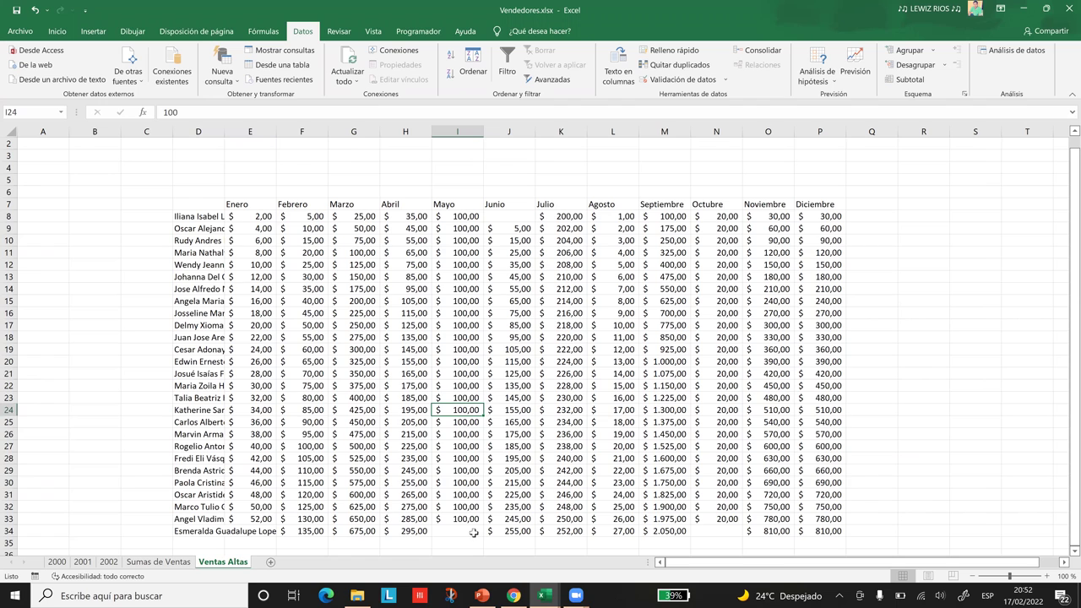
- Check the first seller's June cell on Ventas Altas against the source sheets 2000 to 2002
click(514, 215)
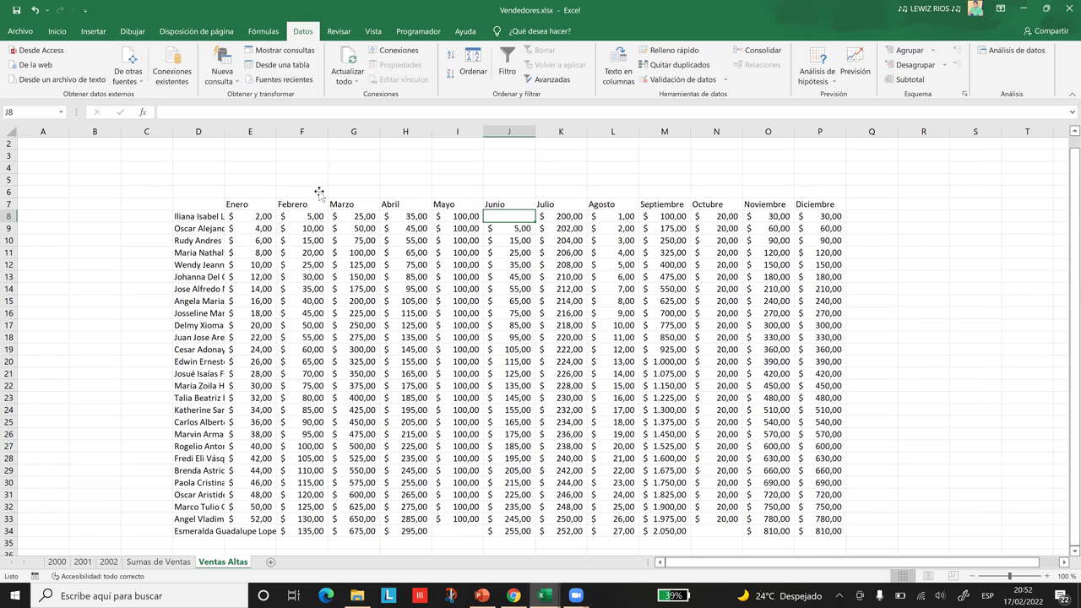
click(57, 562)
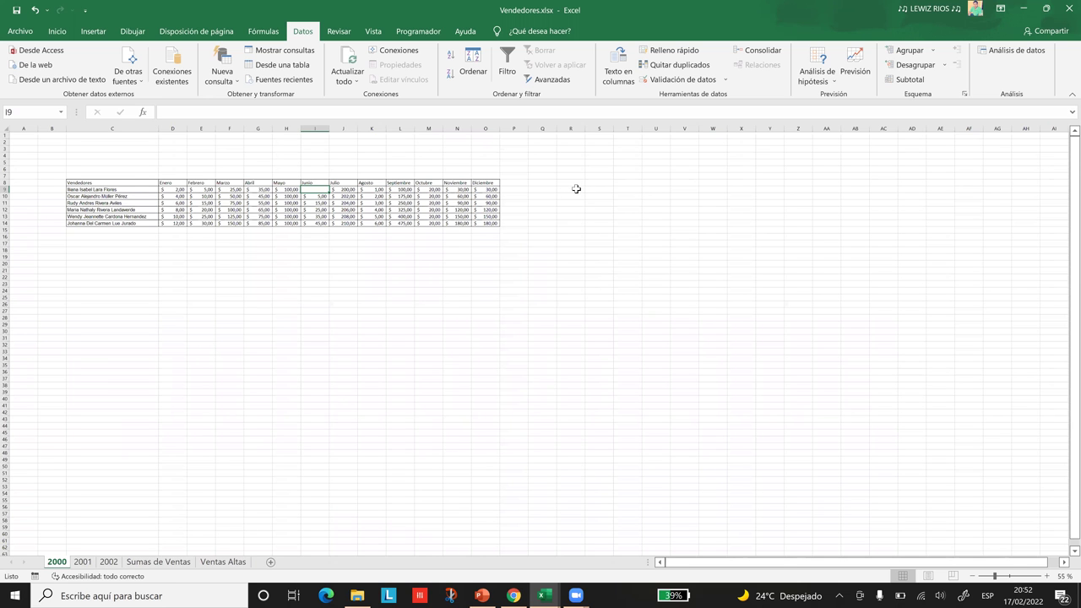
key(ctrl+Page_Down)
key(ctrl+Page_Down)
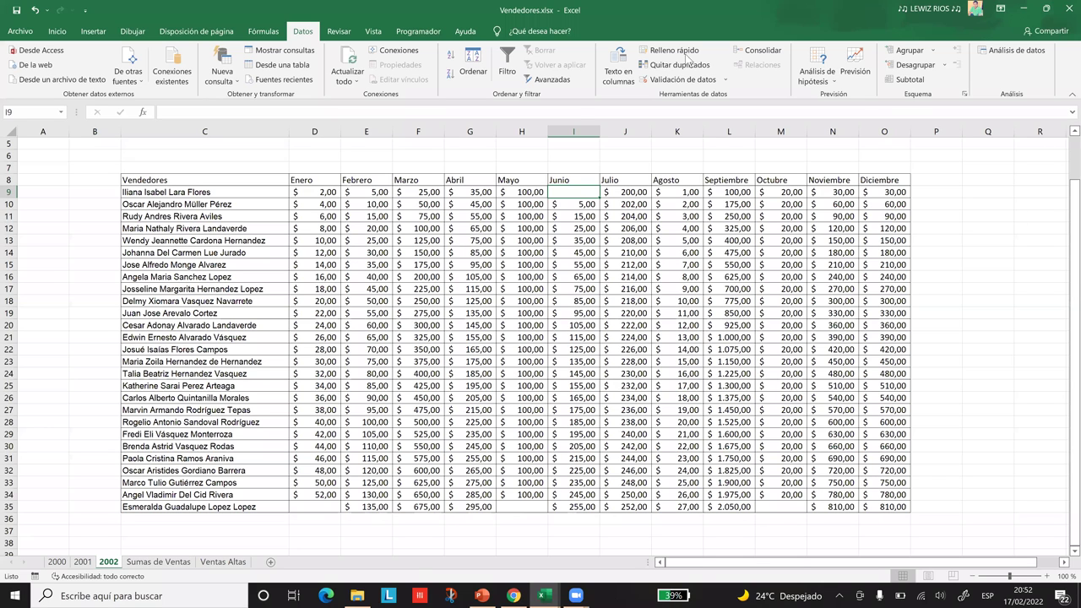
- Save Vendedores.xlsx and arrange its window side by side with Vendedores parte 2.xlsx
click(15, 13)
double_click(791, 23)
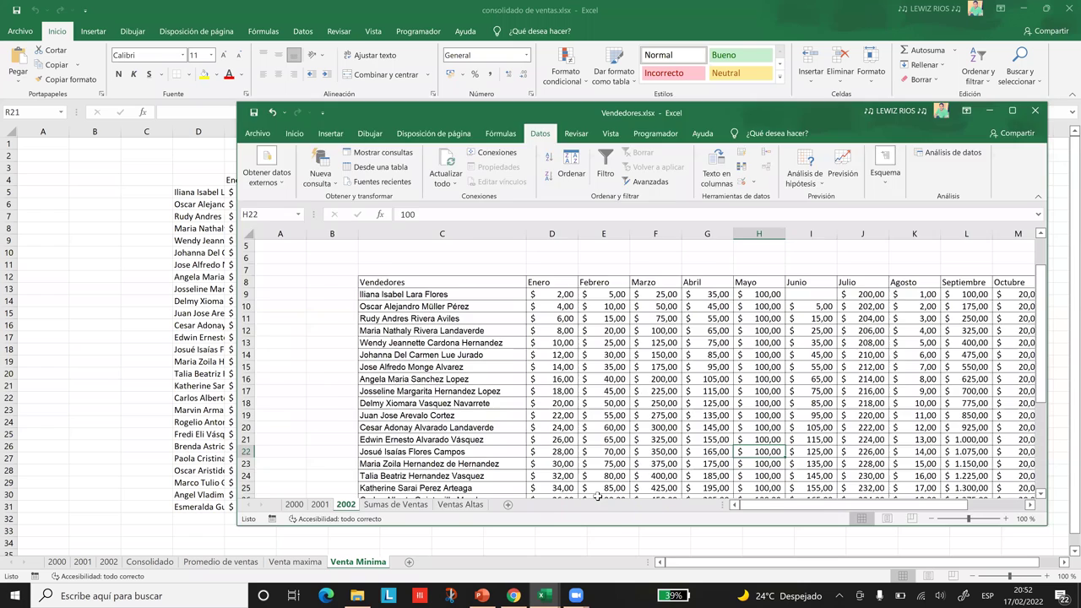
key(alt+Tab)
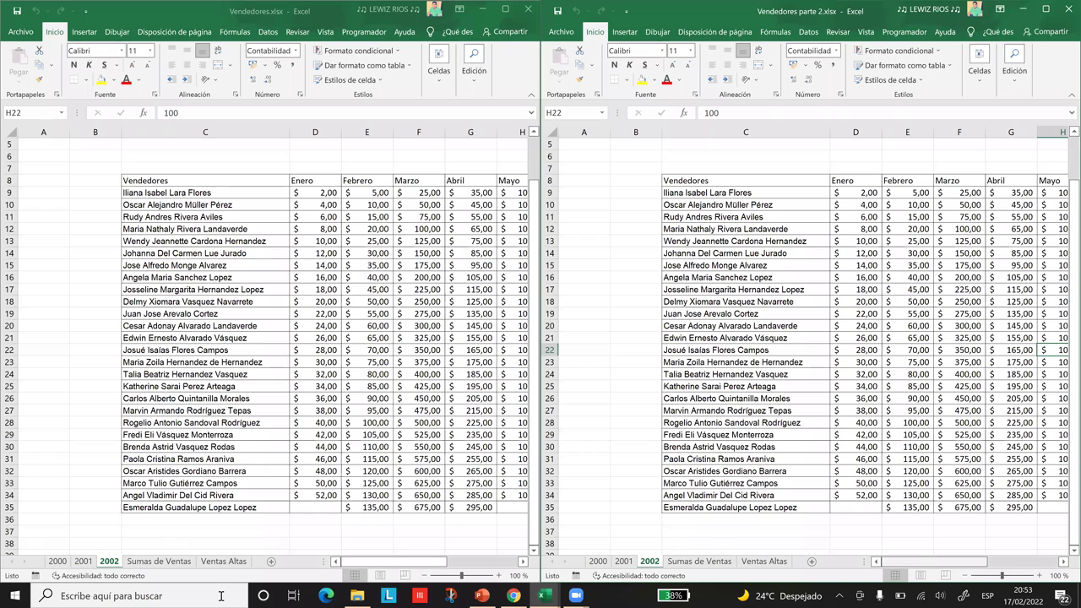
- Delete the Sumas de Ventas sheet from Vendedores parte 2.xlsx
right_click(714, 561)
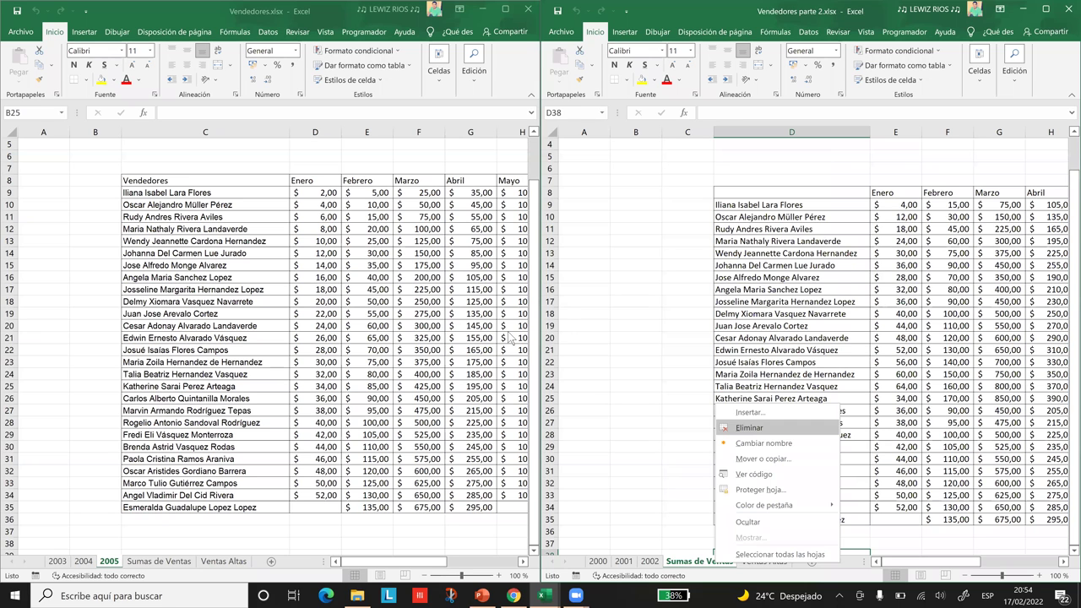
key(Return)
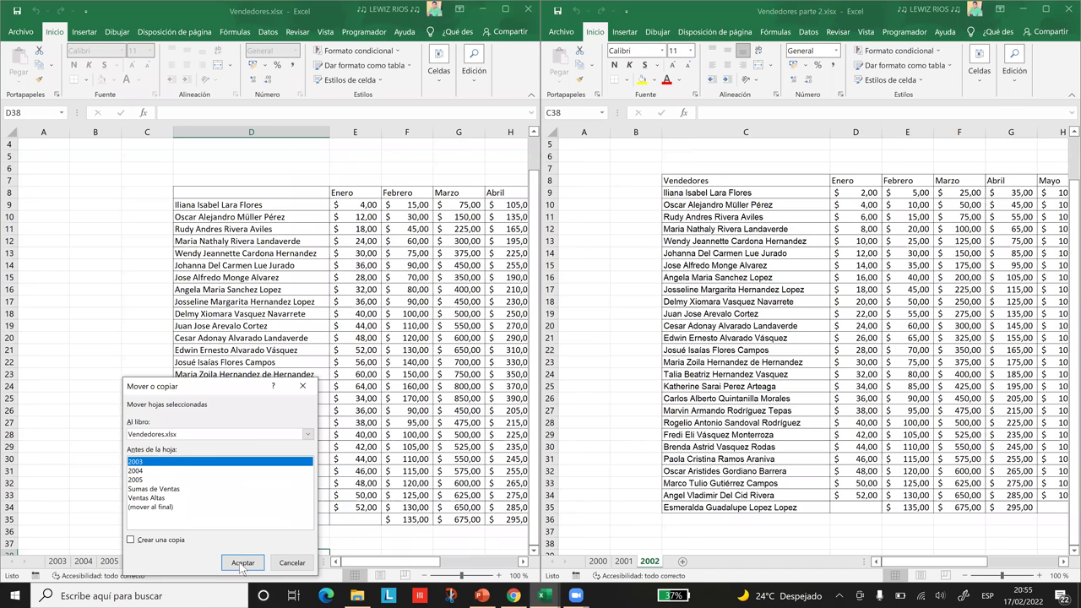
- Try to move the Sumas de Ventas sheet from Vendedores.xlsx into Vendedores parte 2.xlsx, before sheet 2000
key(shift+Tab)
key(Down)
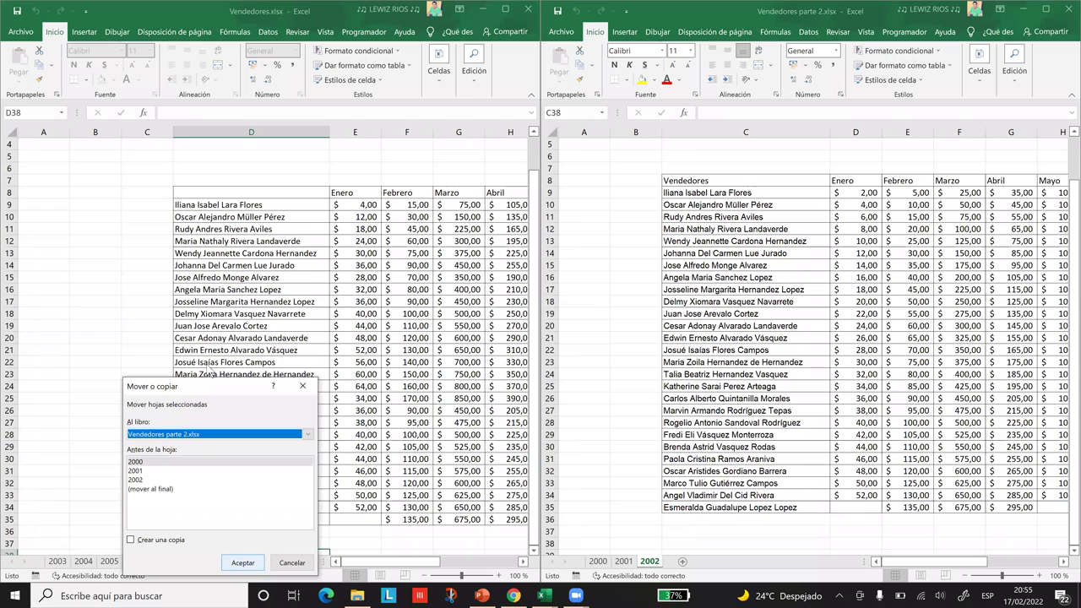
key(Return)
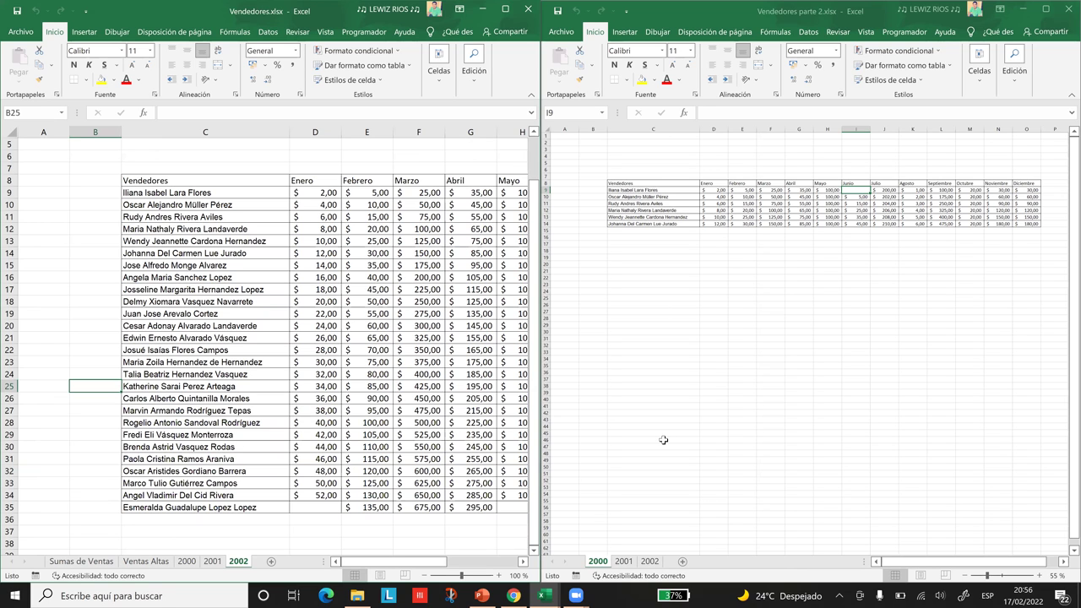
- Rename sheet 2000 in Vendedores parte 2.xlsx as 2003
key(alt+h)
text(or2003)
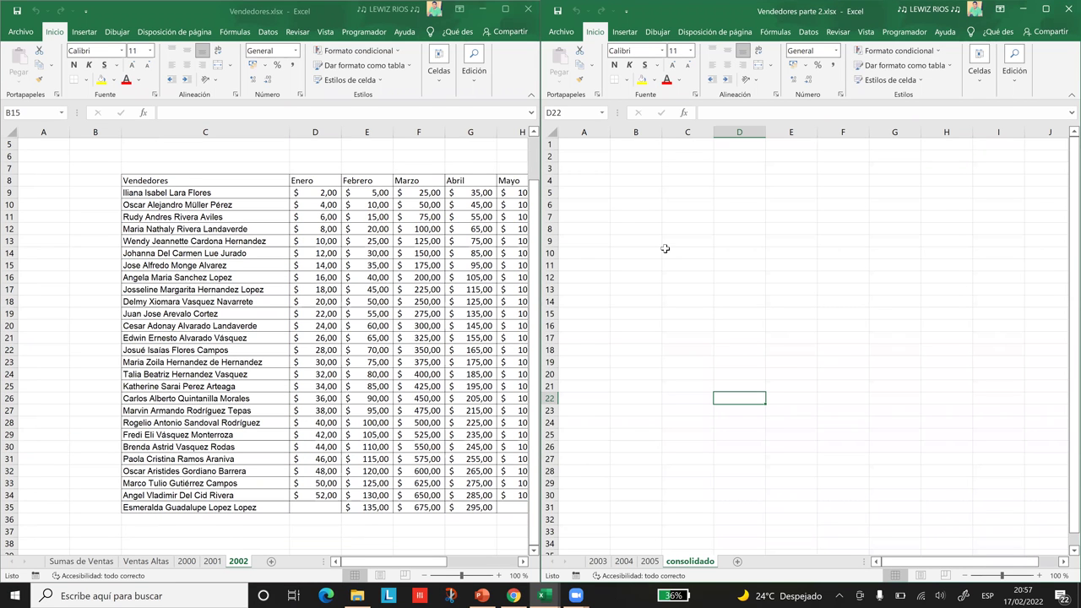
- Start a Suma consolidation at C6 on the consolidado sheet and add C8:O14 from sheet 2000 of Vendedores.xlsx as a reference
click(687, 201)
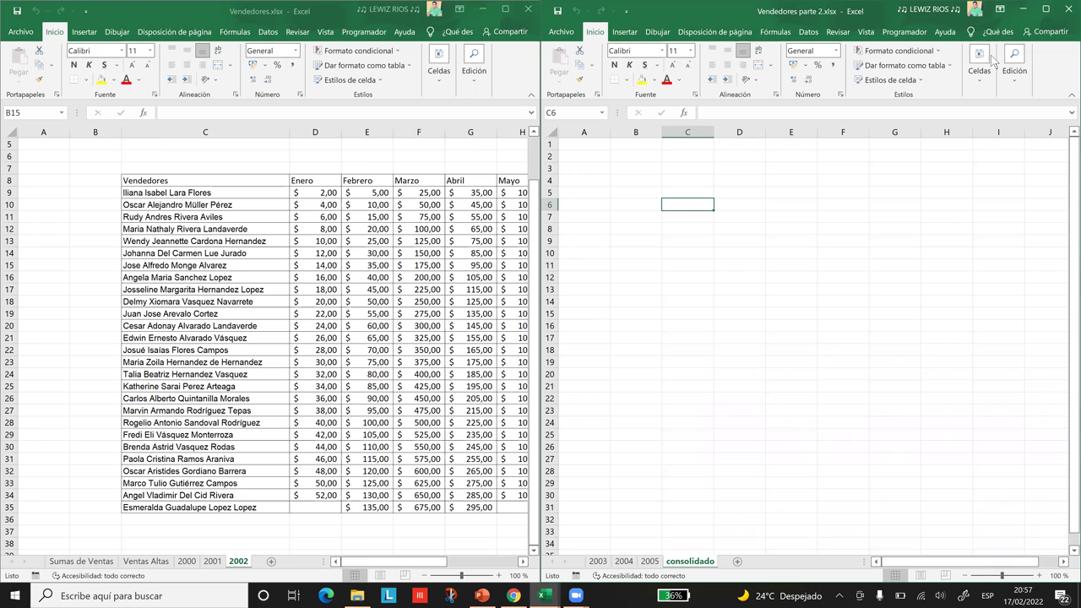
scroll(957, 83, down, 5)
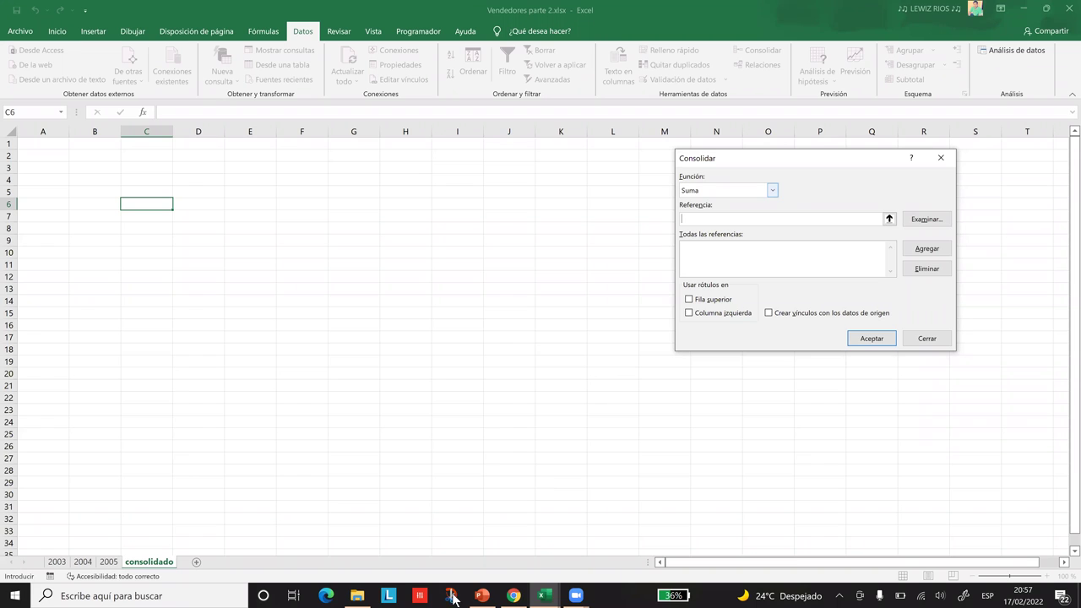
click(541, 597)
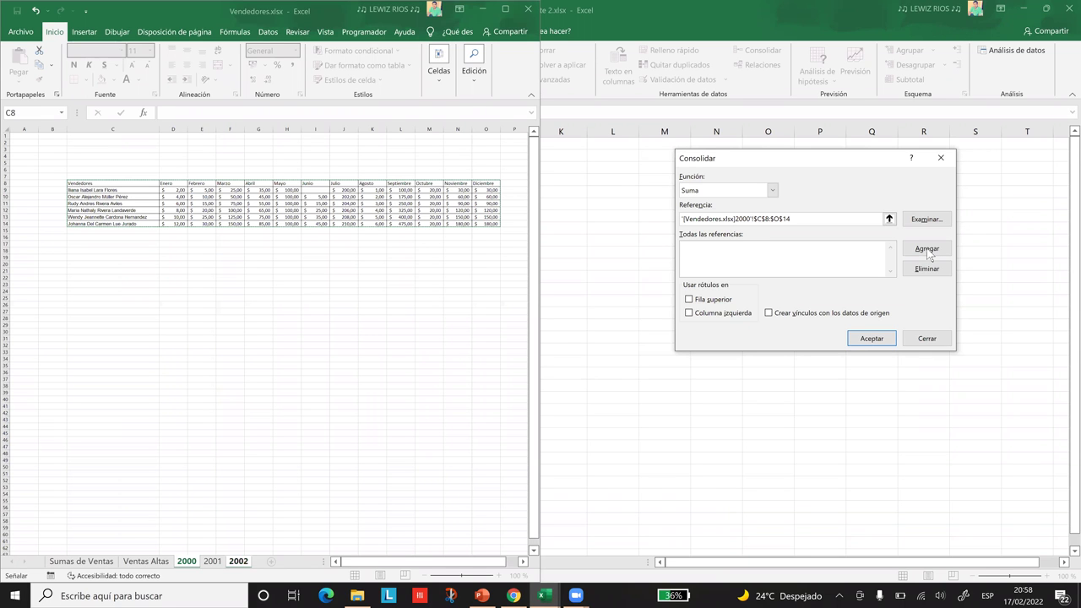
click(929, 253)
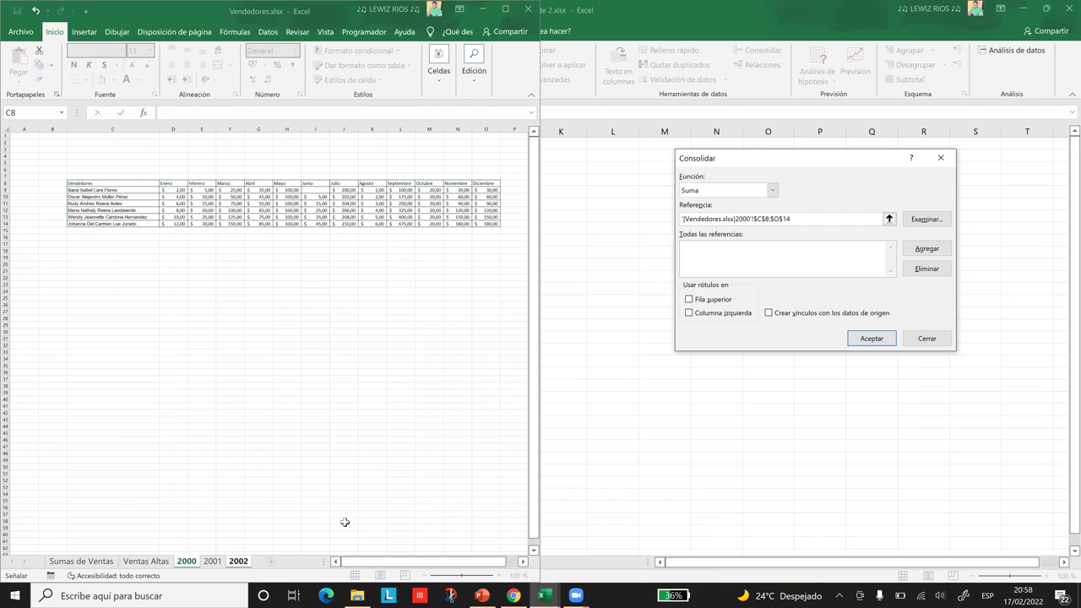
- Add C8:O25 from sheet 2001 and the whole seller table from sheet 2002 of Vendedores.xlsx as references
click(212, 561)
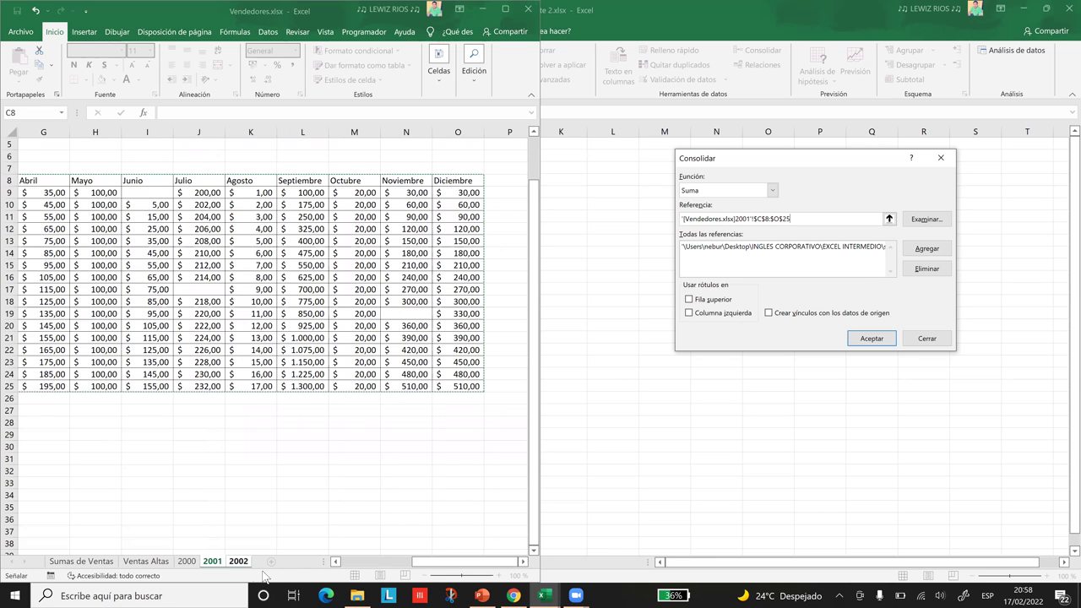
click(172, 180)
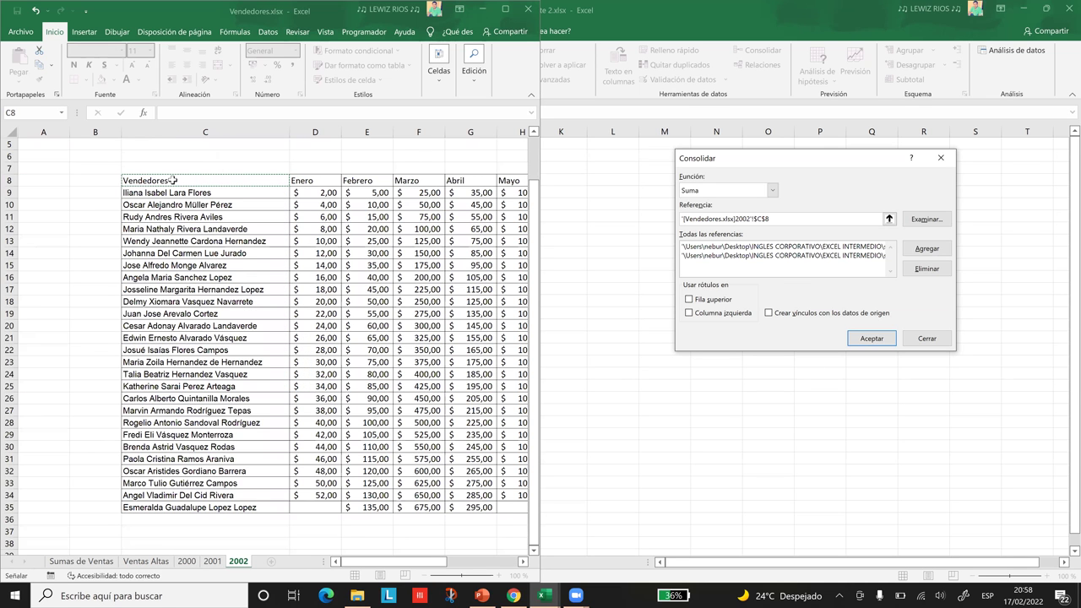
click(929, 250)
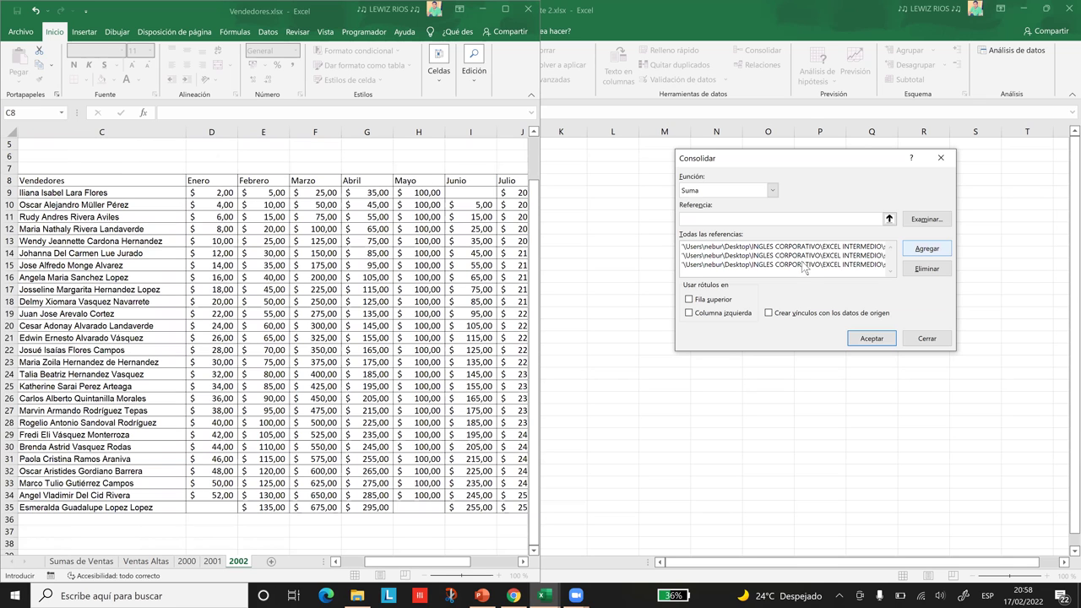
- Switch to Vendedores parte 2.xlsx and add C8:O14 from sheet 2003 as a consolidation reference
click(806, 119)
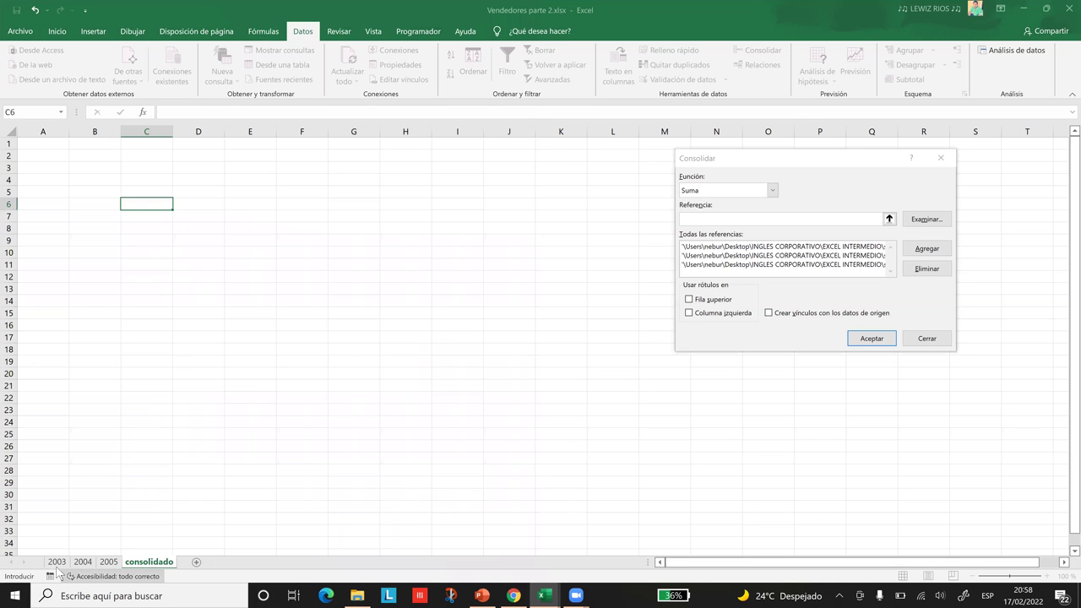
click(95, 180)
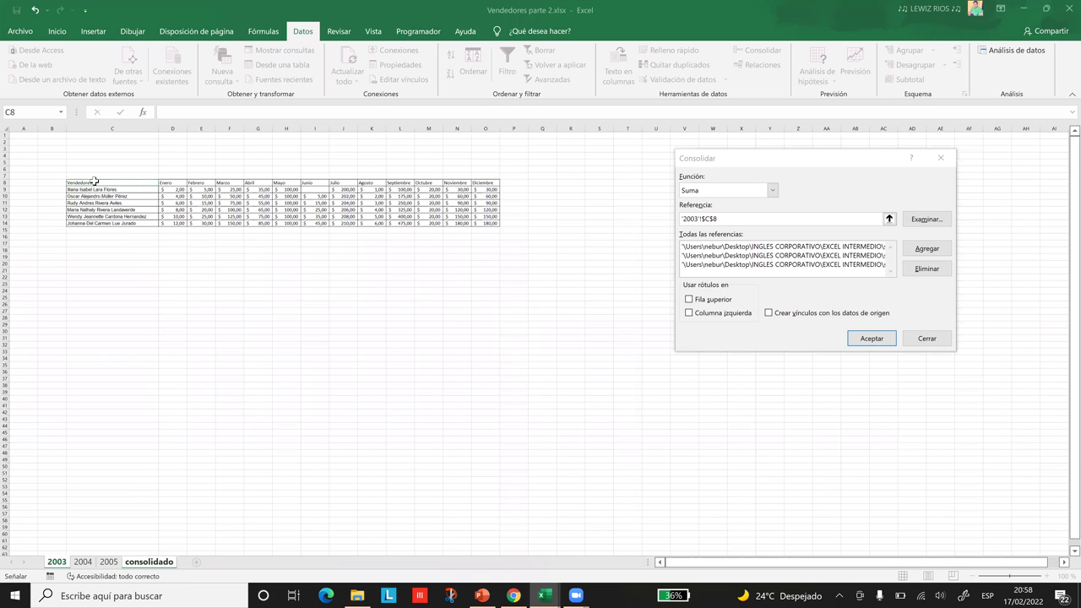
click(924, 256)
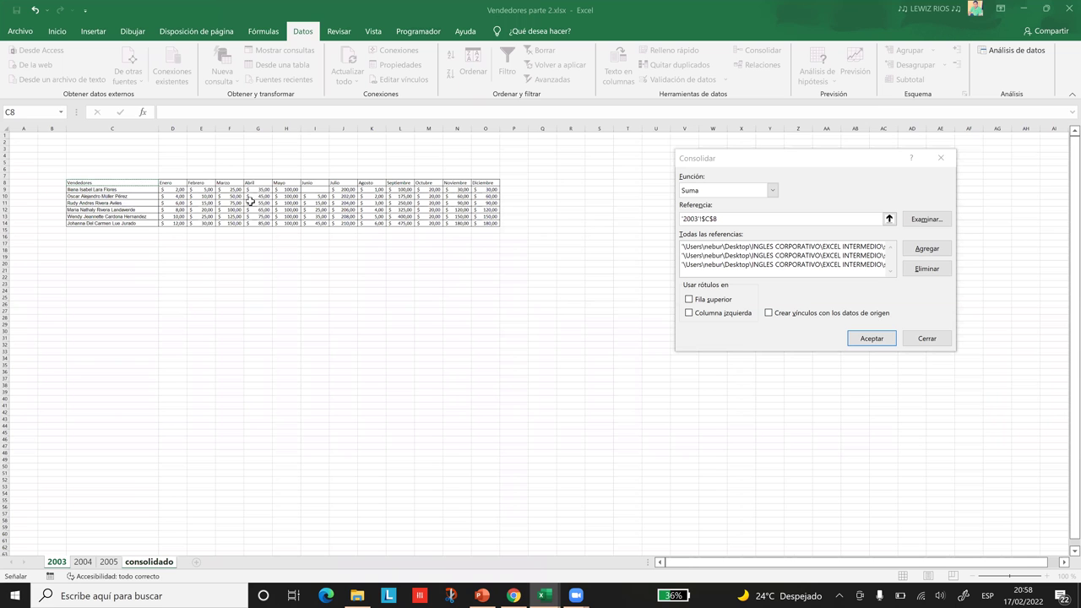
- Add C8:O25 from sheet 2004 and C8:O35 from sheet 2005, and run the consolidation using top-row and left-column labels
click(83, 561)
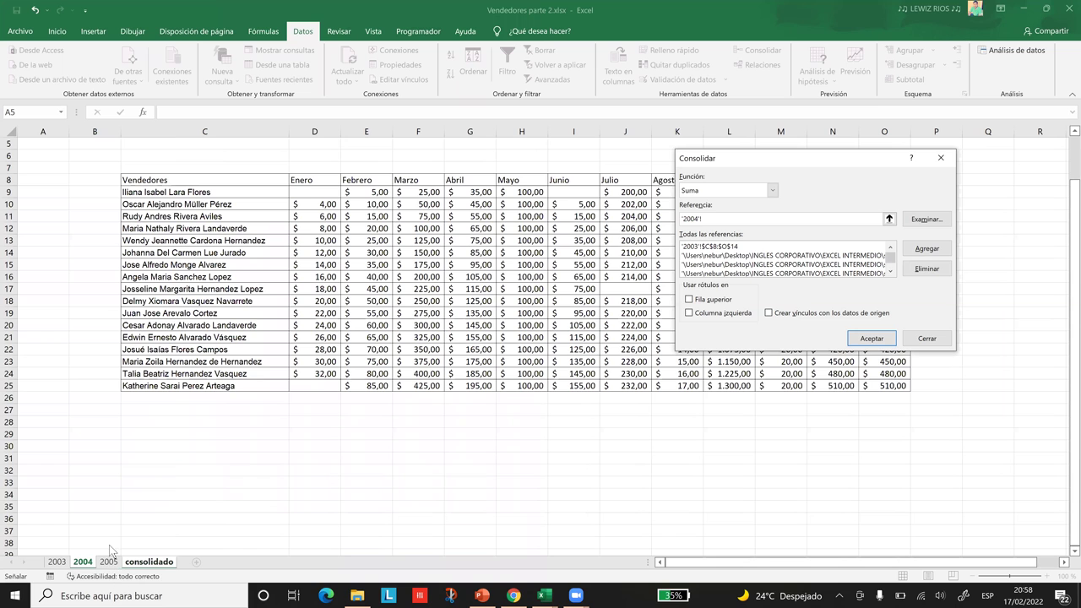
click(149, 182)
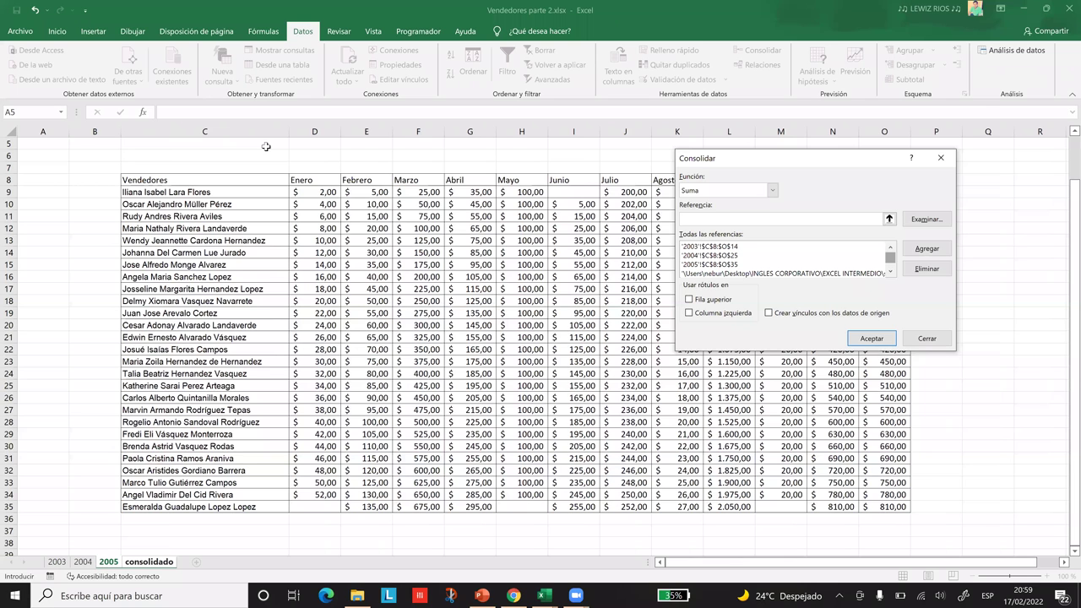
key(Return)
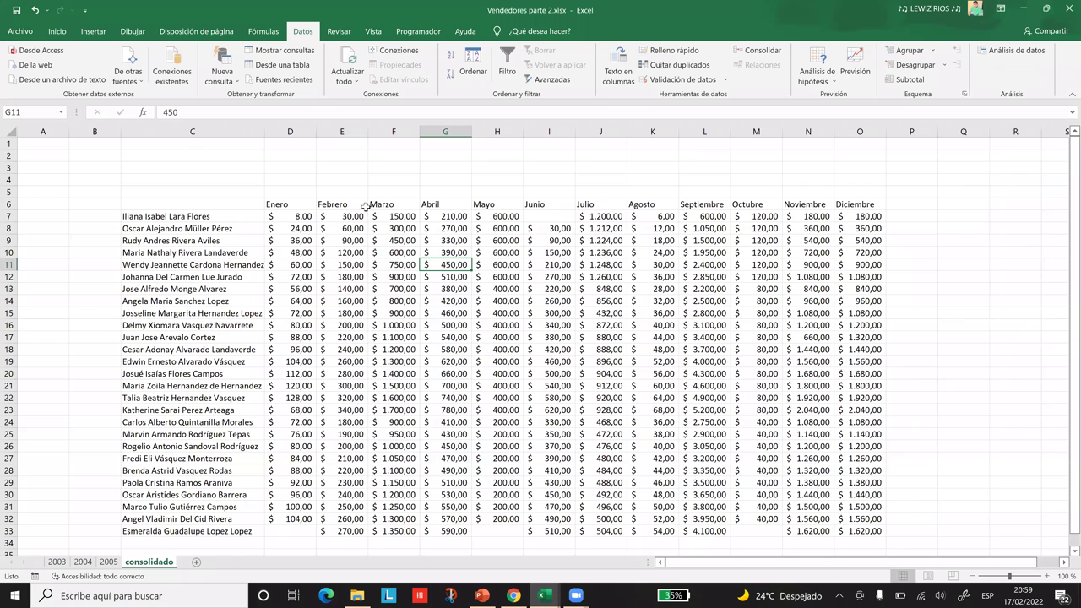
- Review the Sumas de Ventas sheet in Vendedores.xlsx and return to the consolidado sheet in Vendedores parte 2.xlsx
key(alt+Tab)
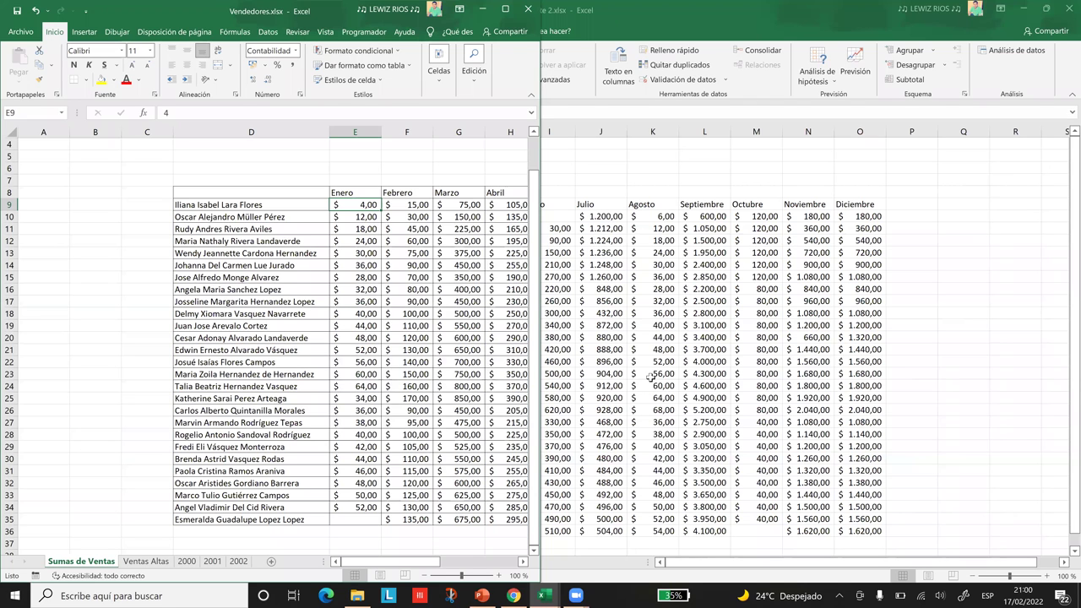
key(alt+Tab)
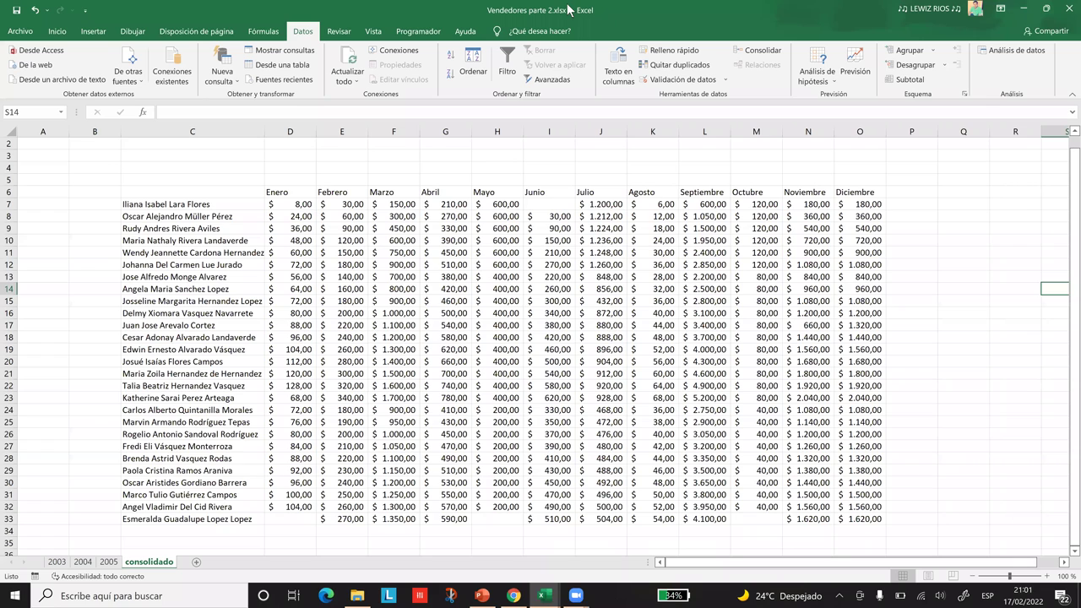
key(Left)
key(Left)
key(Left)
key(Left)
key(Left)
key(Left)
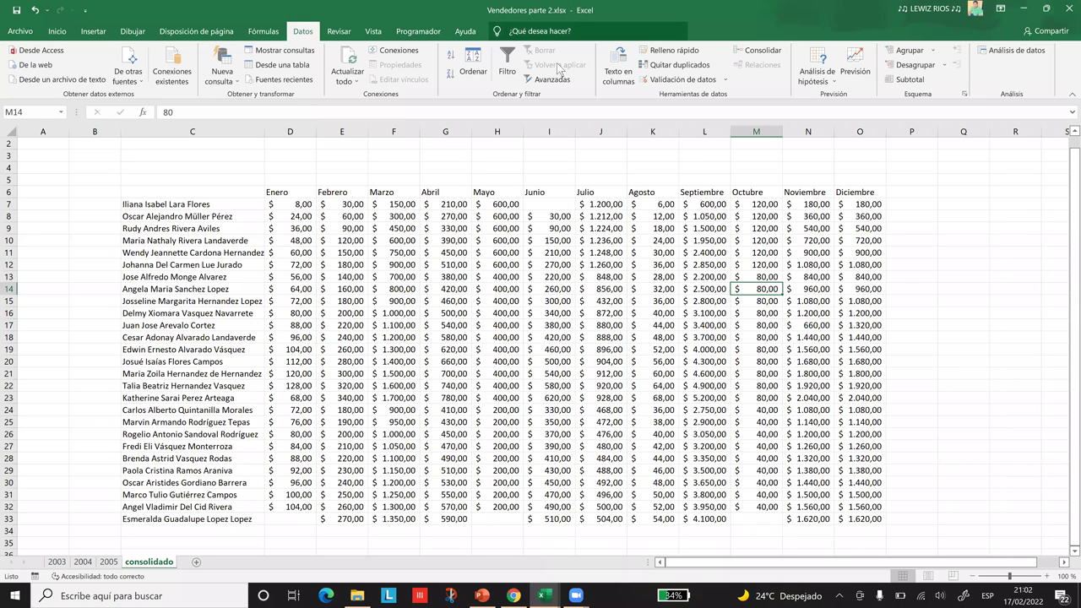